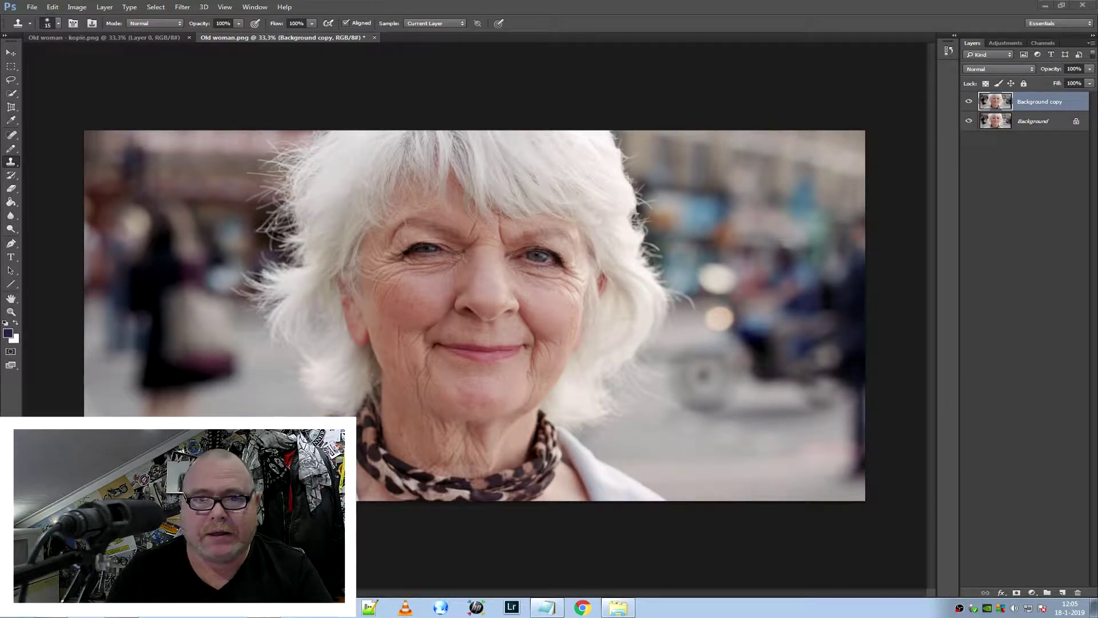
Compare the retouched kopie document with the original Old woman.png and select the Background layer
left_click(102, 38)
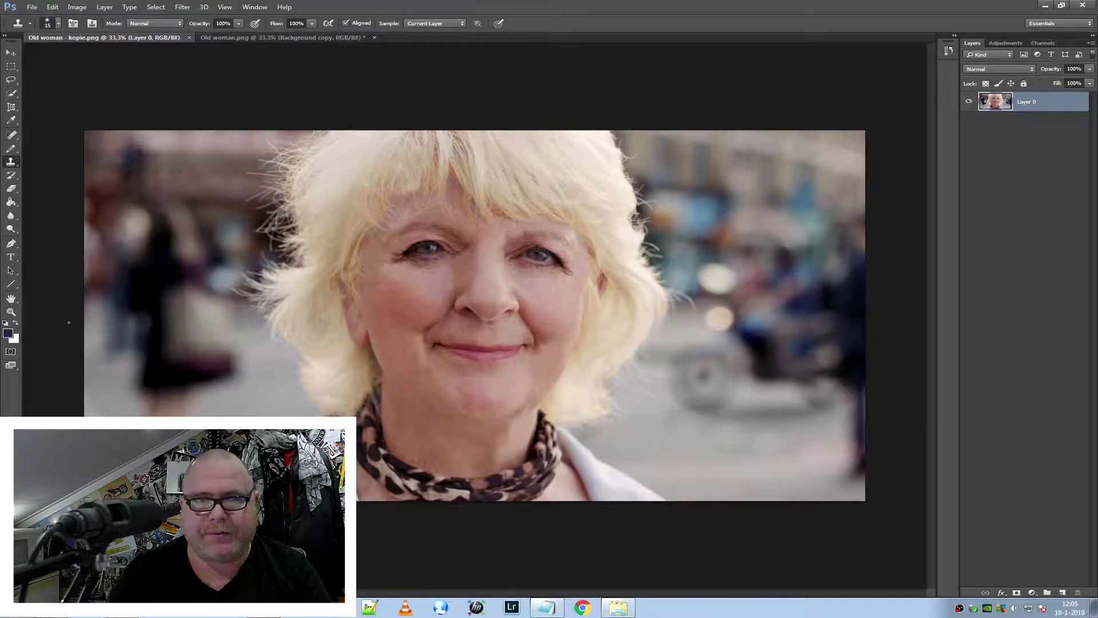
left_click(309, 38)
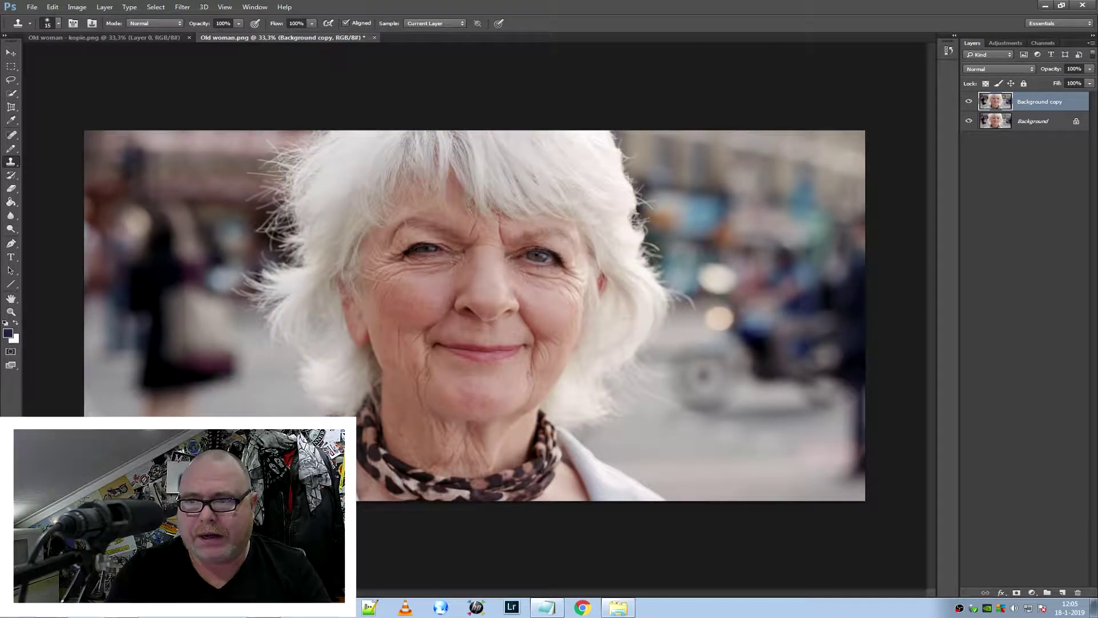
left_click(1045, 126)
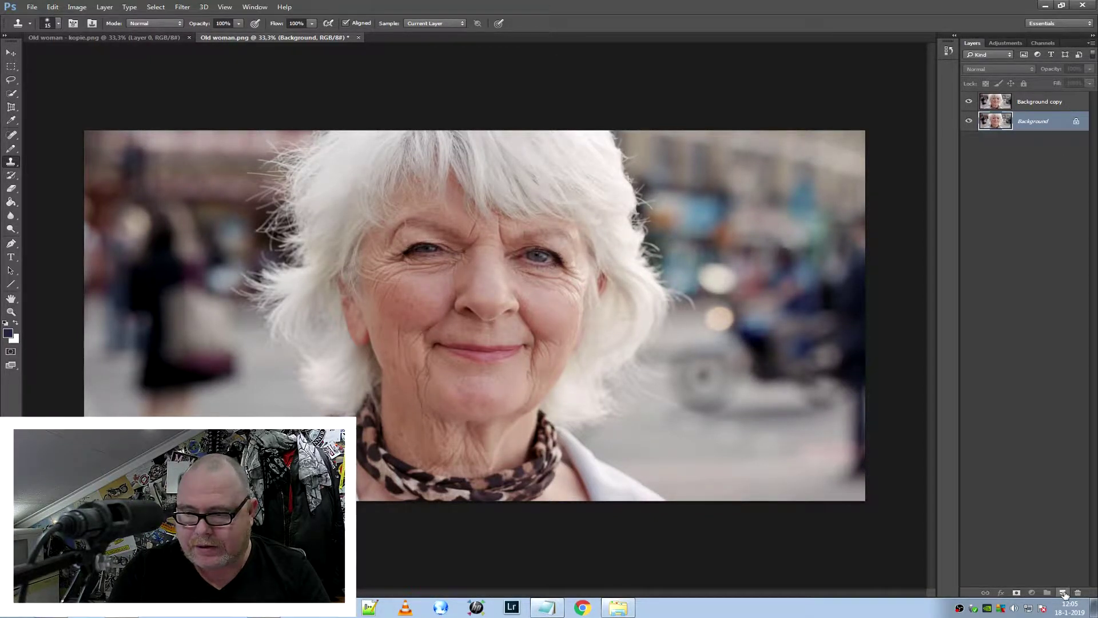
Rename the Background copy layer to 'Mevrouw' and make it the active layer
left_click(1044, 103)
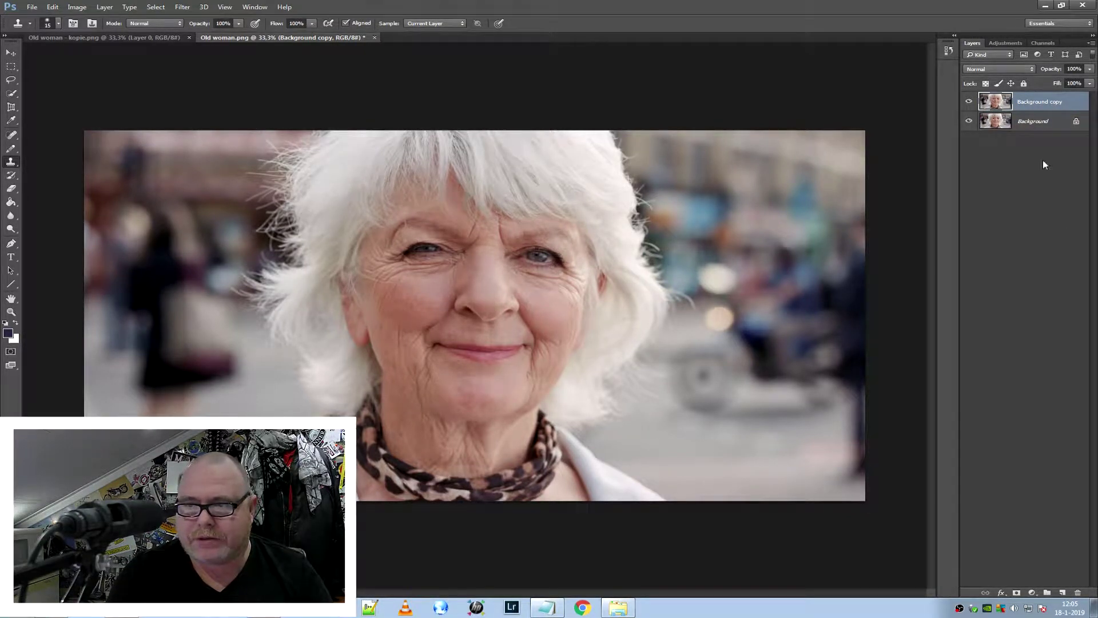
double_click(1045, 103)
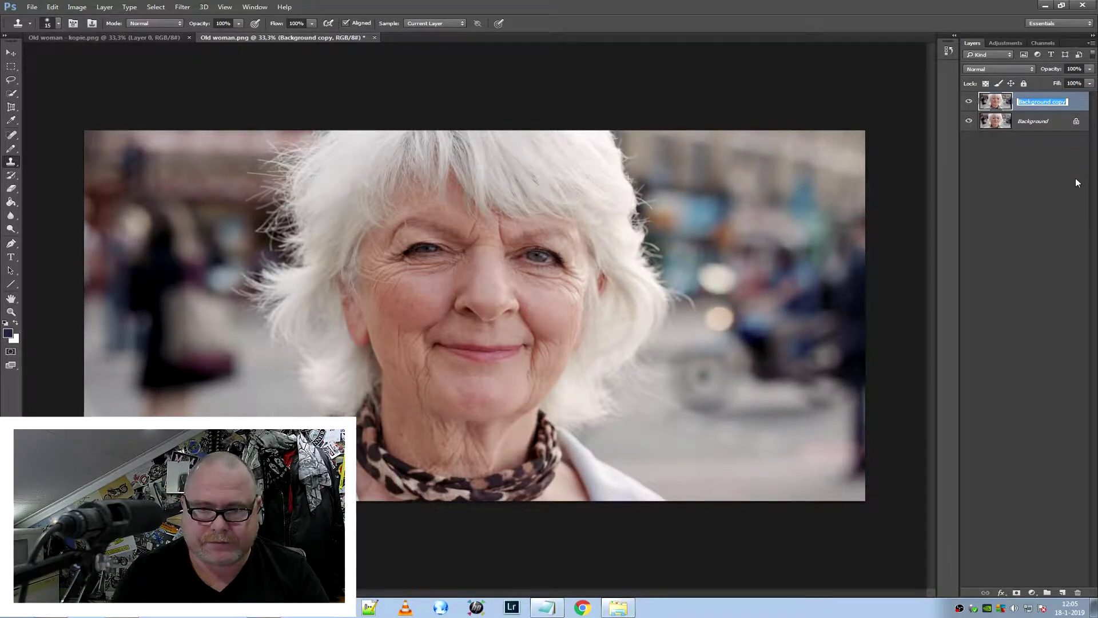
type("Mevrouw")
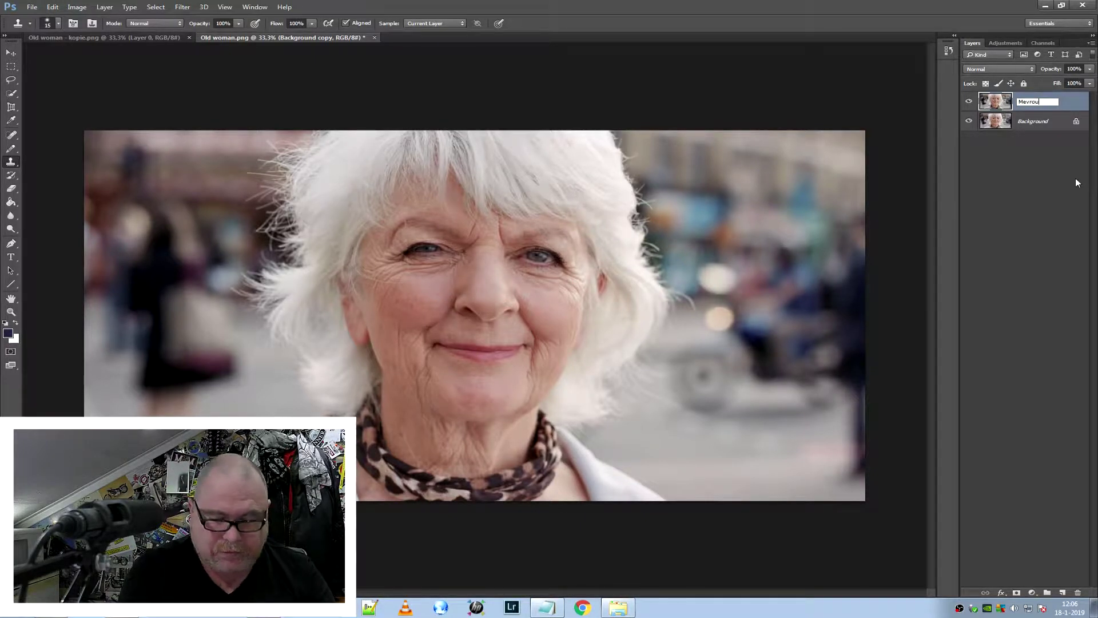
key("Return")
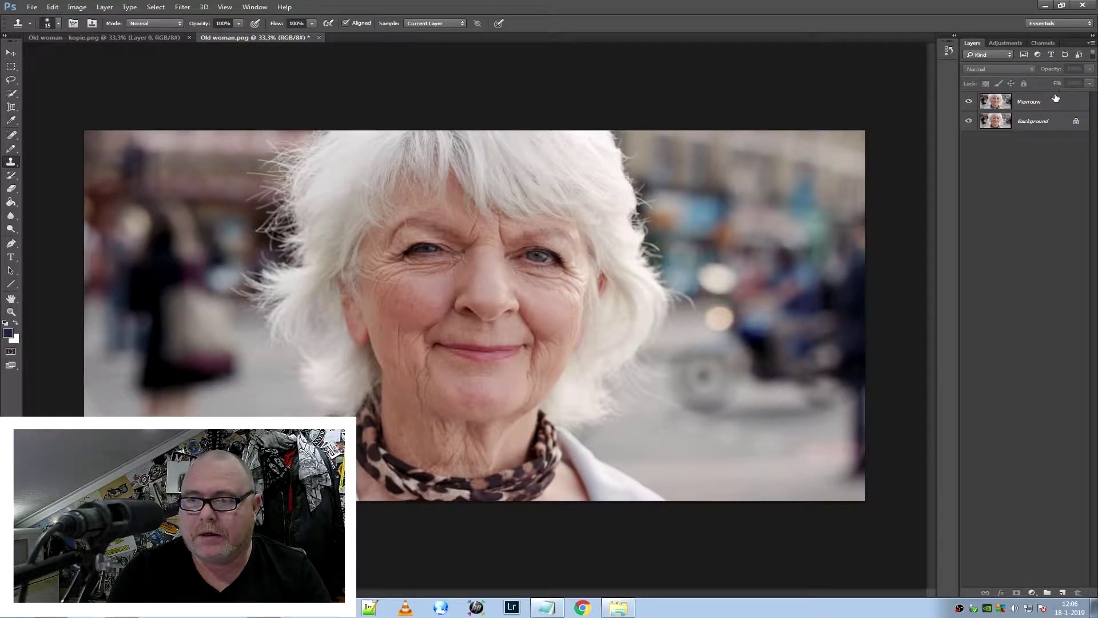
left_click(1052, 101)
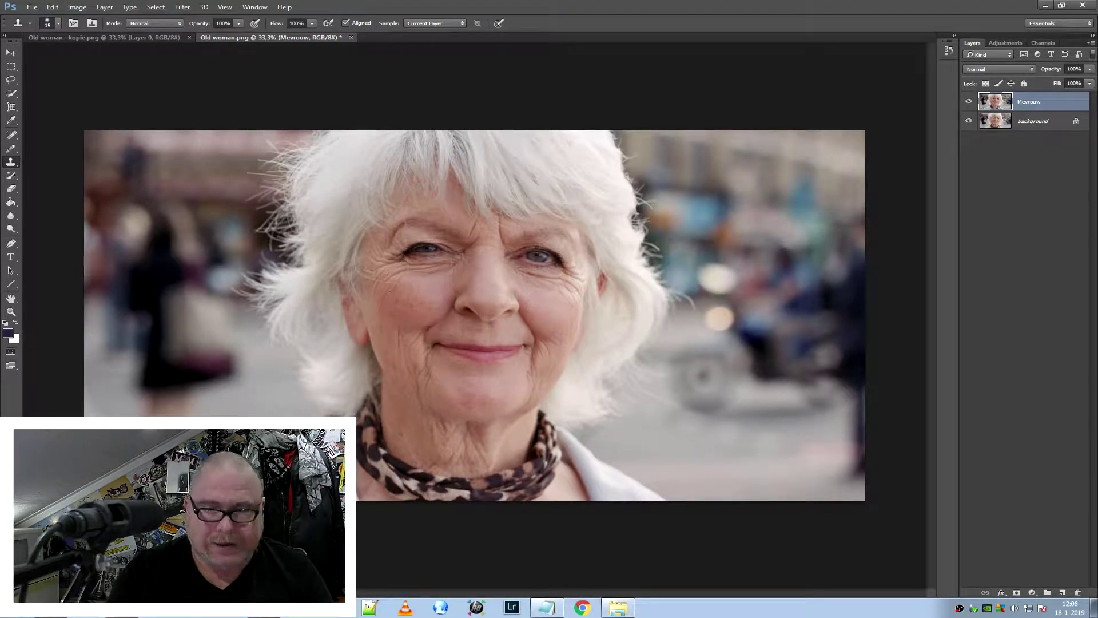
Zoom in to about 131% on the wrinkled left cheek and eye
scroll(391, 292, "up", 2)
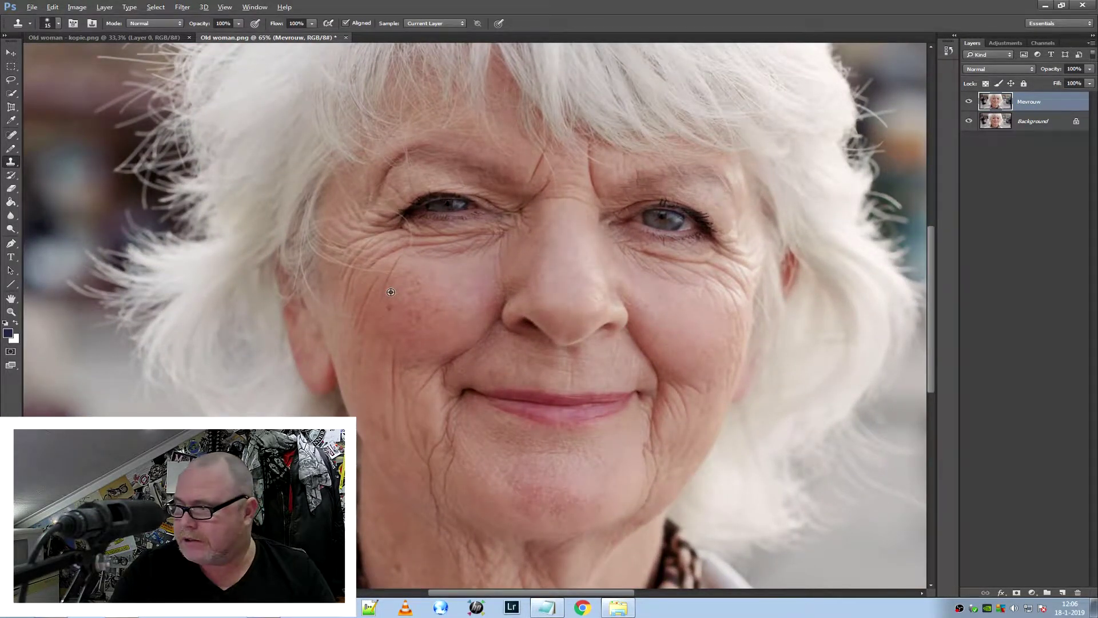
scroll(391, 291, "down", 1)
scroll(391, 291, "up", 1)
scroll(390, 292, "up", 1)
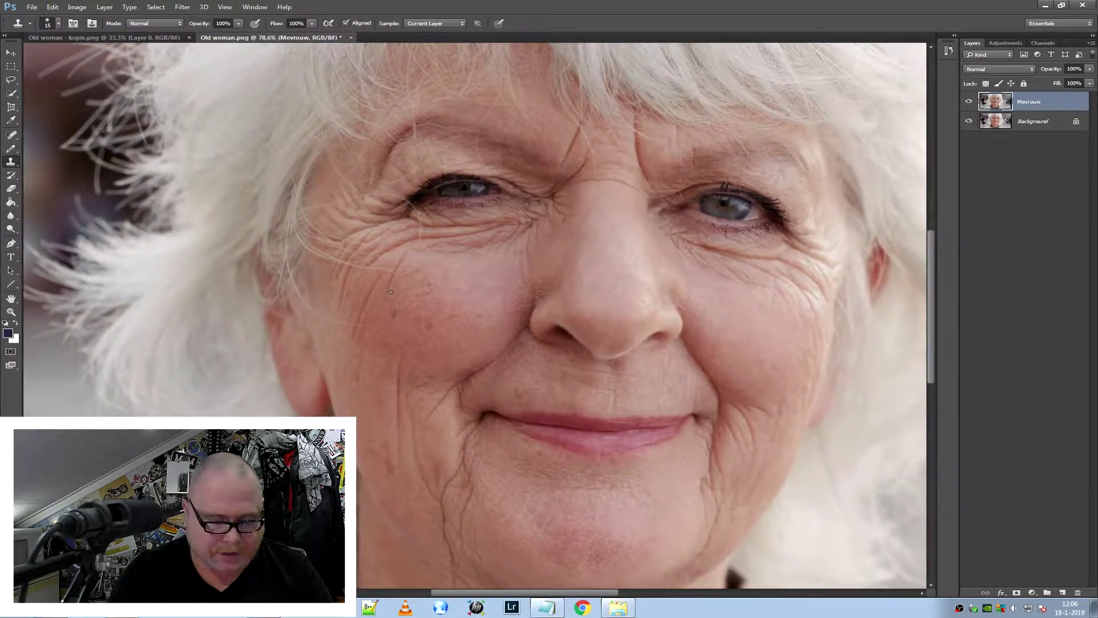
scroll(391, 291, "down", 5)
scroll(390, 291, "down", 2)
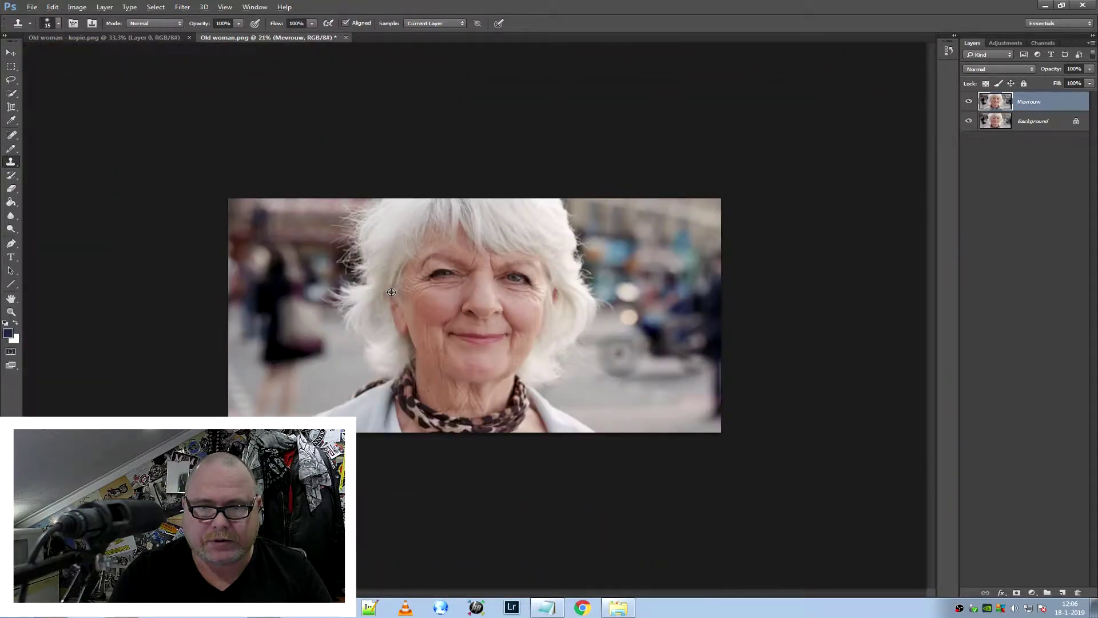
scroll(390, 292, "up", 2)
scroll(401, 289, "up", 2)
scroll(446, 282, "down", 2)
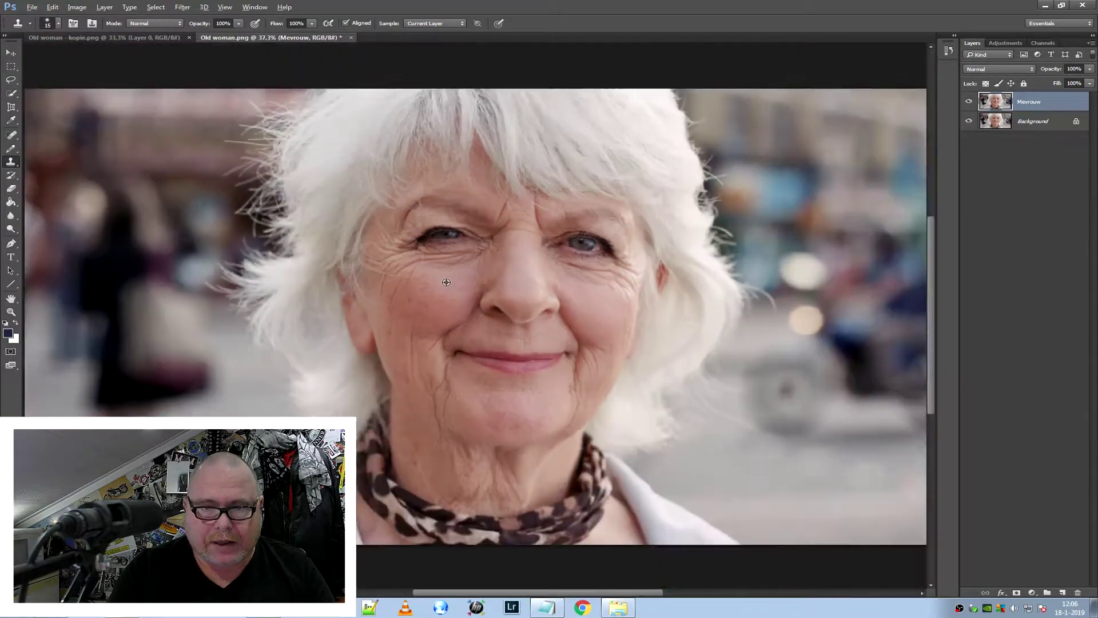
scroll(447, 282, "down", 1)
scroll(446, 282, "down", 1)
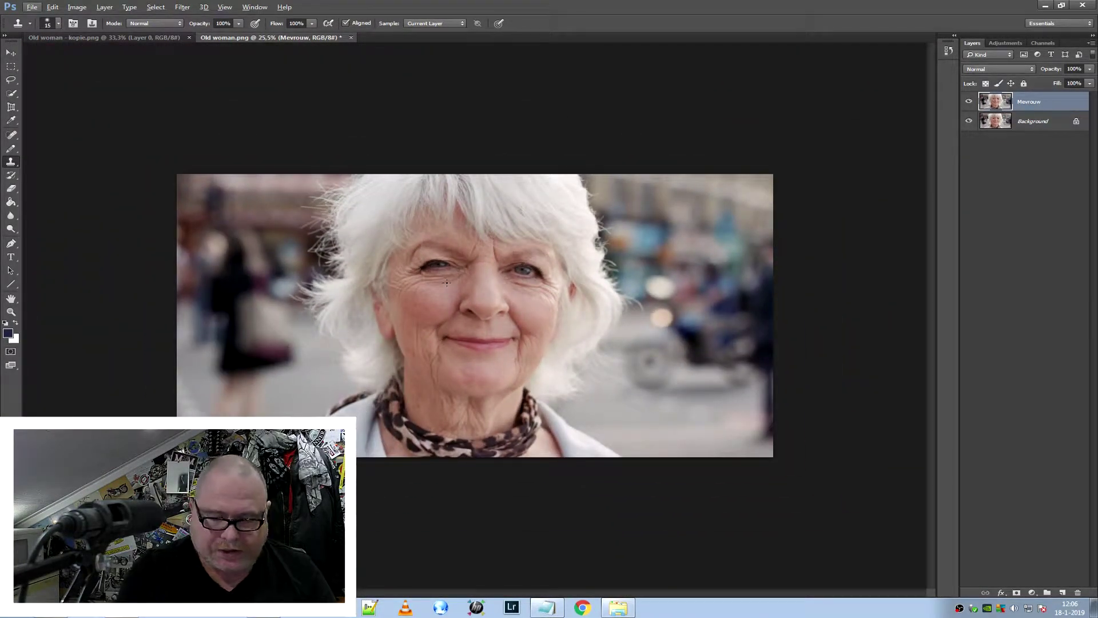
scroll(446, 282, "up", 2)
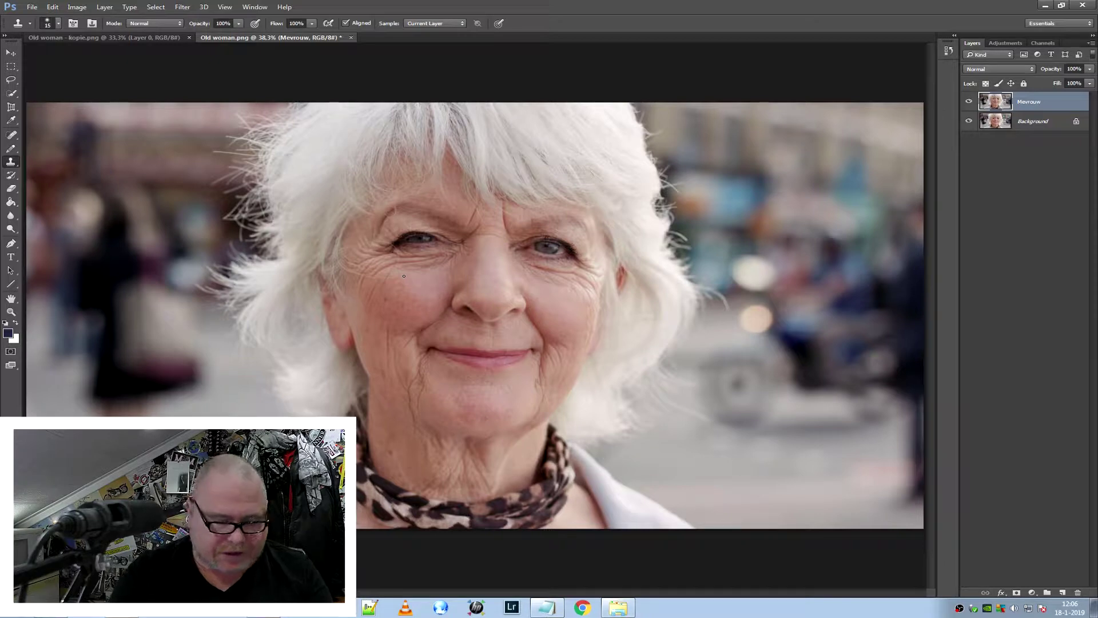
scroll(312, 281, "up", 2)
scroll(343, 283, "up", 2)
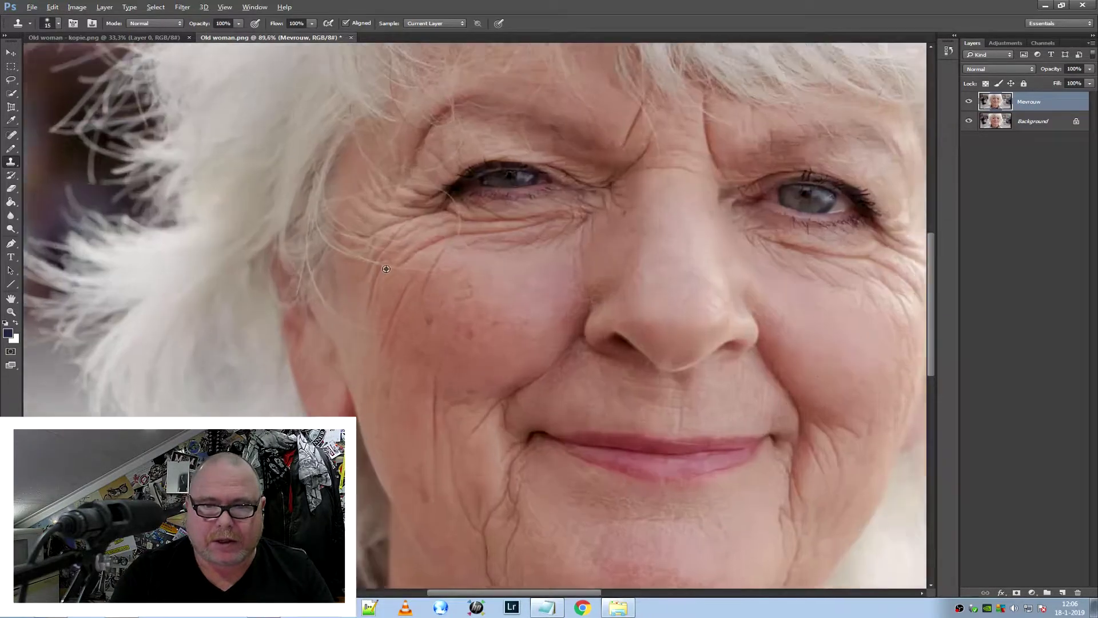
scroll(377, 285, "up", 1)
scroll(385, 286, "up", 1)
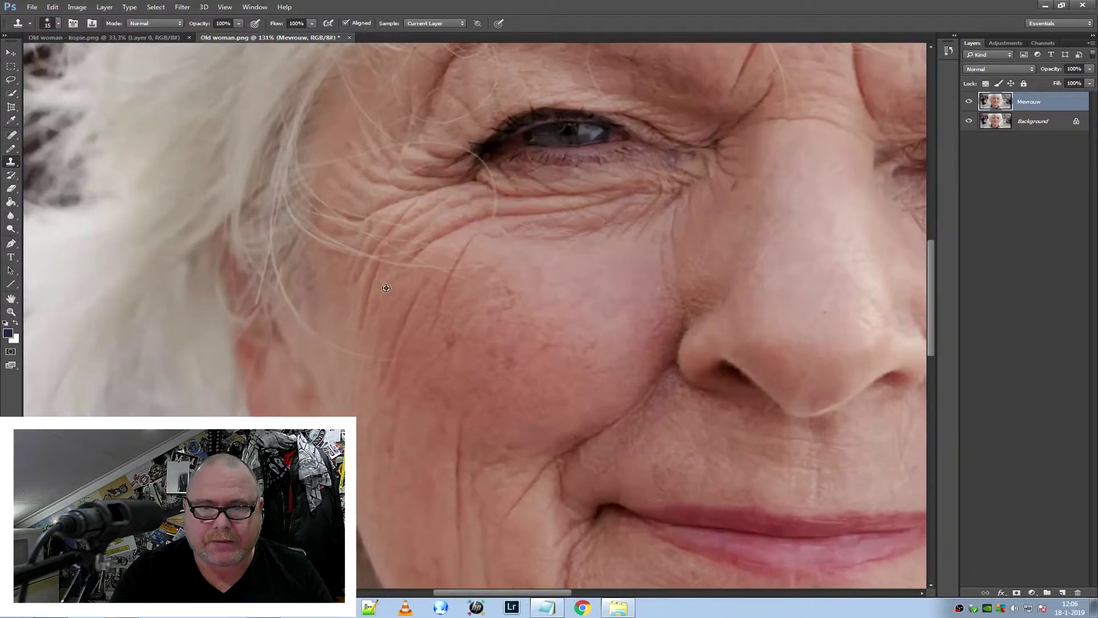
left_click(10, 136)
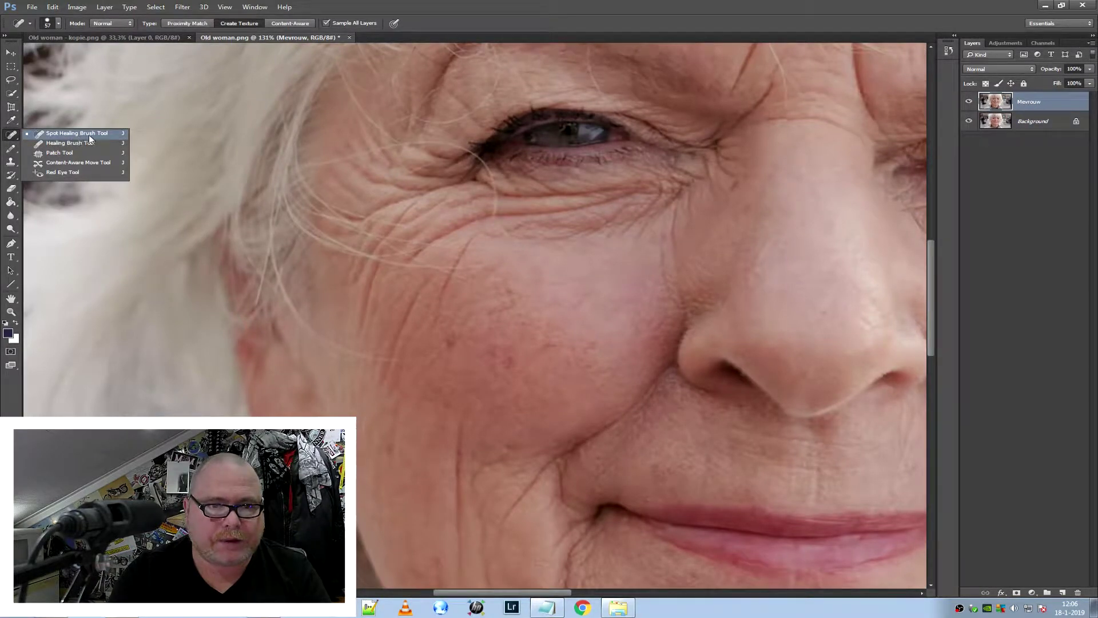
Switch to the Spot Healing Brush and reduce its brush size
left_click(100, 134)
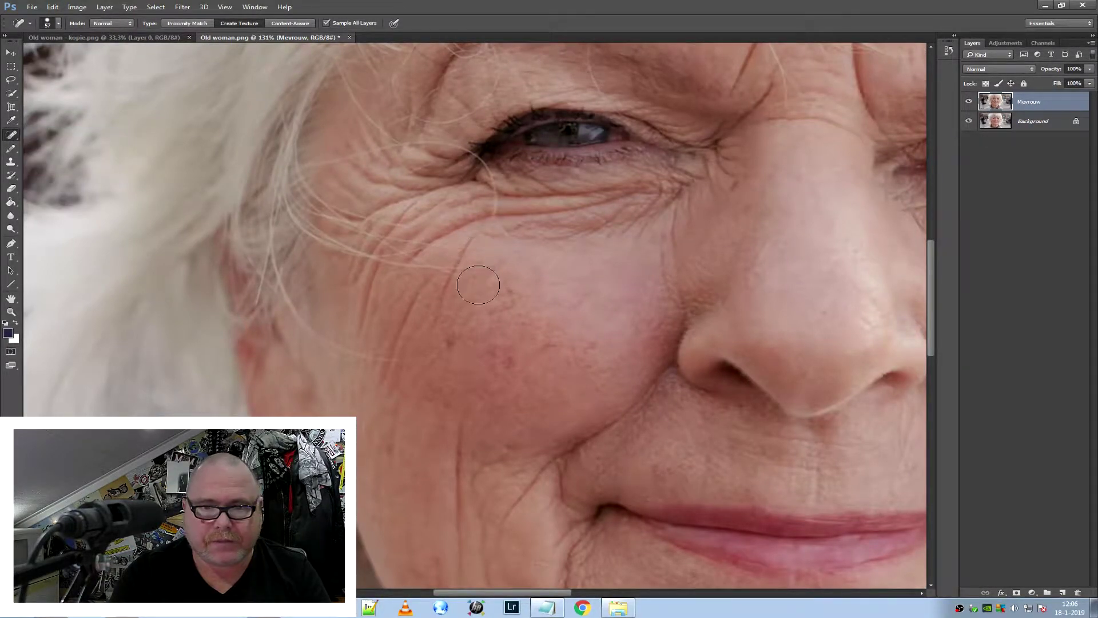
left_click(59, 23)
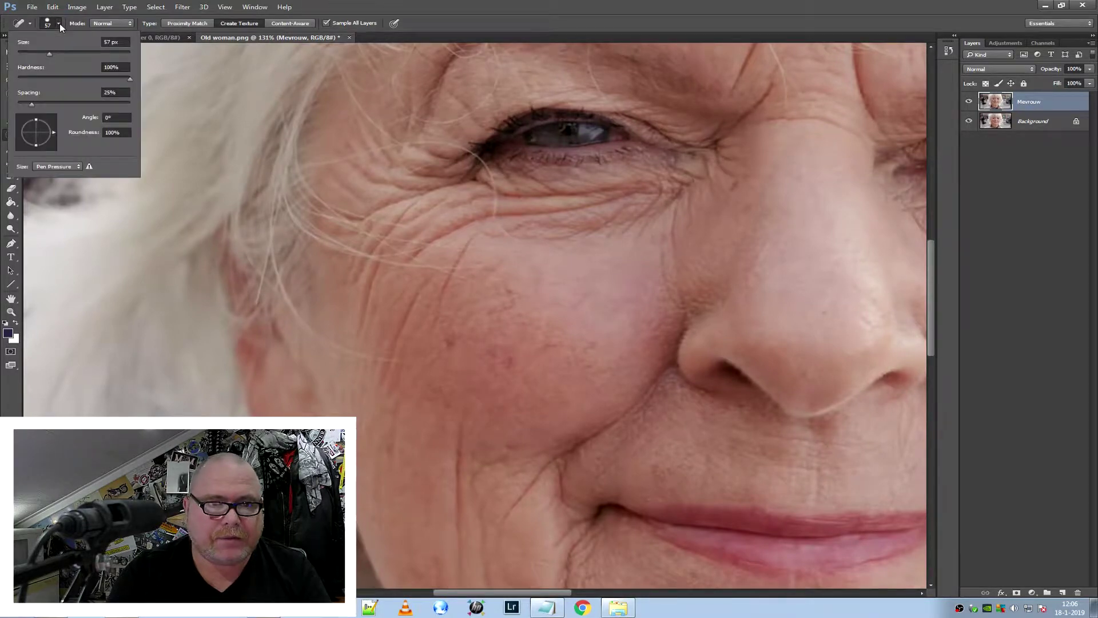
left_click(59, 23)
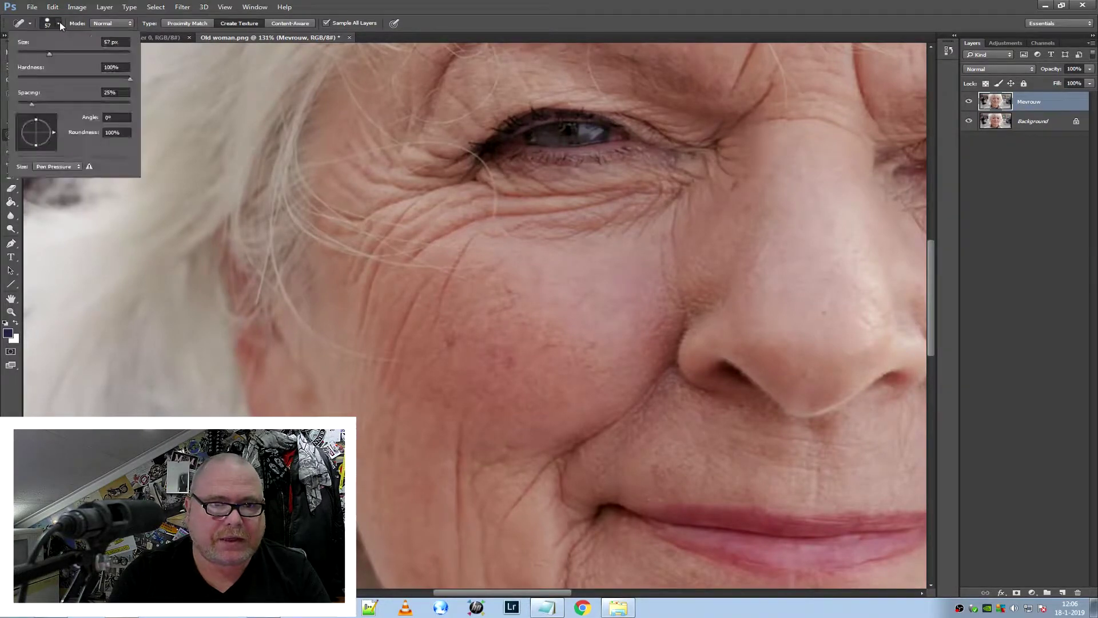
left_click_drag(44, 51, 36, 51)
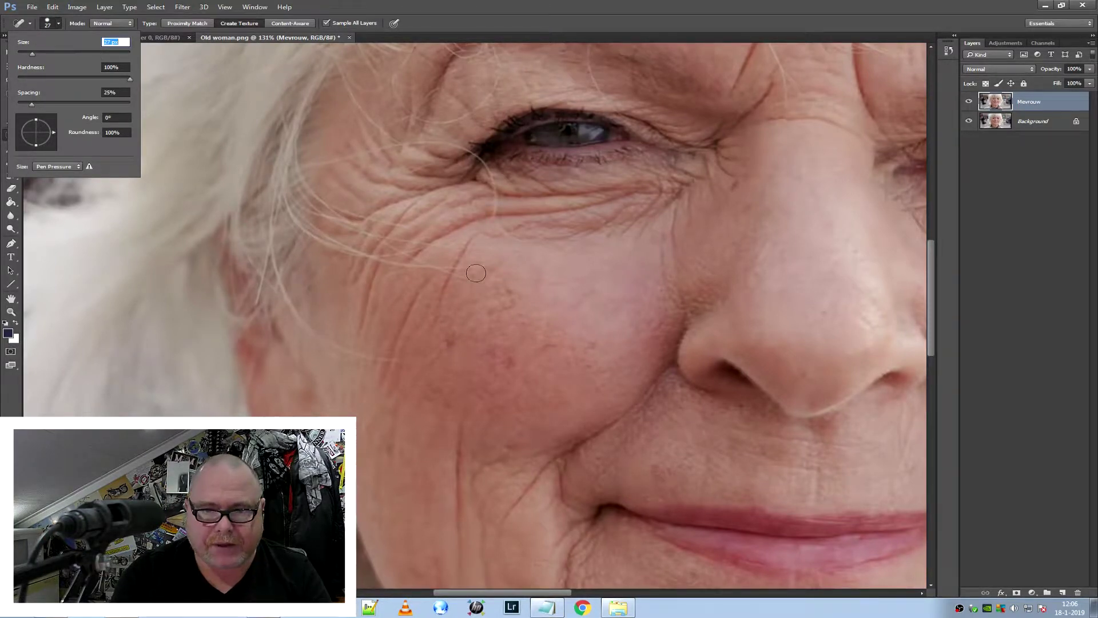
left_click(443, 311)
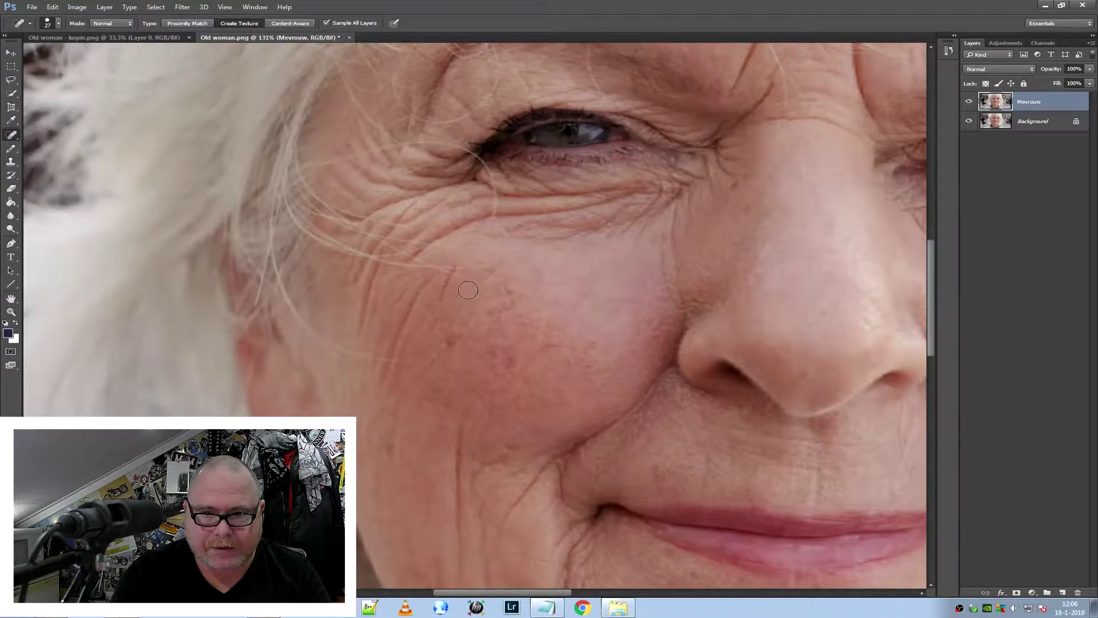
Heal the fine wrinkles, blemishes and a dark spot on the cheek below the eye
left_click(454, 267)
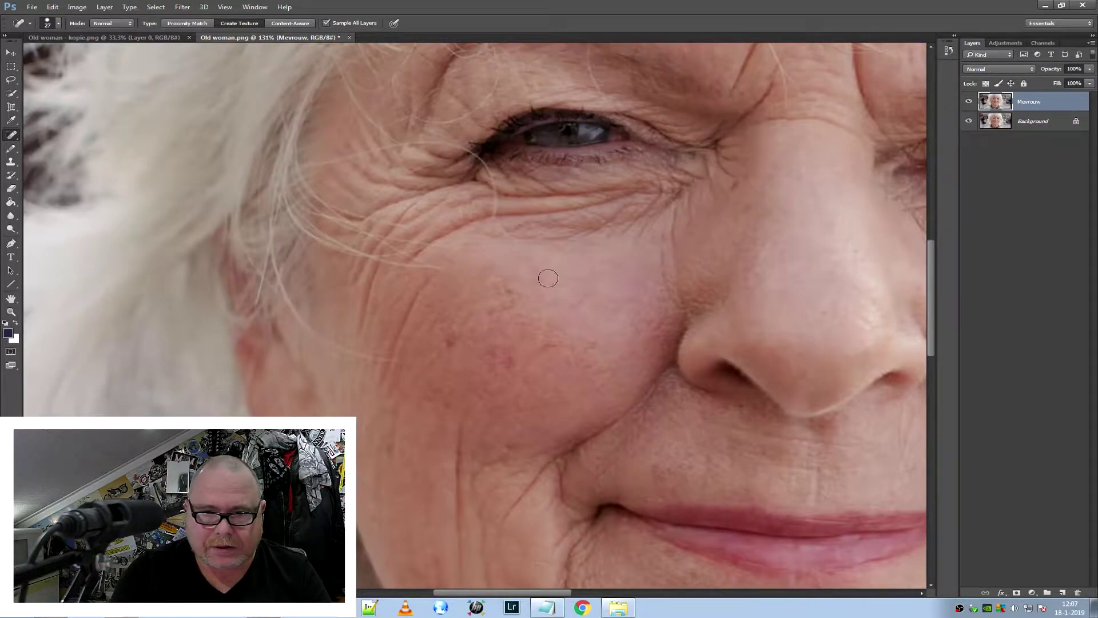
left_click(428, 290)
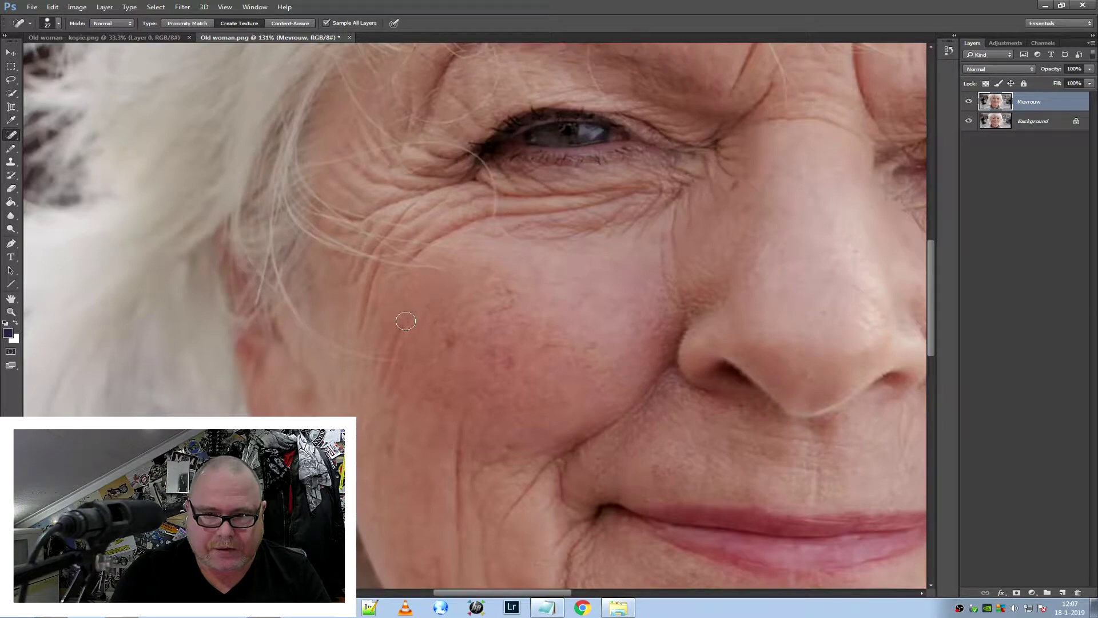
left_click(397, 340)
left_click(394, 352)
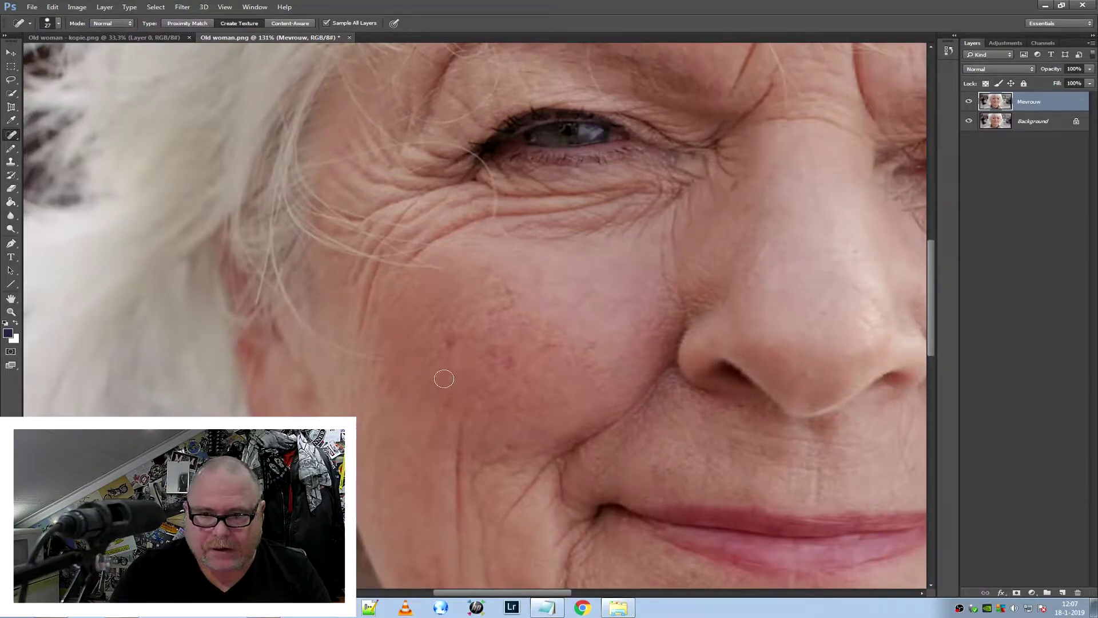
left_click_drag(436, 353, 433, 324)
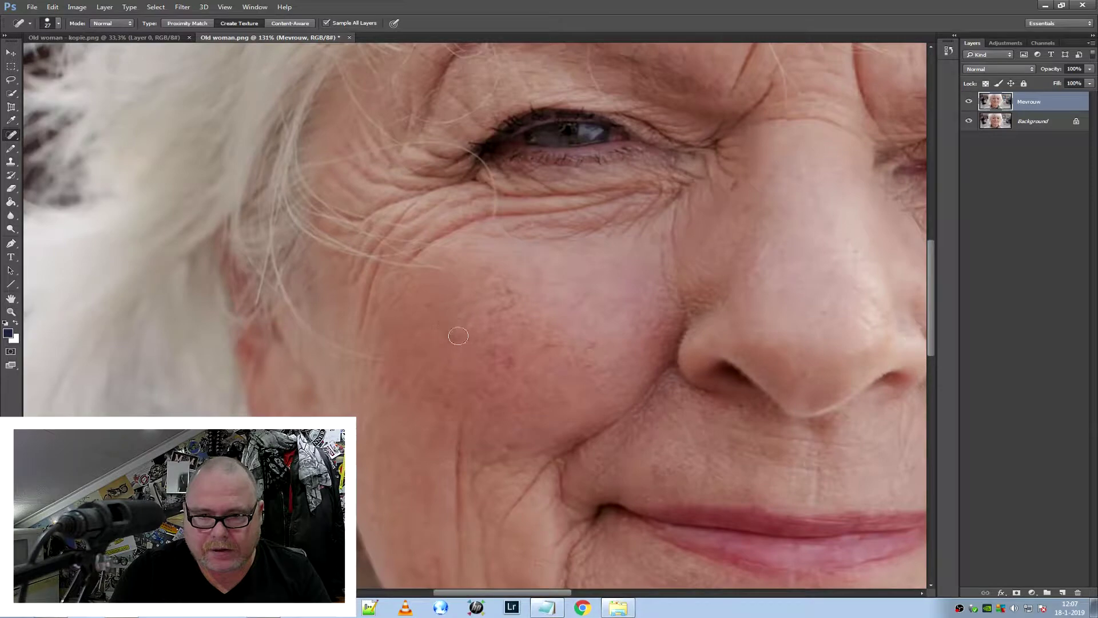
left_click(551, 344)
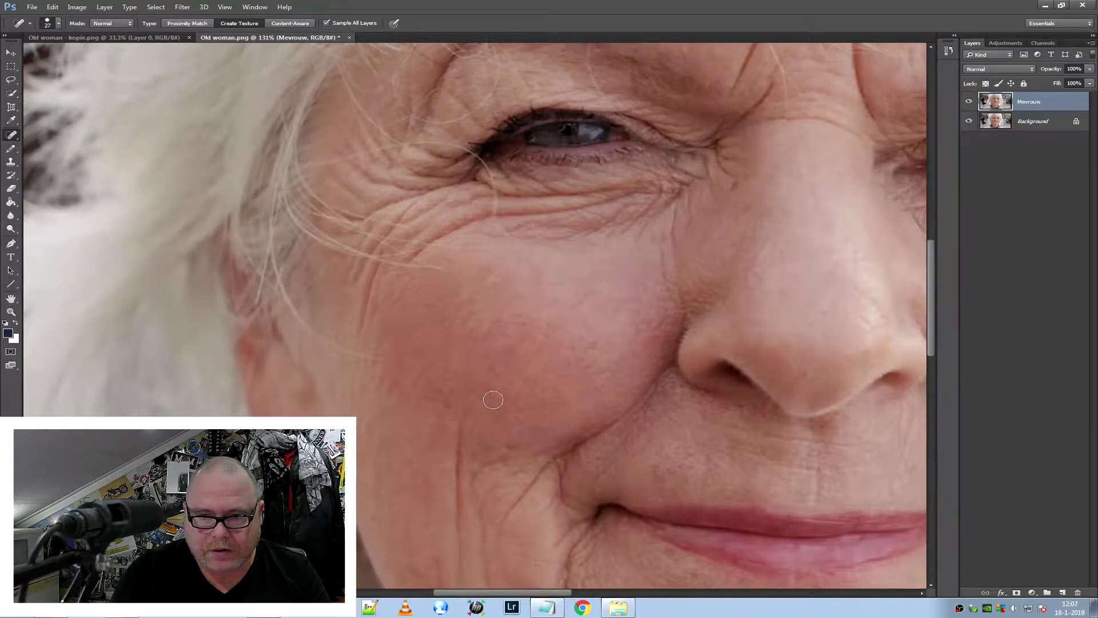
scroll(514, 387, "down", 1)
Heal a cheek wrinkle and the short lines below the eye corner
scroll(512, 387, "down", 1)
left_click_drag(397, 334, 380, 331)
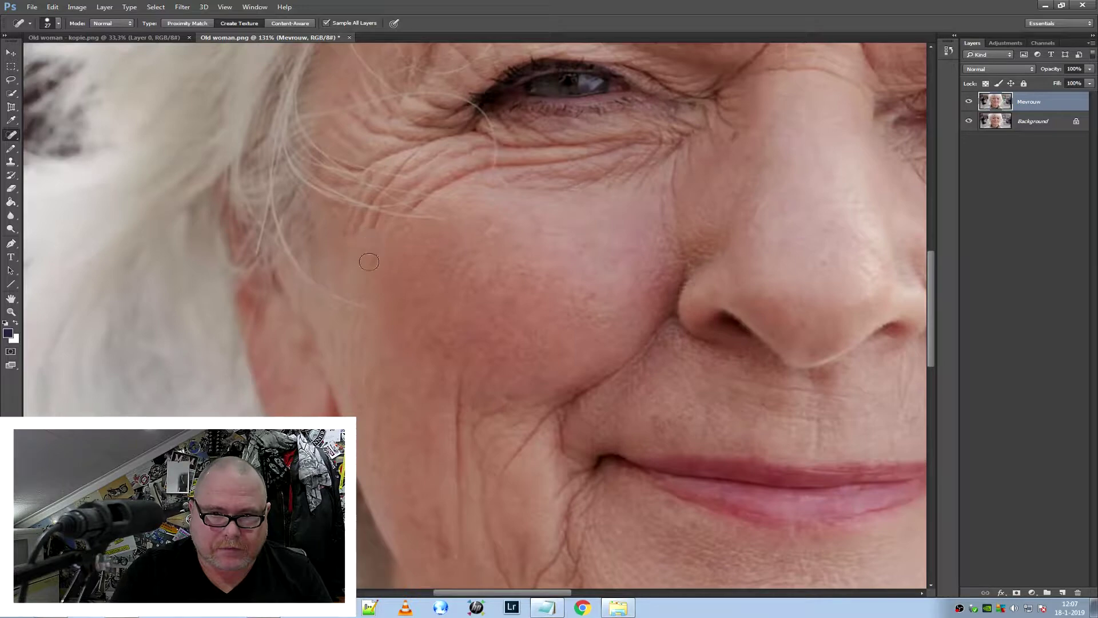
left_click(375, 257)
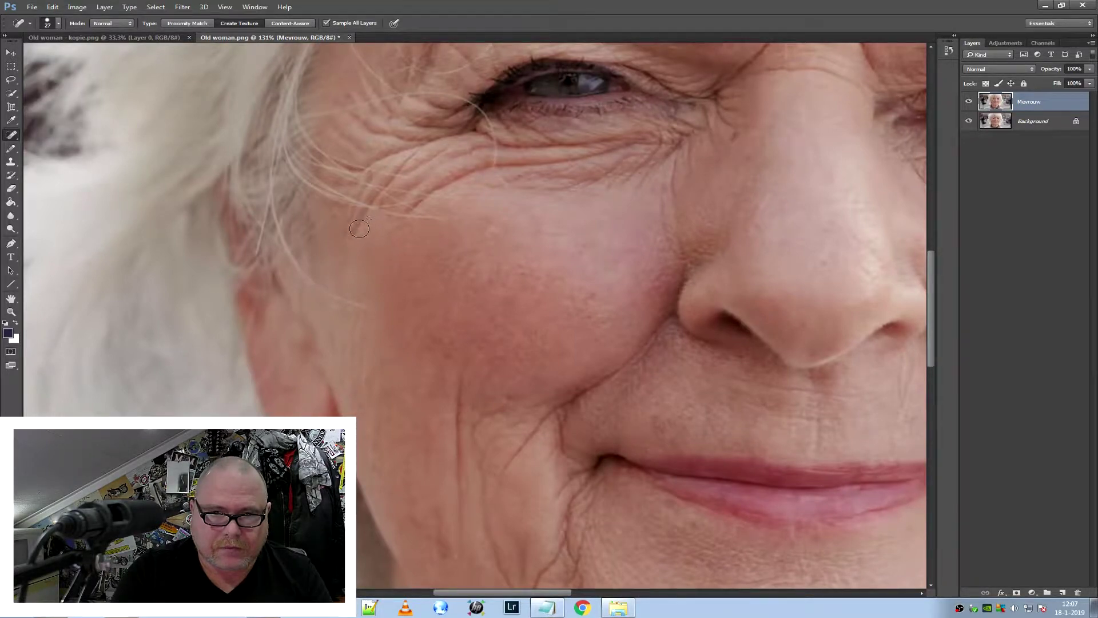
left_click_drag(349, 229, 355, 213)
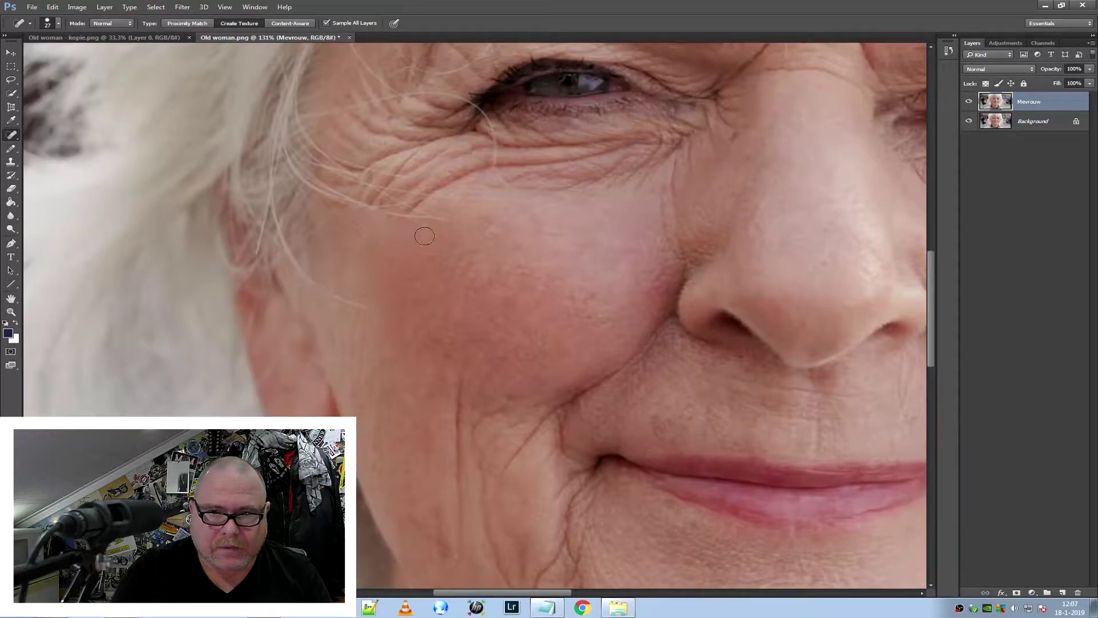
Heal the wrinkle lines on the lower cheek beside the mouth, down toward the jaw
scroll(565, 269, "down", 2)
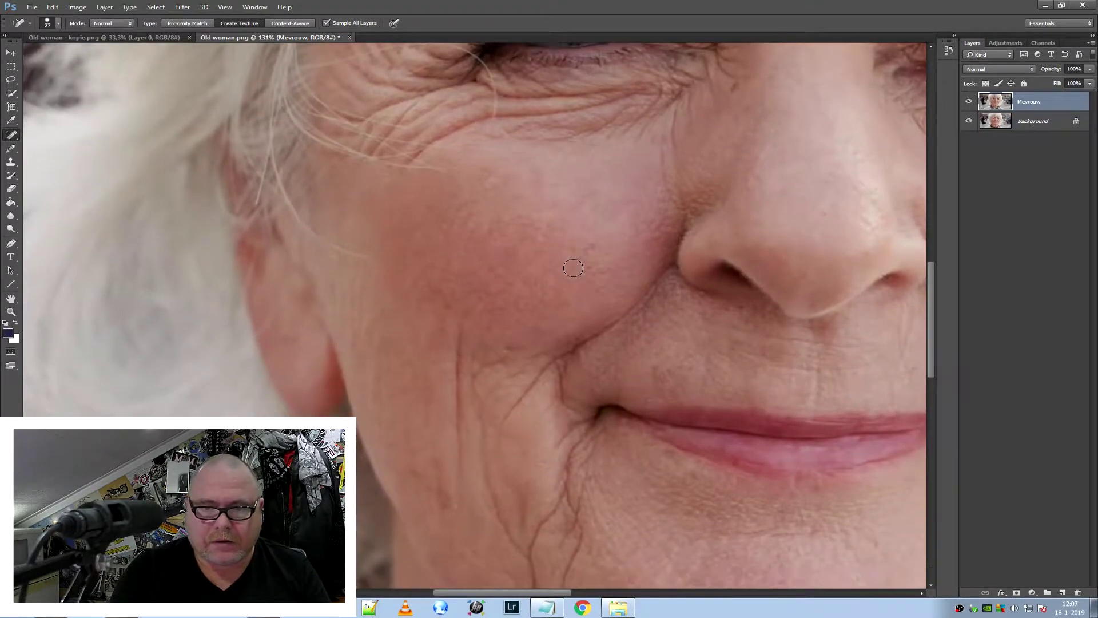
left_click(459, 336)
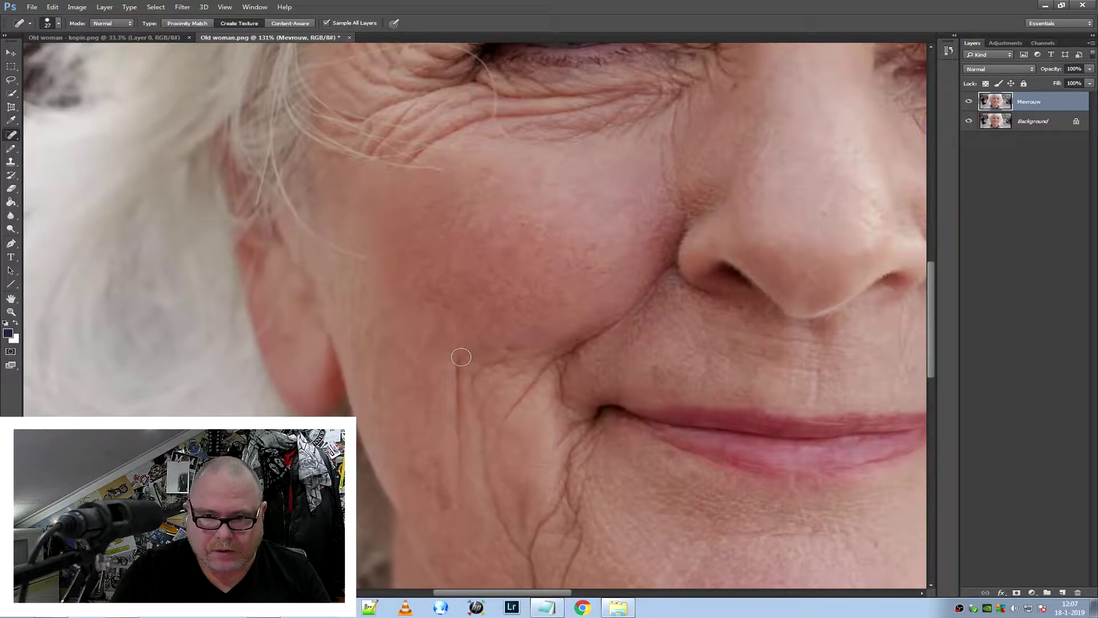
left_click_drag(460, 367, 459, 379)
left_click(459, 336)
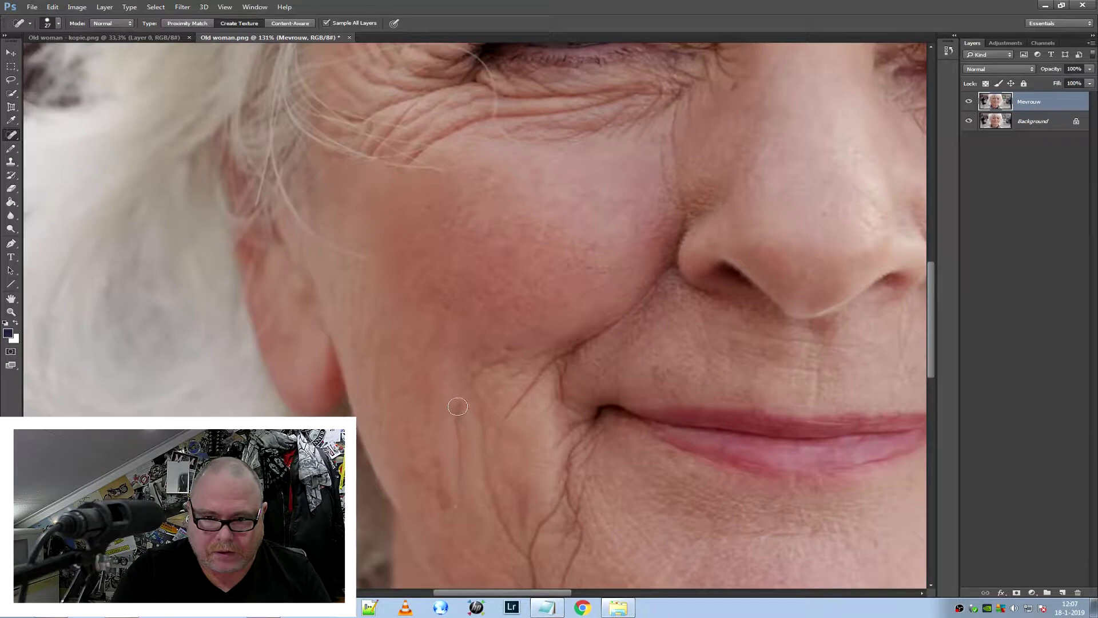
left_click_drag(460, 421, 461, 443)
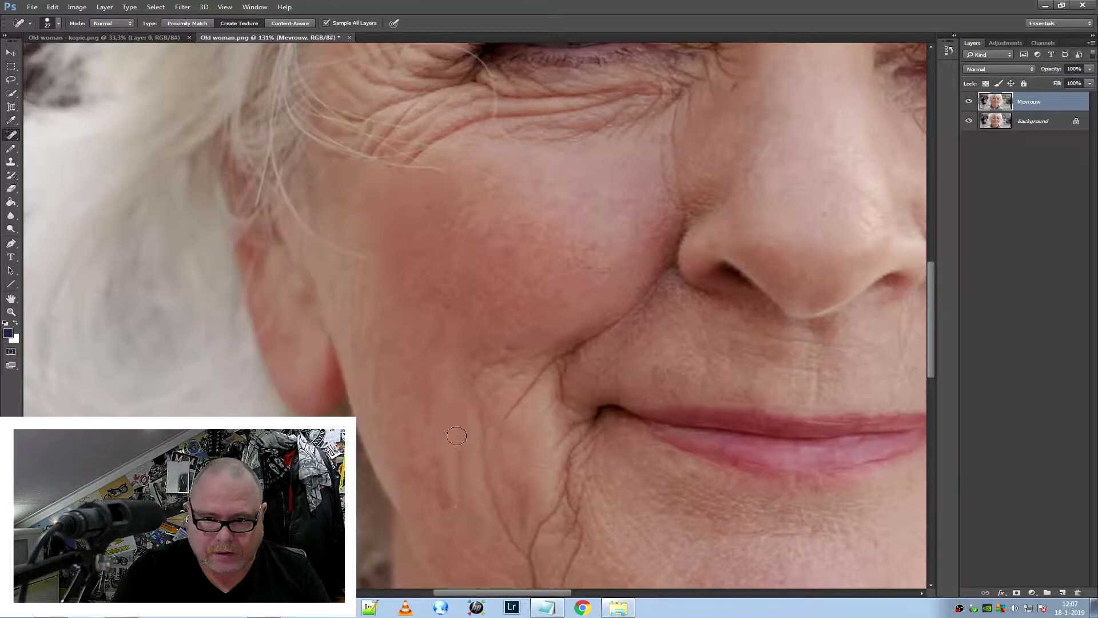
left_click_drag(460, 480, 457, 502)
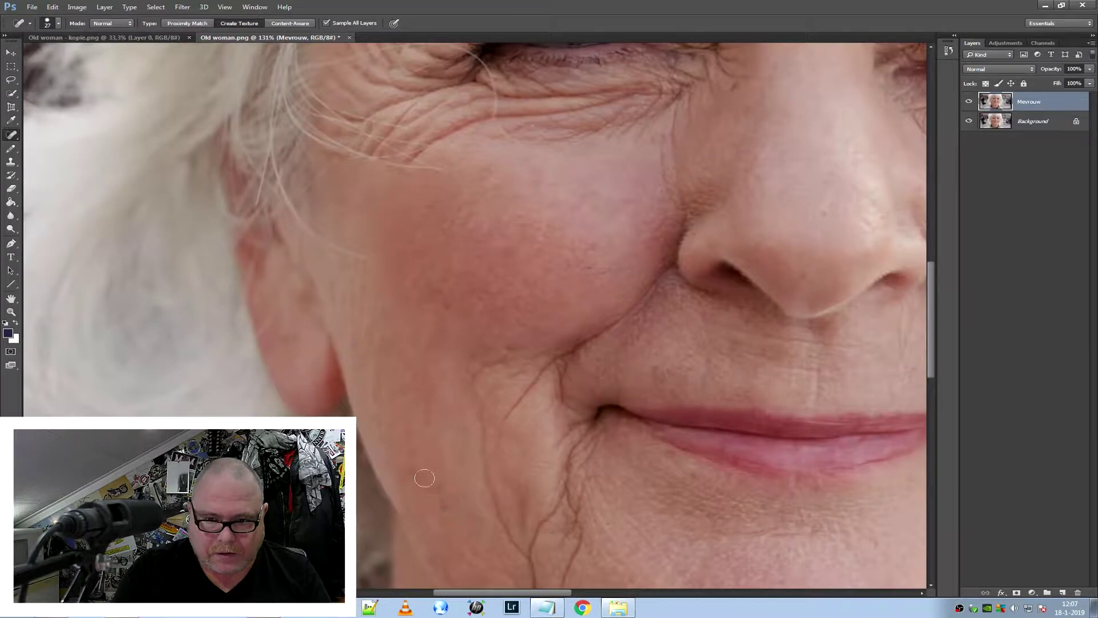
left_click_drag(422, 474, 416, 467)
scroll(475, 470, "down", 5)
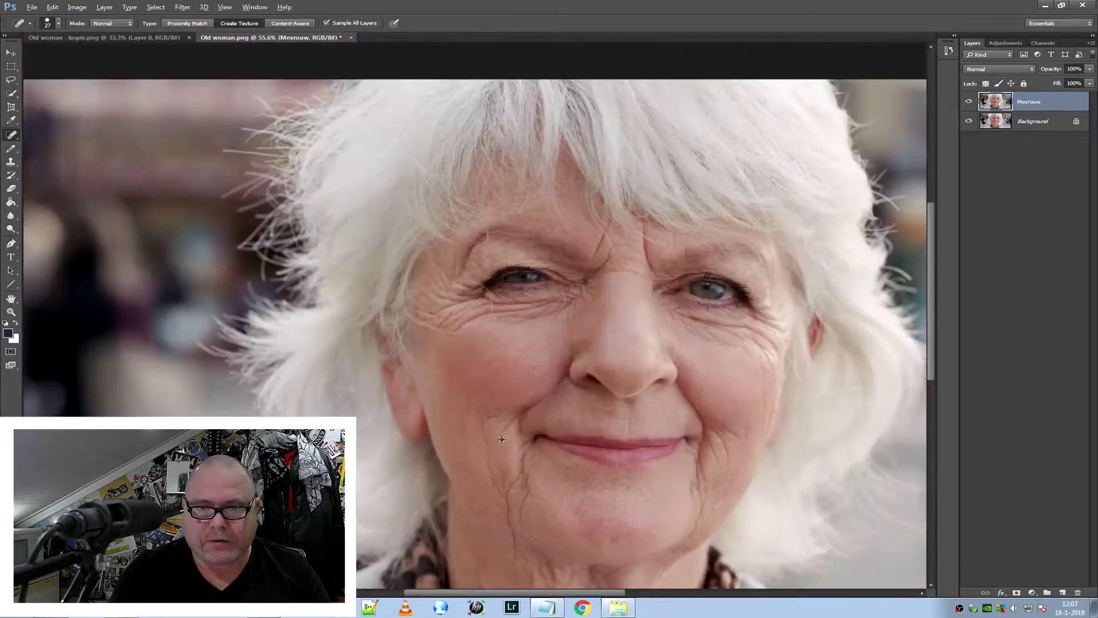
key("alt")
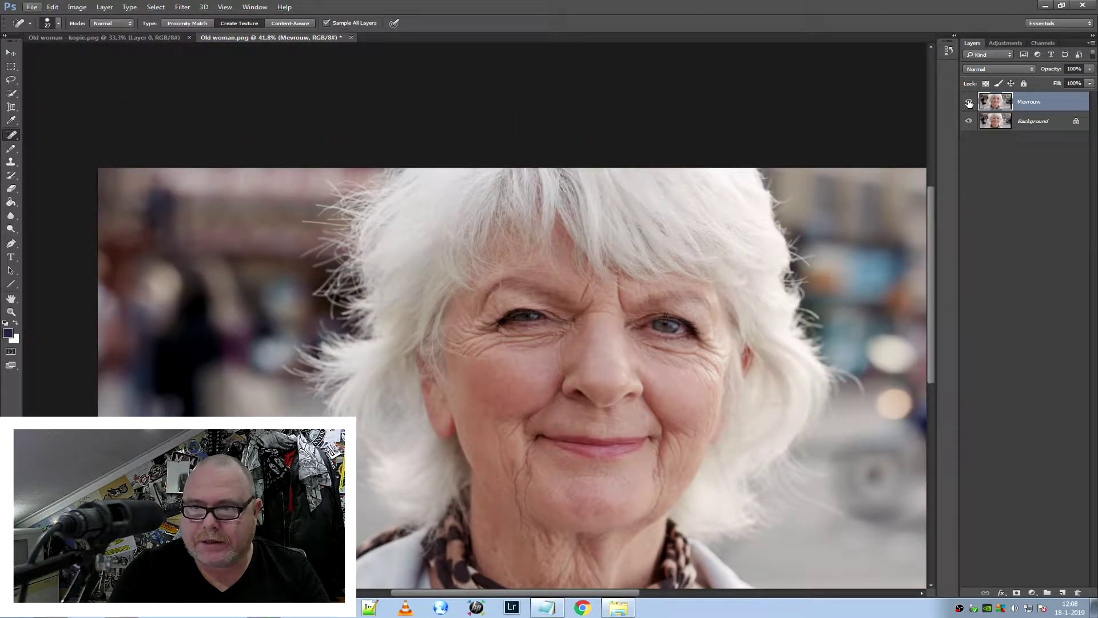
left_click(969, 103)
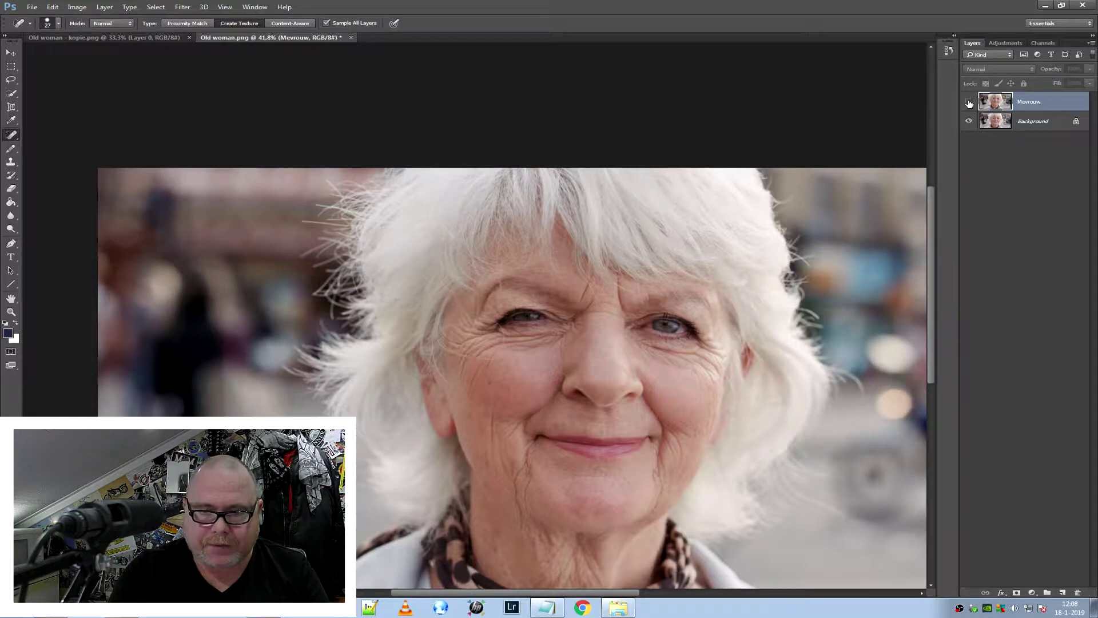
left_click(969, 102)
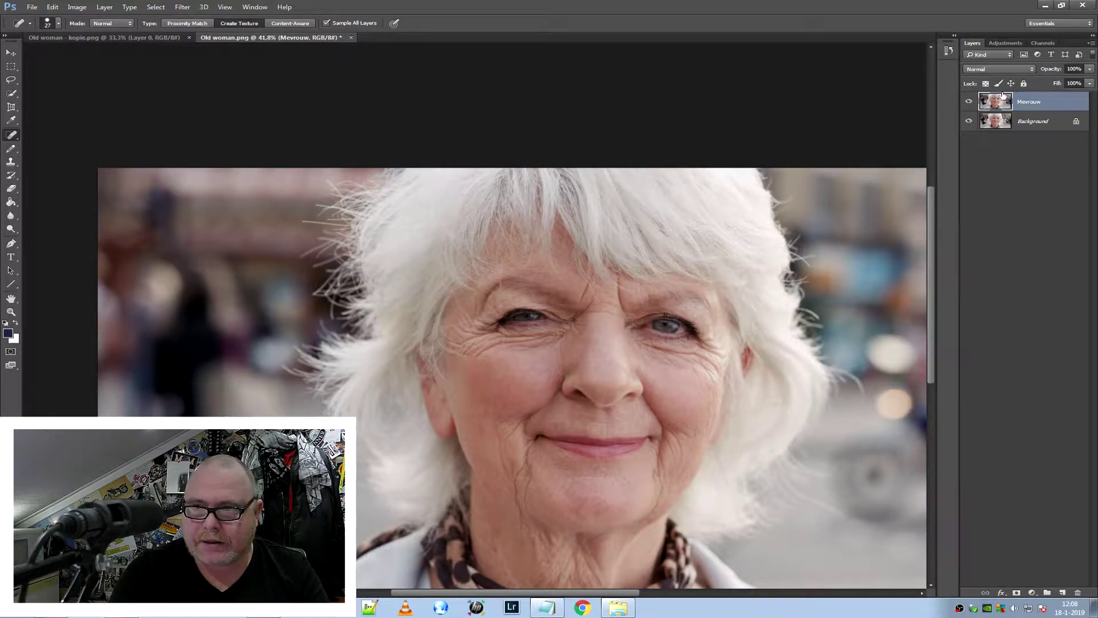
left_click(969, 103)
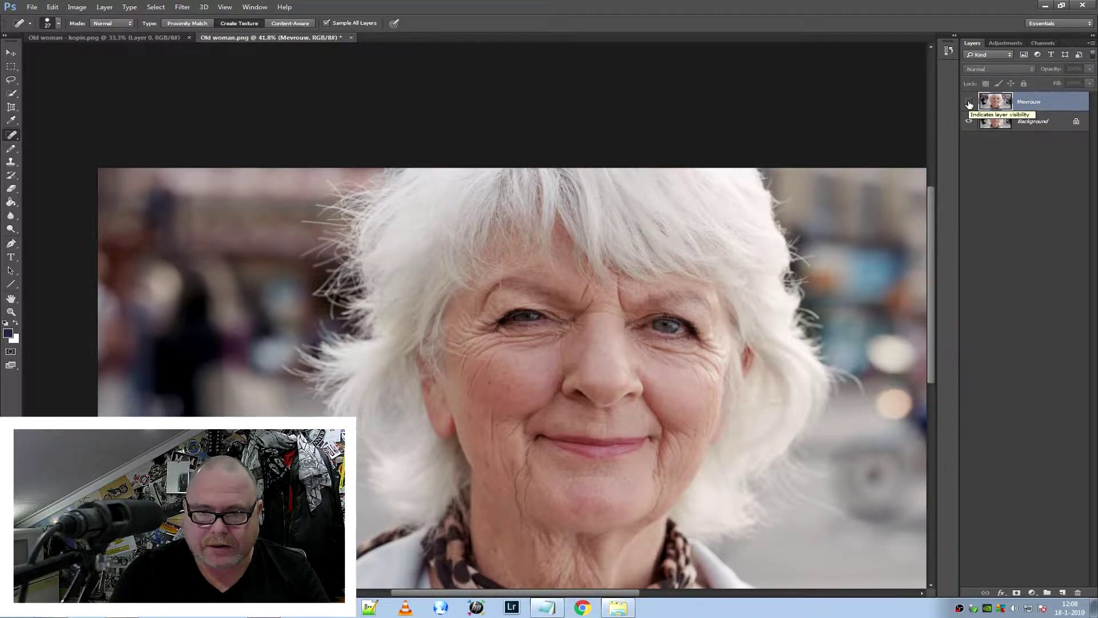
left_click(969, 103)
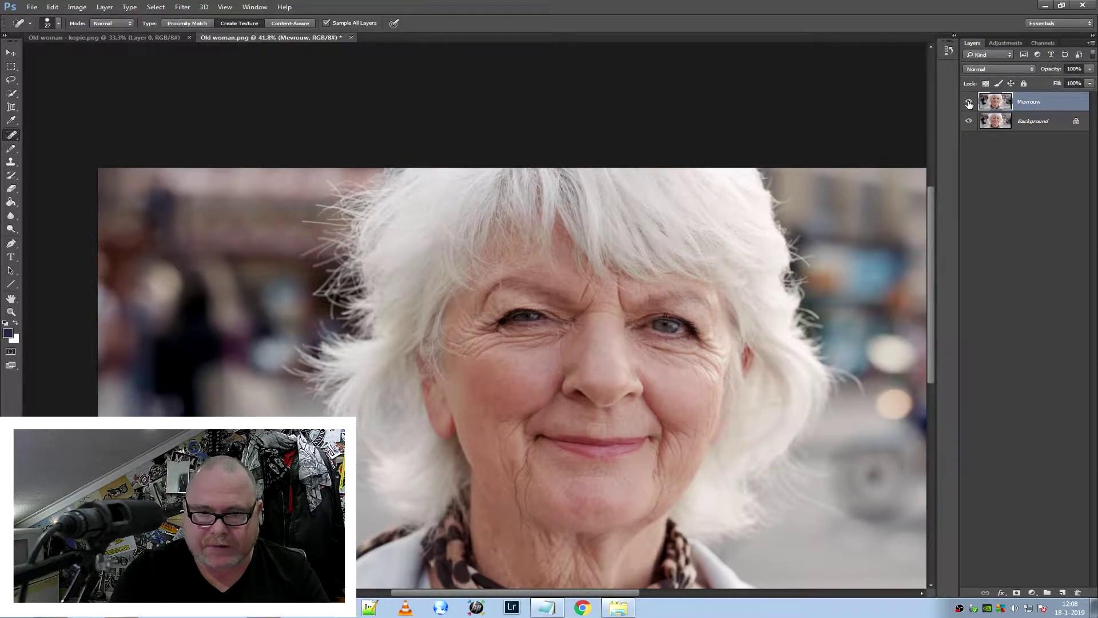
left_click(968, 103)
left_click(969, 103)
scroll(520, 358, "up", 2)
scroll(521, 358, "up", 2)
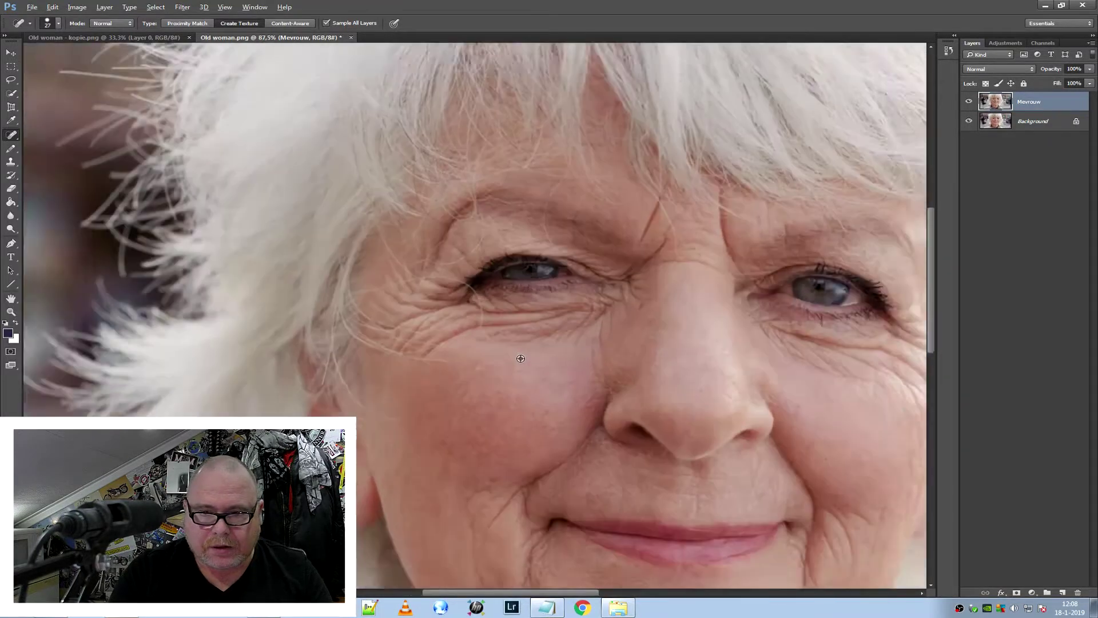
Zoom in and shrink the Spot Healing Brush to 11 px
scroll(521, 358, "up", 2)
scroll(515, 355, "up", 1)
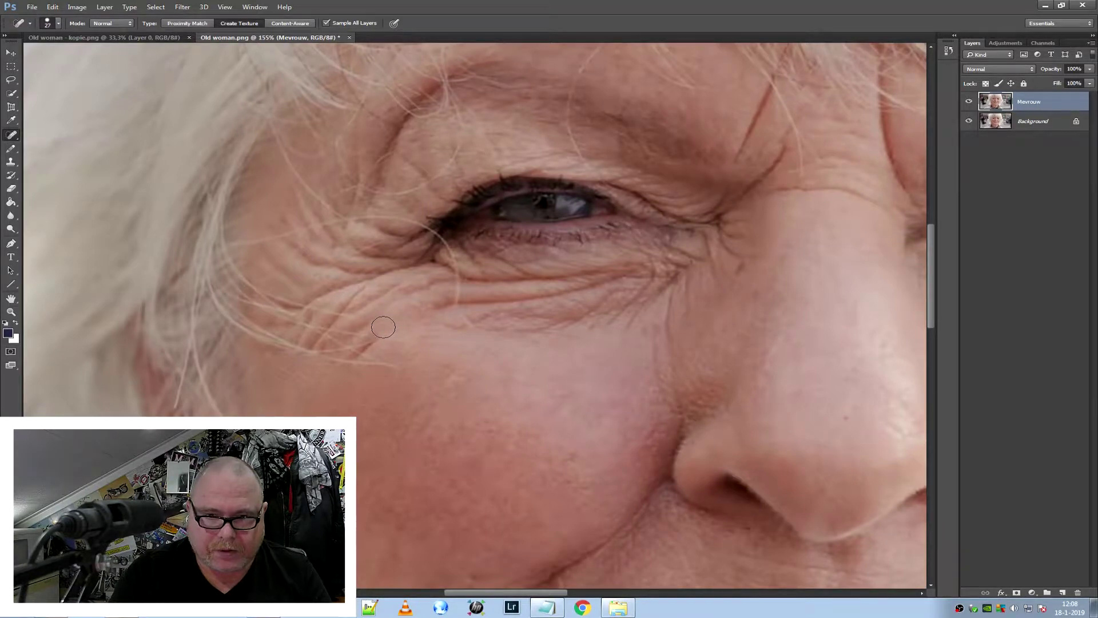
left_click(59, 23)
left_click_drag(31, 52, 23, 53)
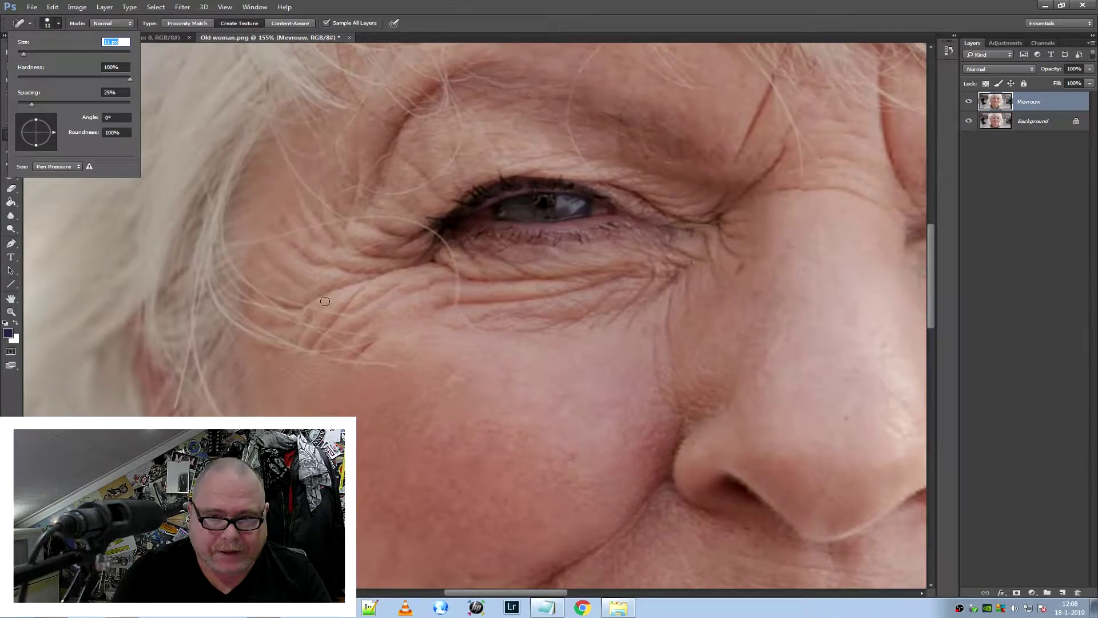
Heal the fine wrinkles below the outer eye corner and a small dark mark
left_click_drag(365, 350, 377, 346)
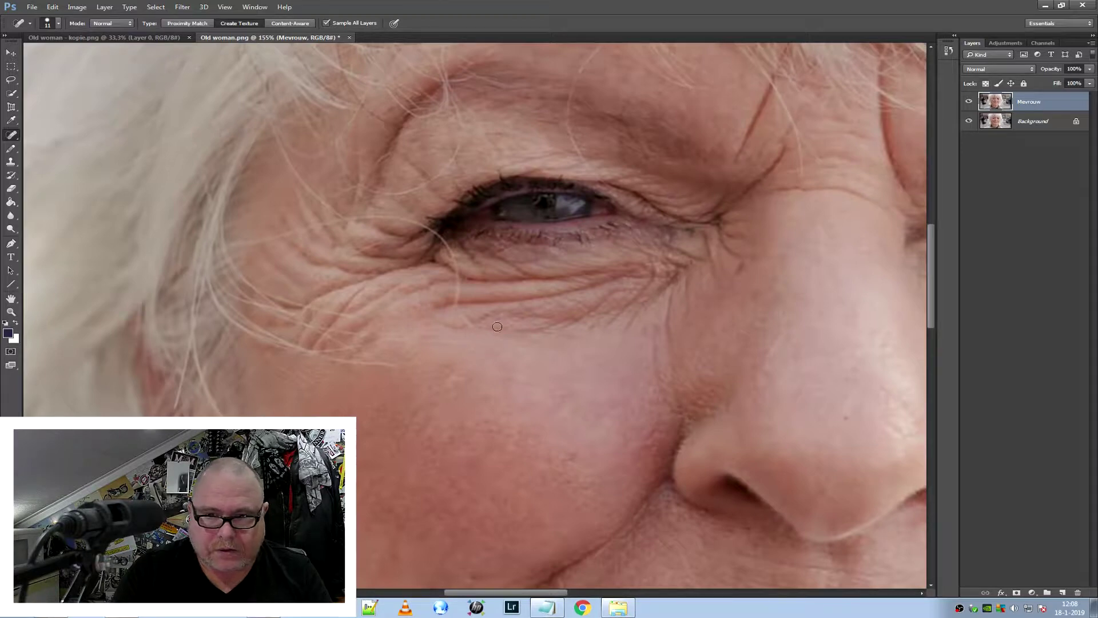
mouse_move(403, 283)
left_mouse_down()
mouse_move(346, 314)
mouse_move(423, 294)
mouse_move(352, 298)
mouse_move(330, 326)
left_mouse_up()
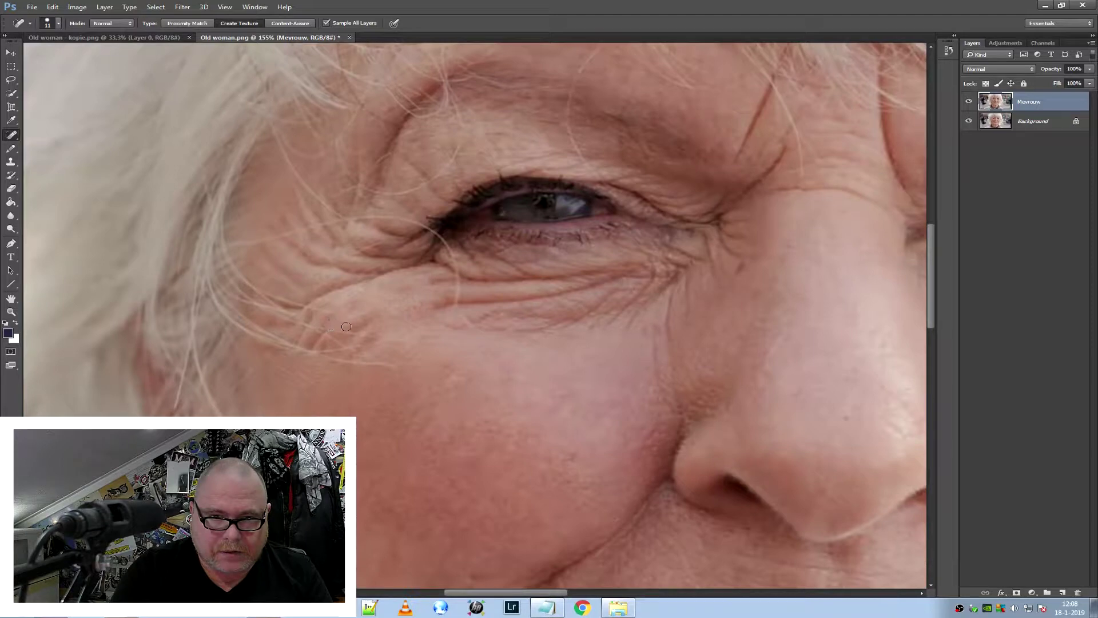
left_click_drag(314, 345, 315, 344)
scroll(318, 385, "up", 3, "alt")
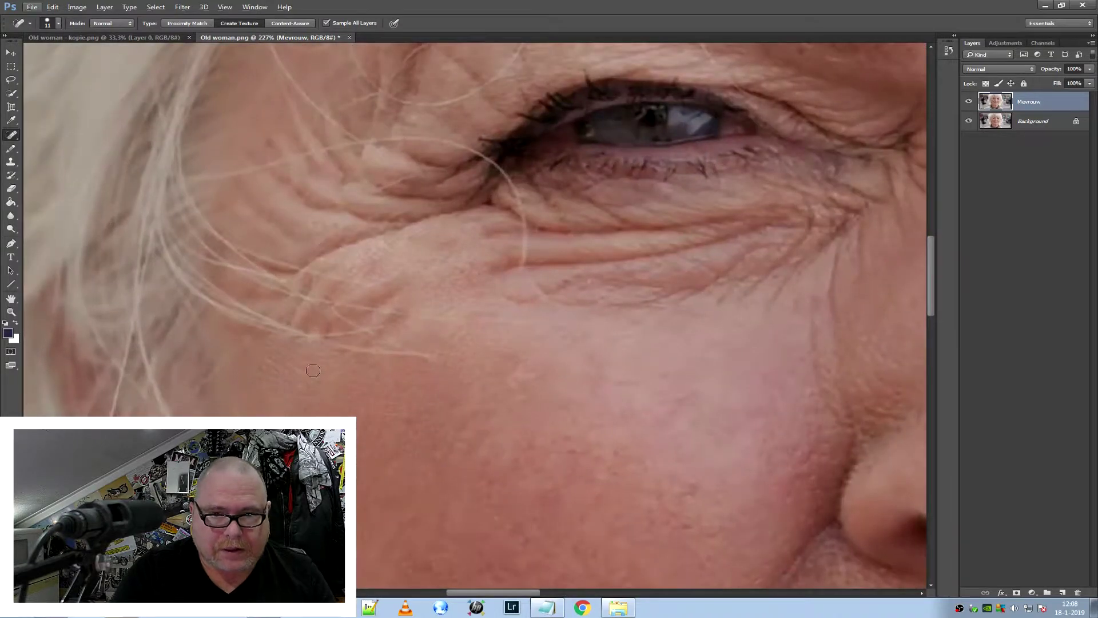
left_click(326, 333)
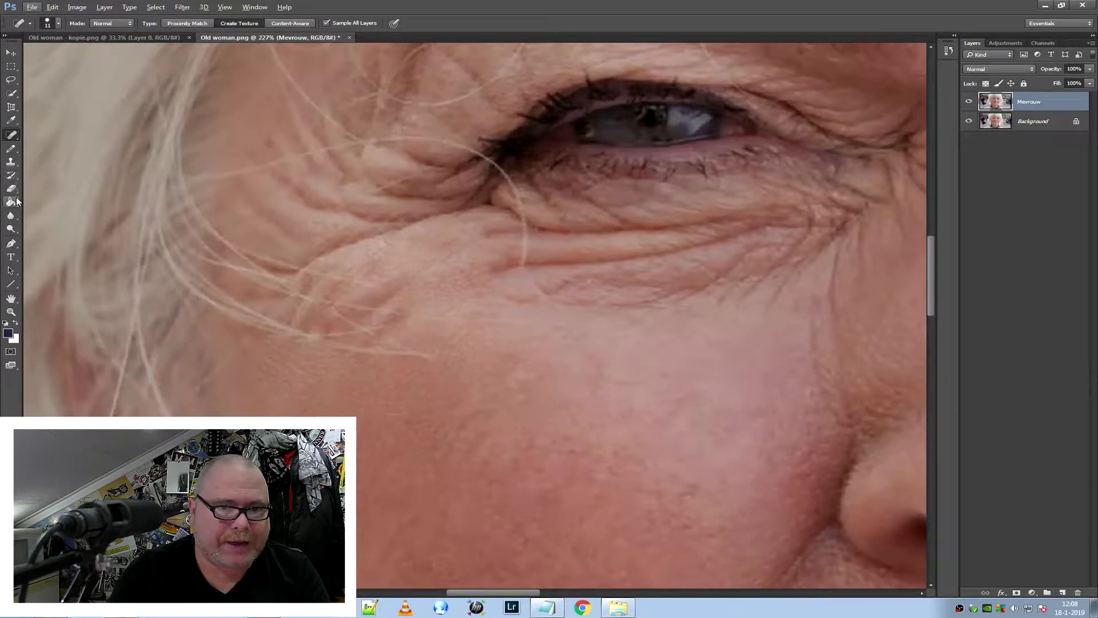
left_click(11, 164)
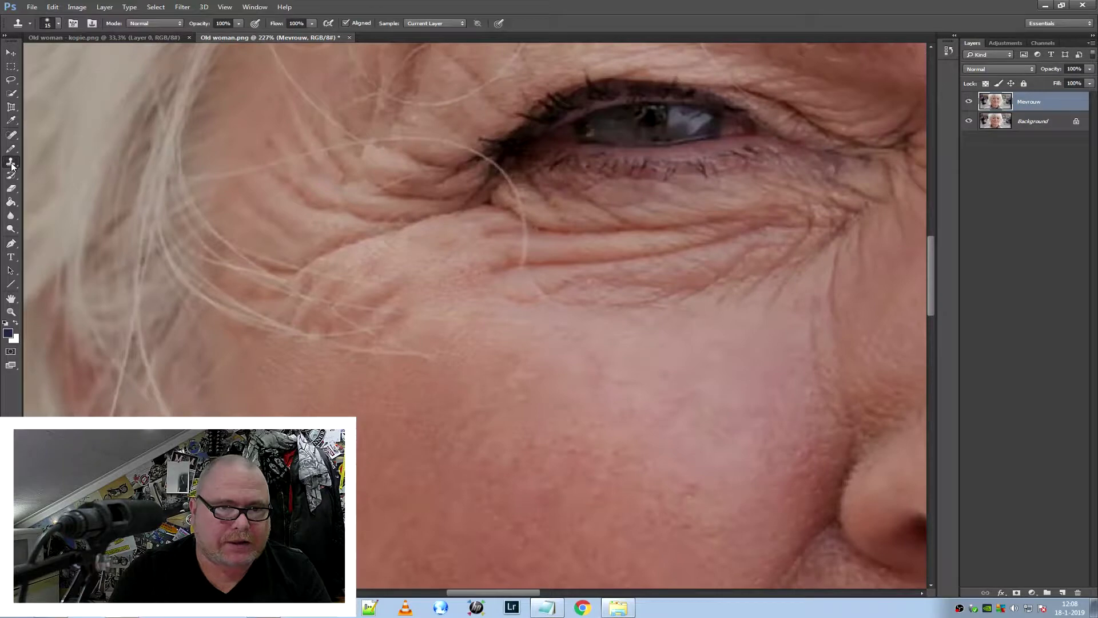
Clone clean skin with the Clone Stamp over the creases below the left eye's outer corner
left_click(63, 160)
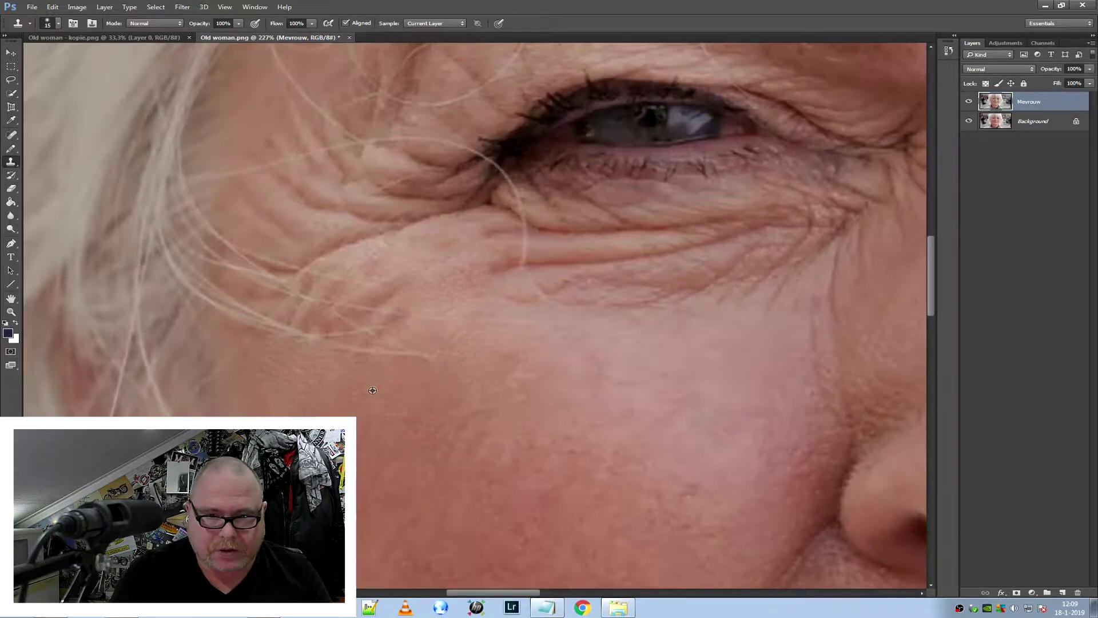
left_click(394, 327)
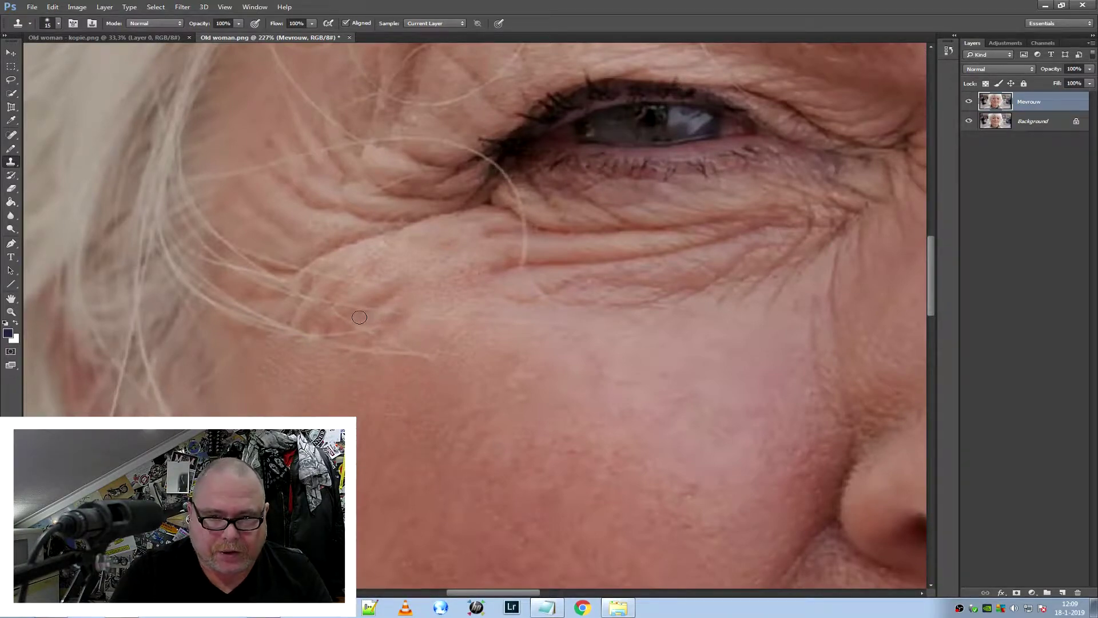
mouse_move(366, 317)
left_mouse_down()
mouse_move(380, 317)
mouse_move(385, 339)
left_mouse_up()
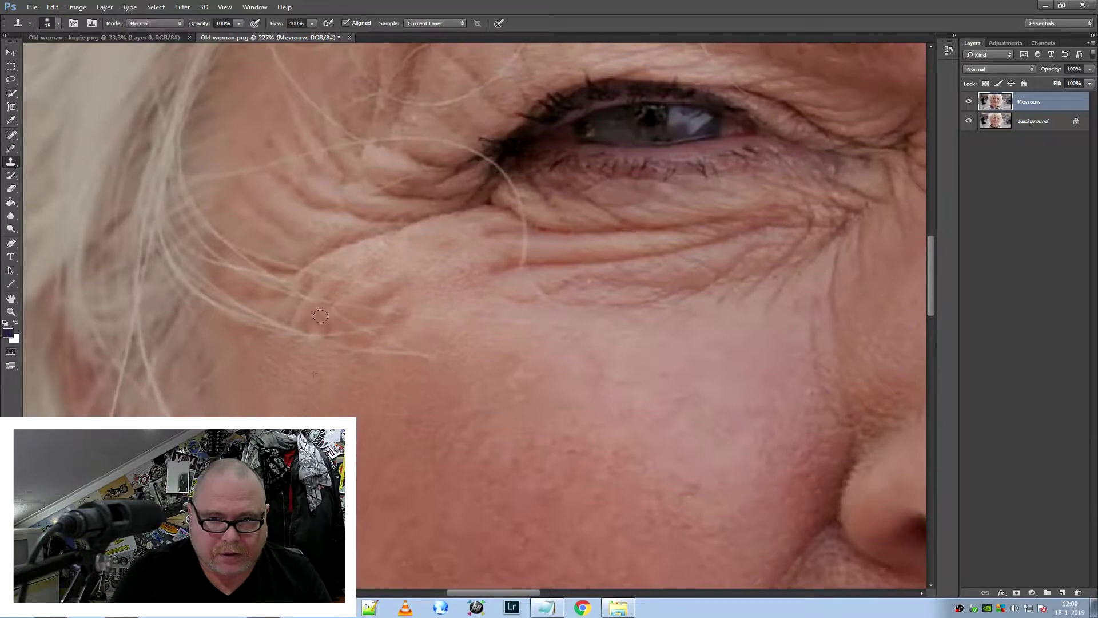
left_click_drag(301, 322, 331, 326)
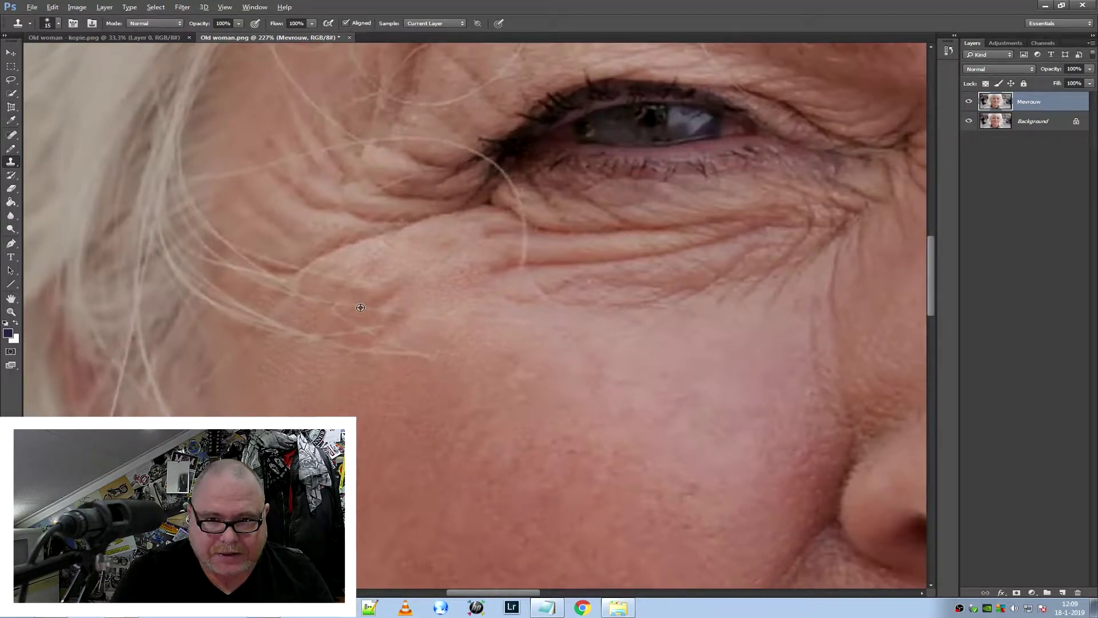
left_click(360, 307, "alt")
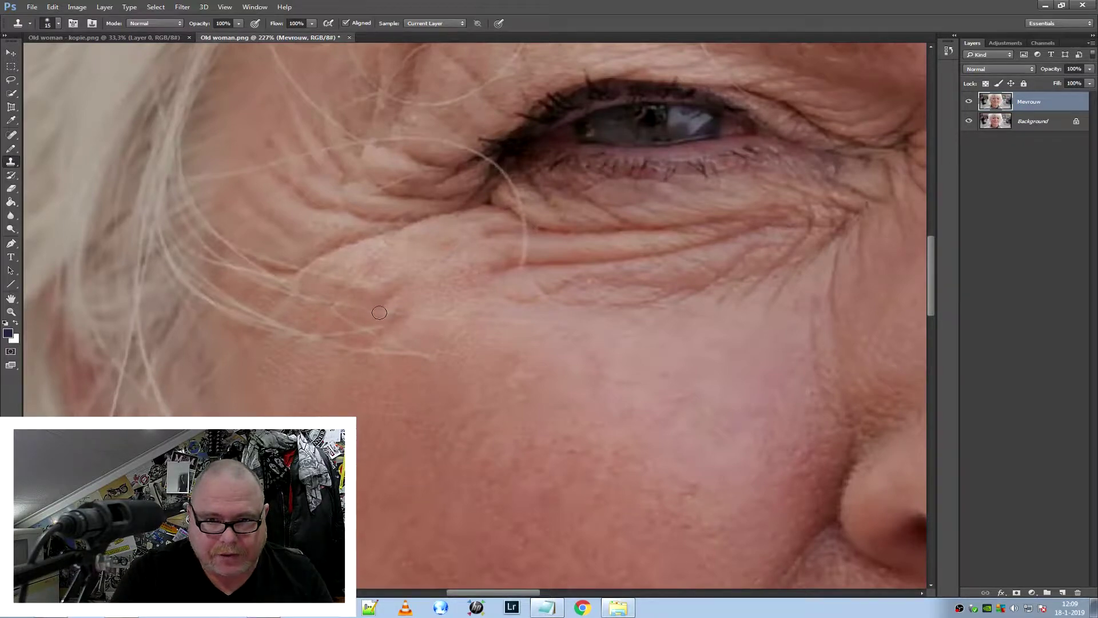
left_click_drag(381, 309, 389, 312)
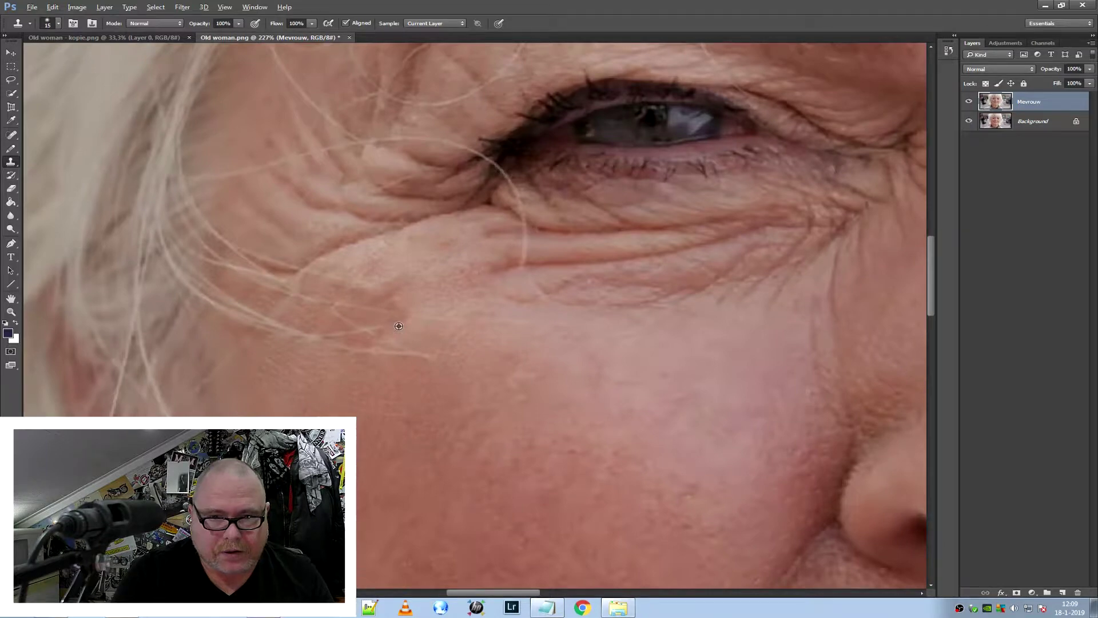
scroll(399, 326, "down", 3)
scroll(469, 342, "down", 2)
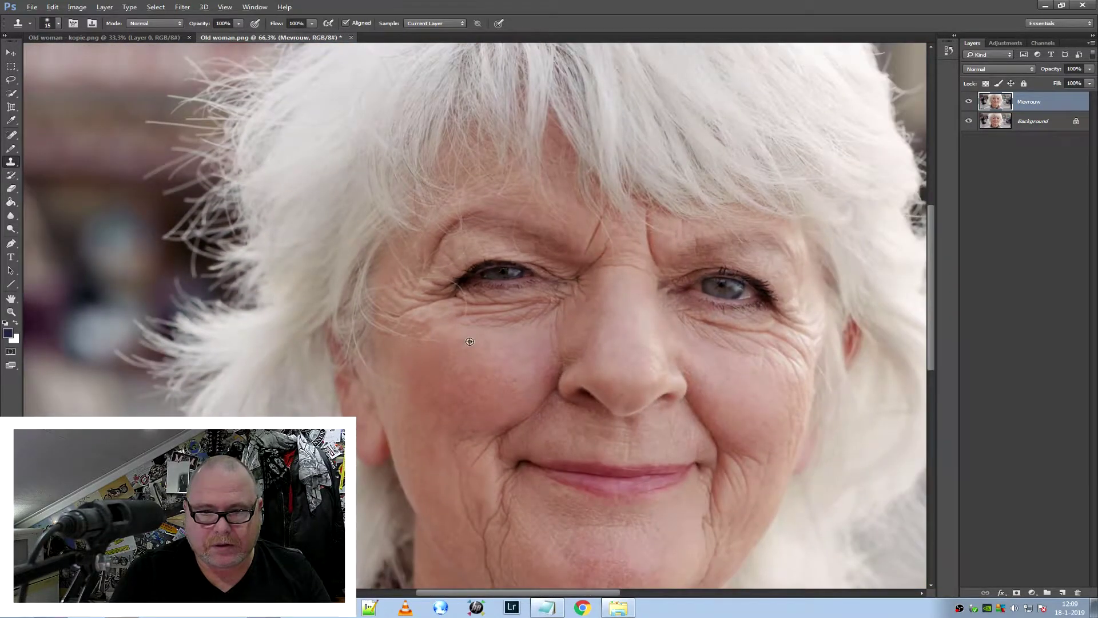
Hide and reshow the Mevrouw layer to compare with the original, then zoom into the eye
scroll(470, 342, "down", 1)
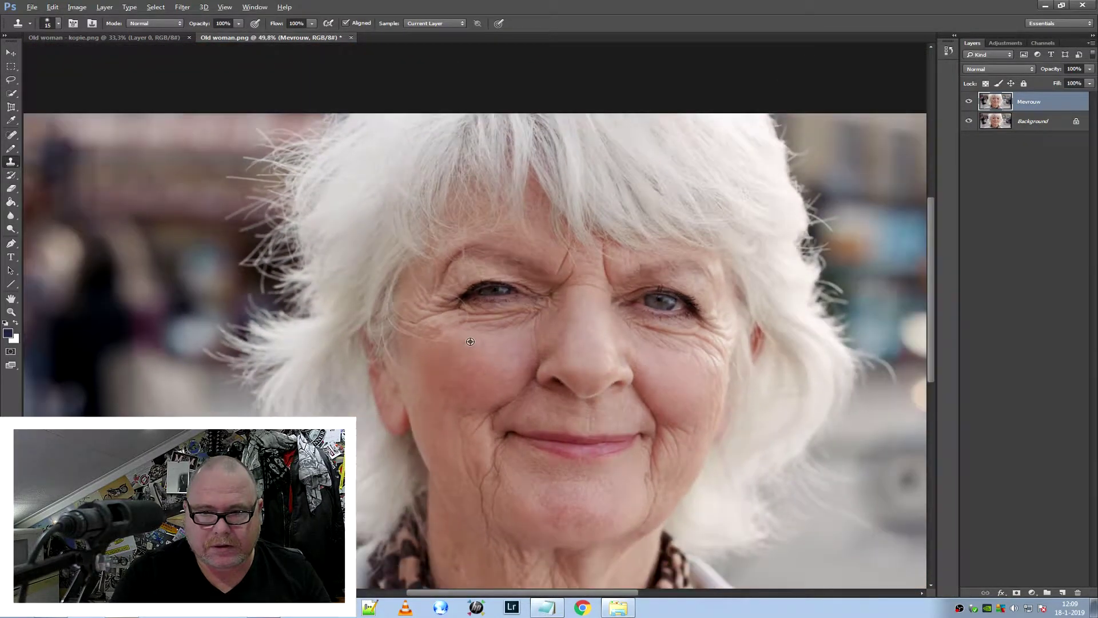
left_click(969, 103)
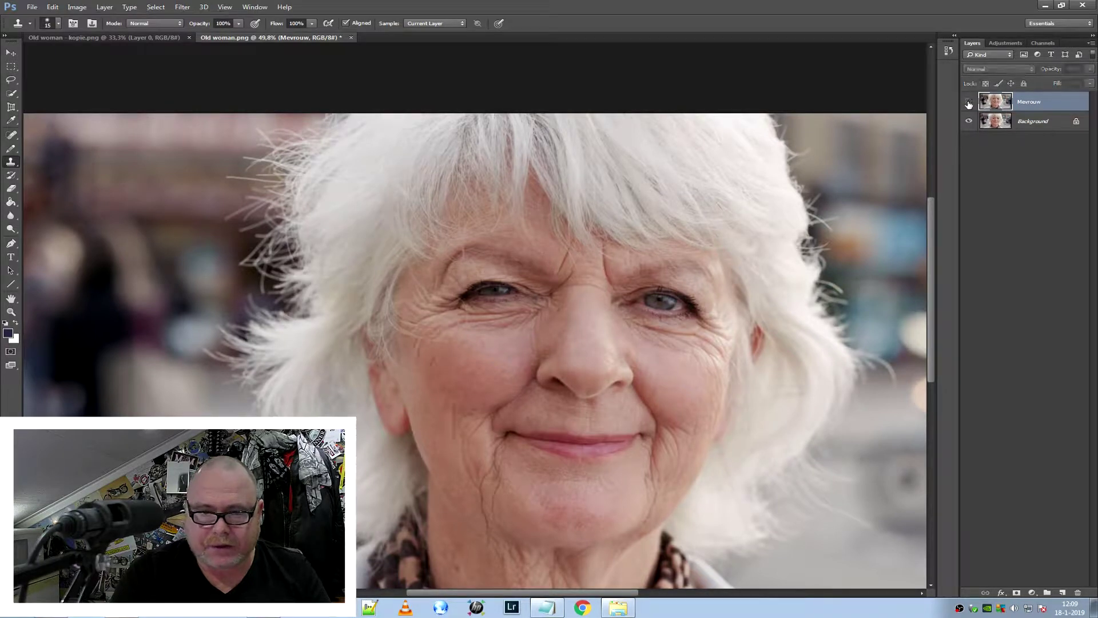
left_click(968, 103)
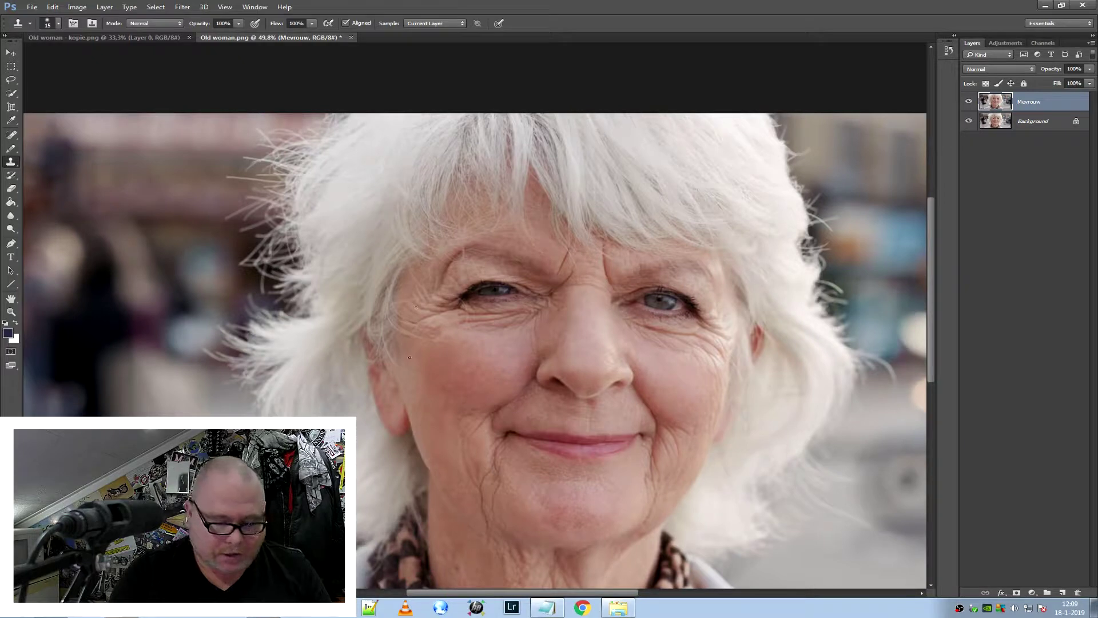
scroll(454, 346, "up", 3)
scroll(454, 345, "up", 2)
key("alt")
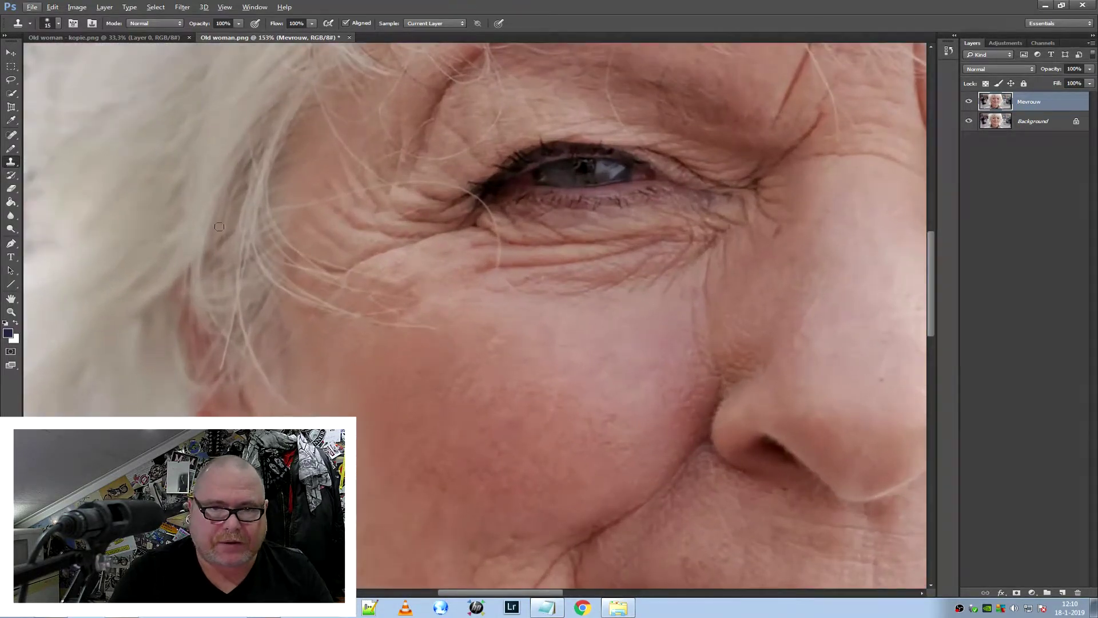
scroll(296, 197, "up", 2)
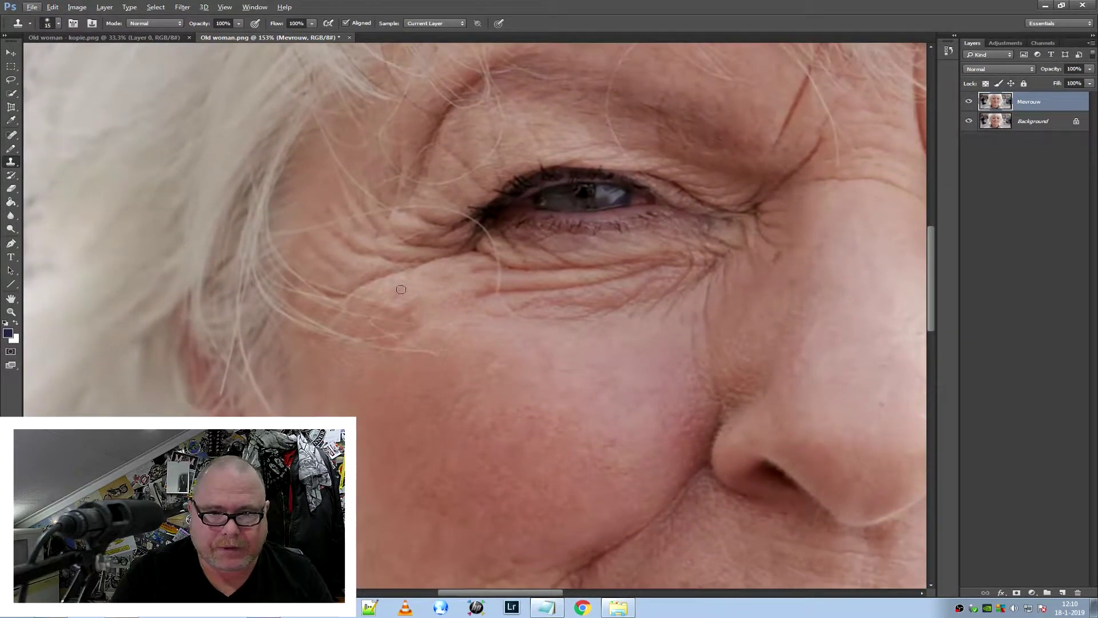
key("alt")
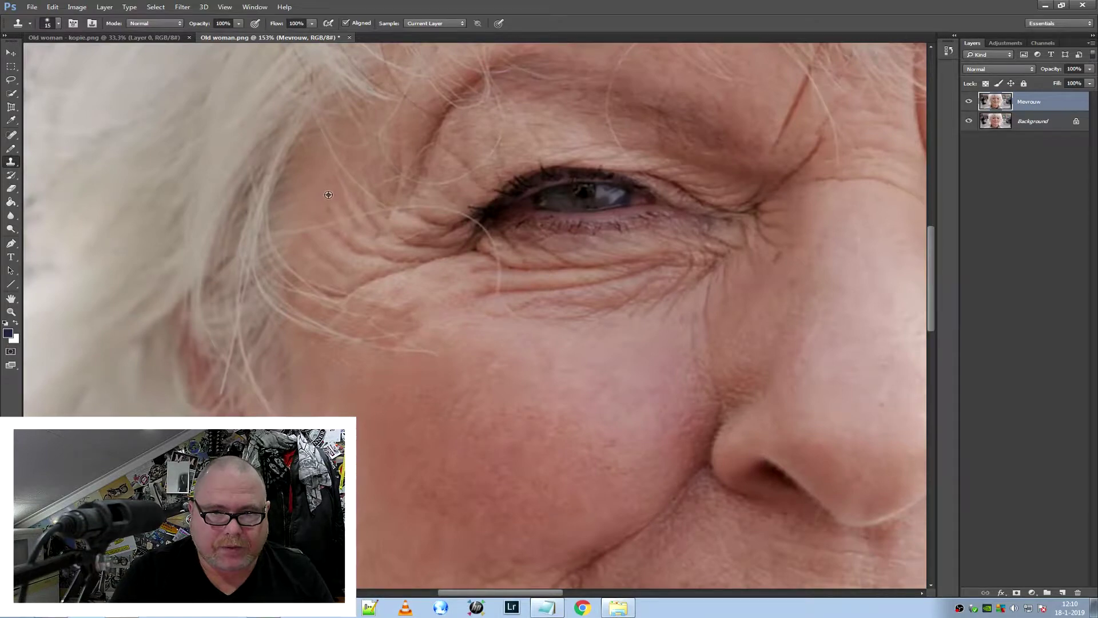
left_click(12, 136)
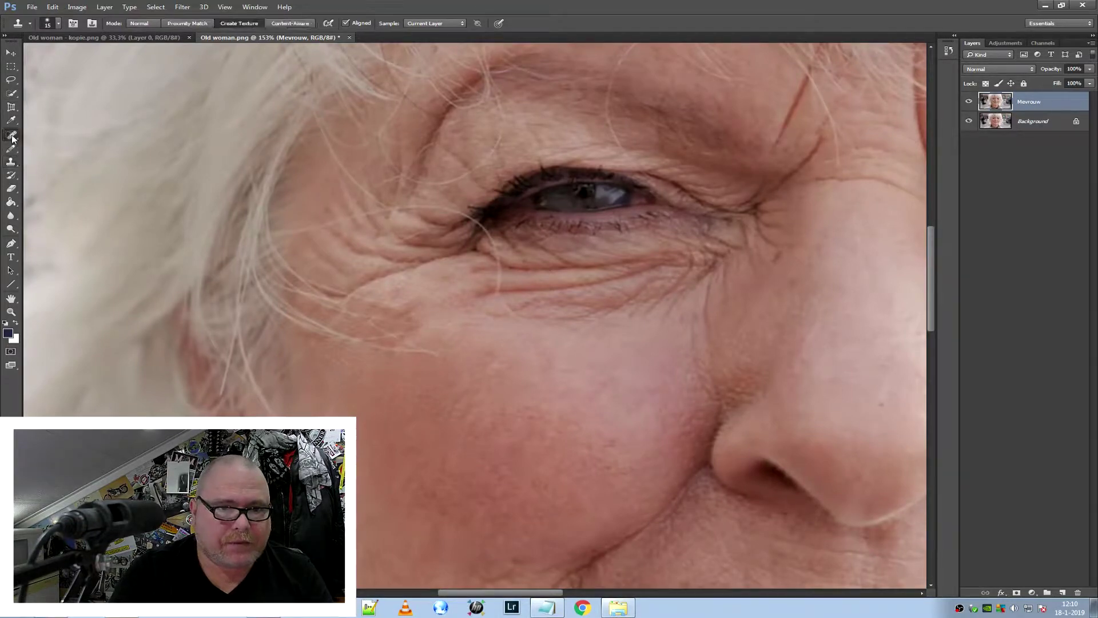
Heal the crow's-feet and under-eye wrinkles around the left eye with the Spot Healing Brush
right_click(12, 137)
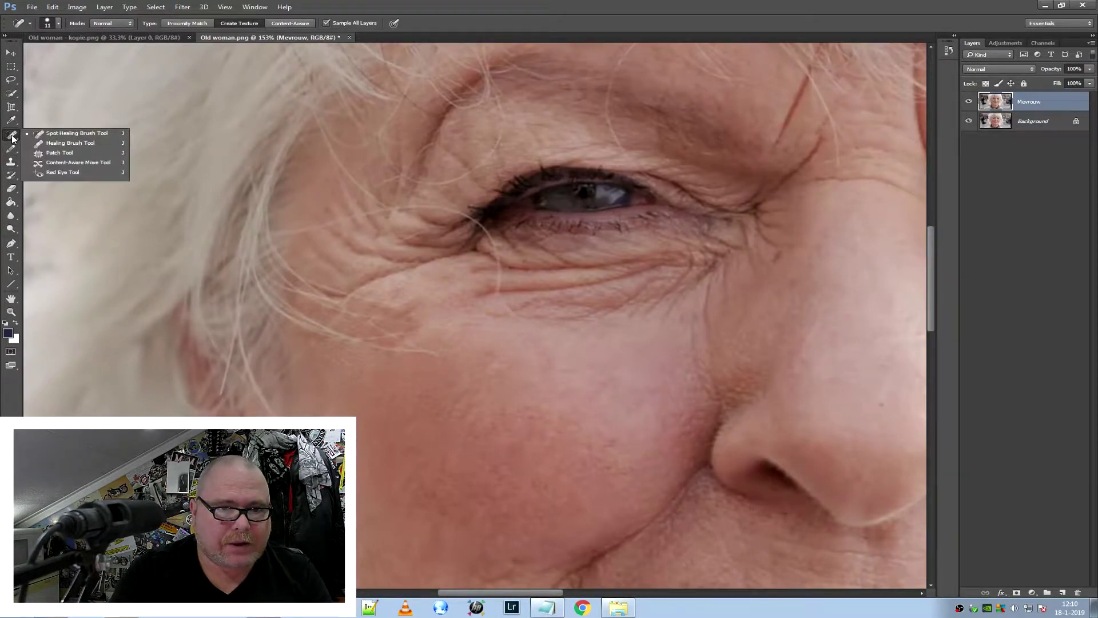
left_click(85, 134)
mouse_move(322, 207)
left_mouse_down()
mouse_move(331, 213)
mouse_move(318, 216)
left_mouse_up()
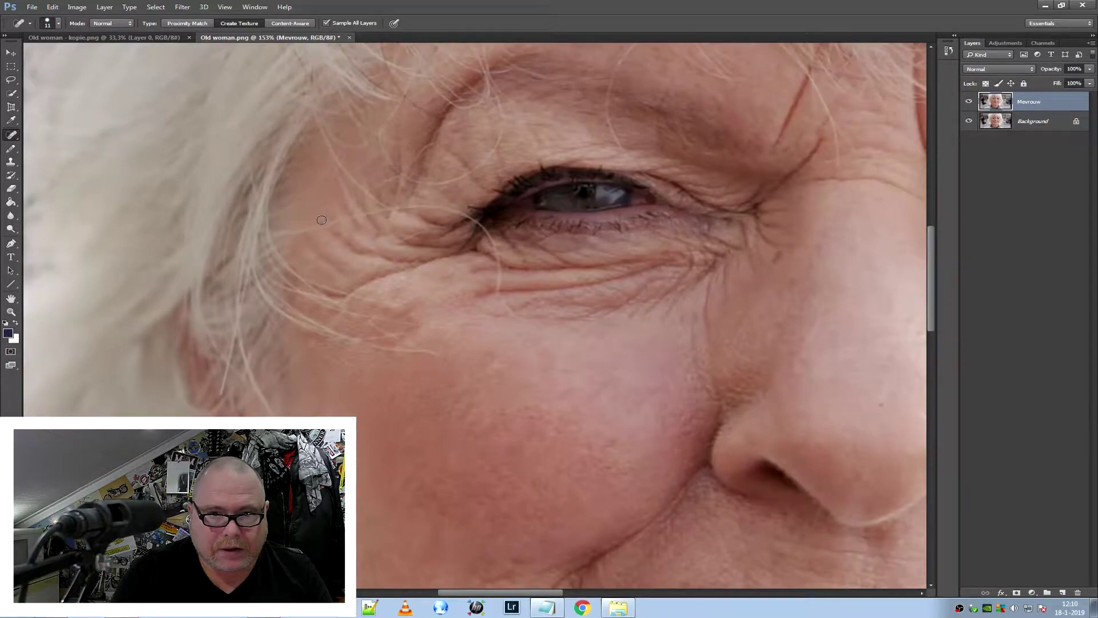
left_click_drag(337, 235, 422, 260)
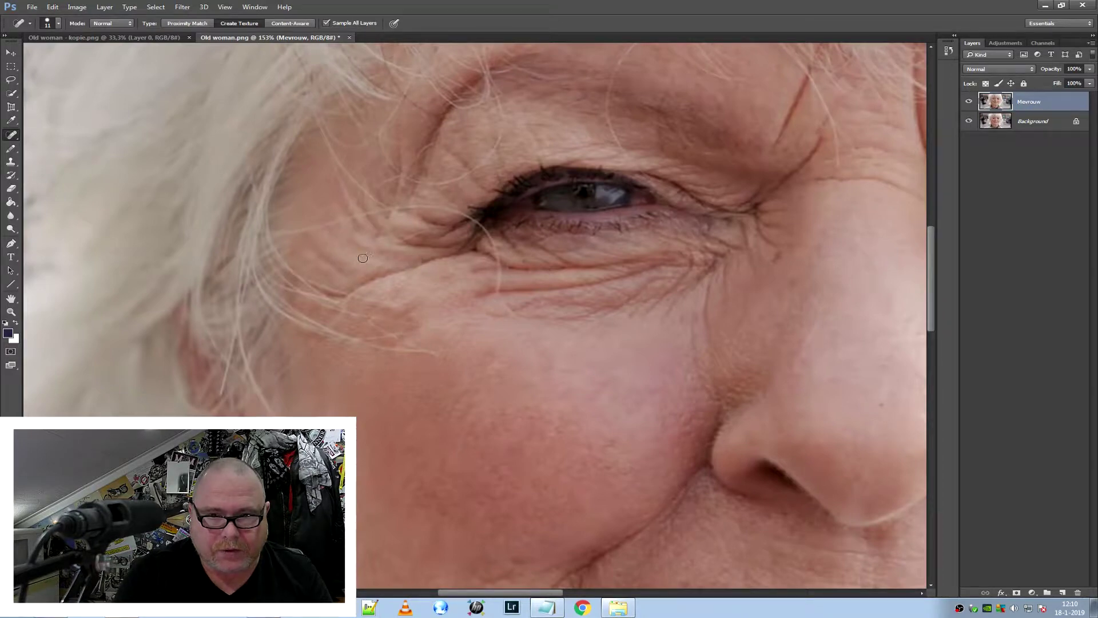
left_click_drag(356, 244, 416, 261)
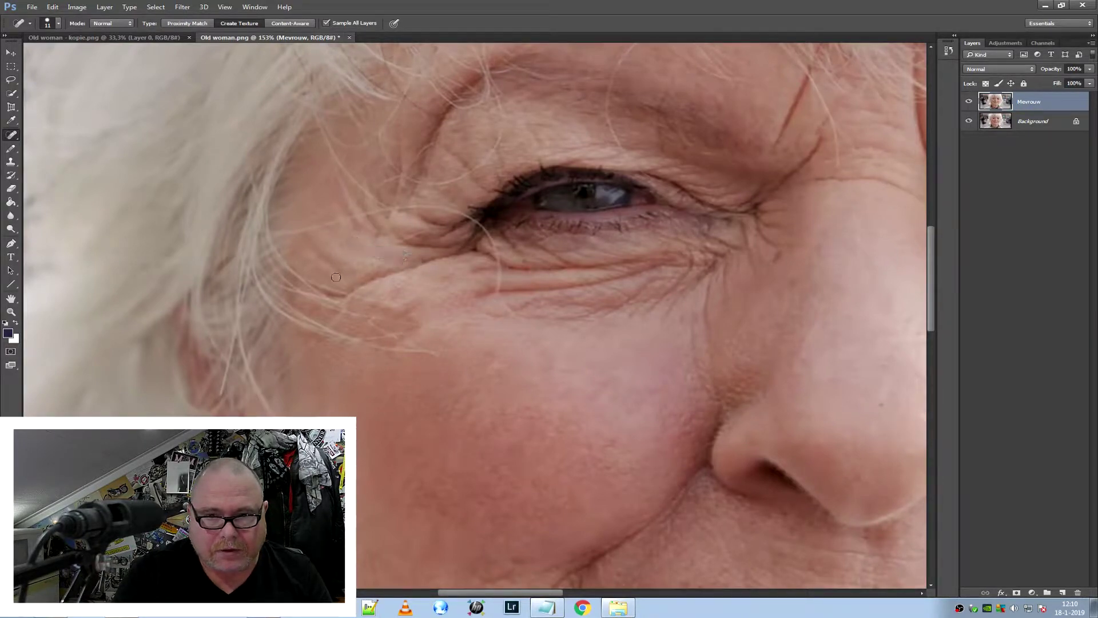
left_click_drag(316, 250, 365, 278)
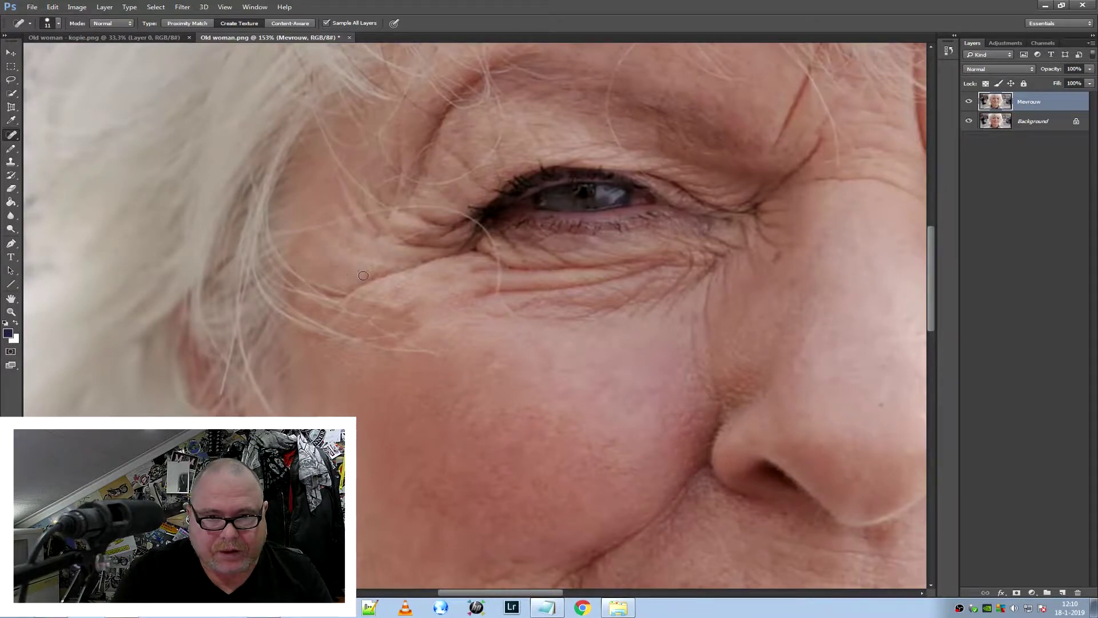
left_click_drag(353, 289, 433, 258)
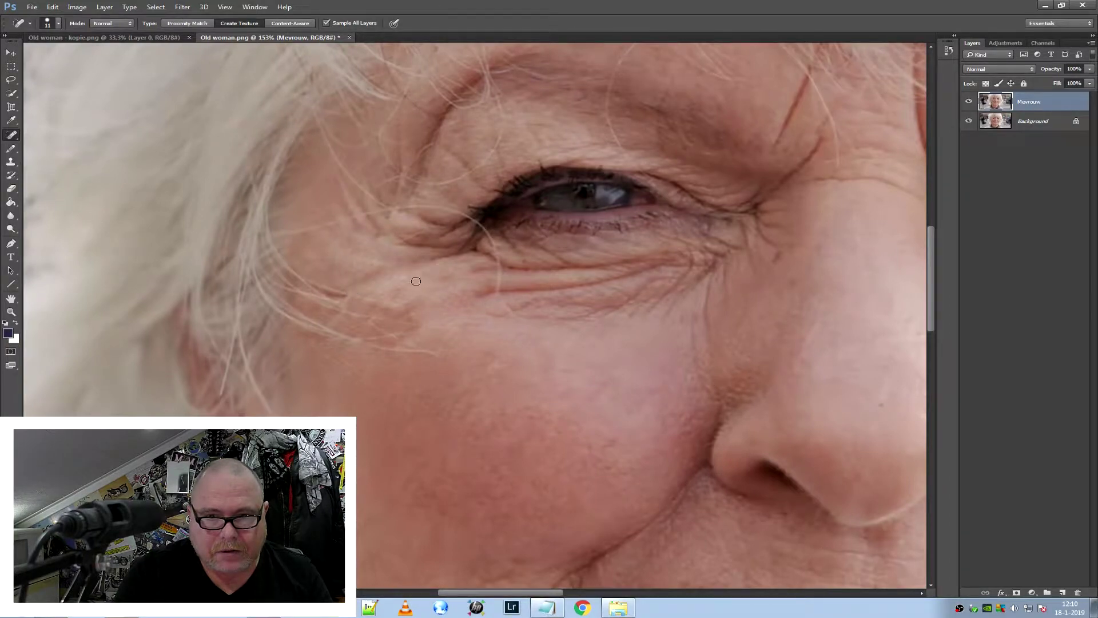
left_click_drag(354, 280, 412, 262)
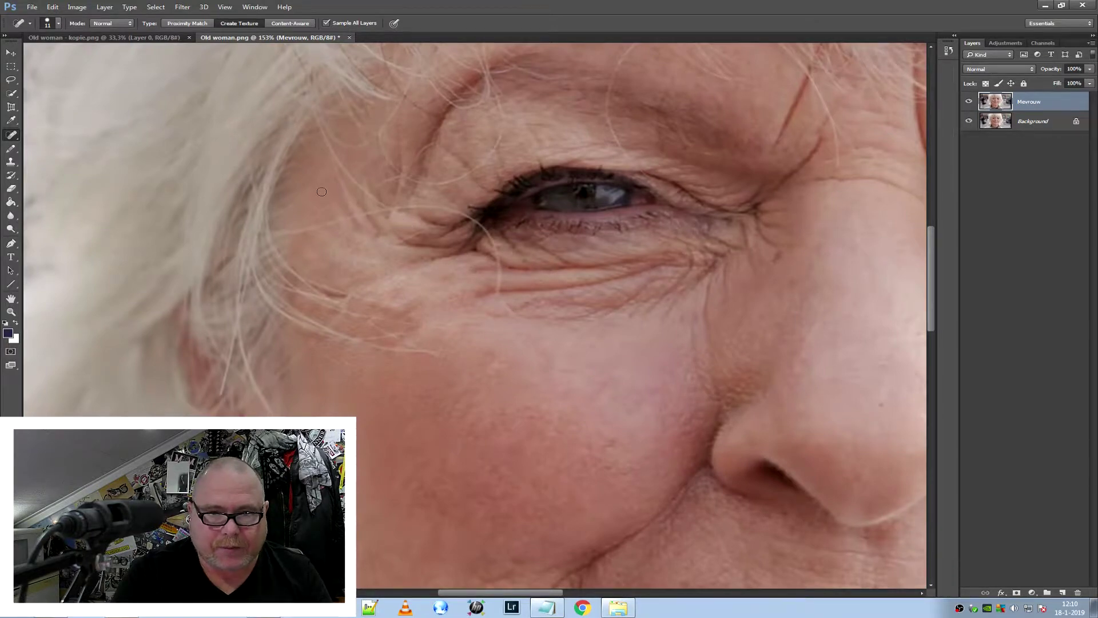
mouse_move(351, 212)
left_mouse_down()
mouse_move(364, 208)
mouse_move(377, 229)
mouse_move(355, 224)
left_mouse_up()
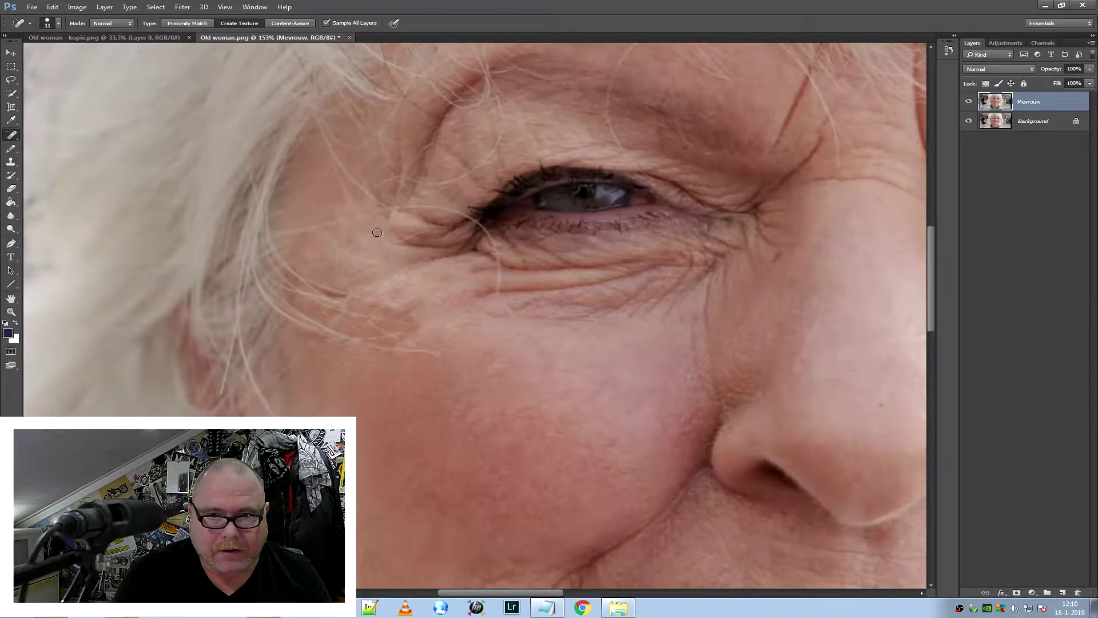
Zoom out from 153% to about 38% so the whole portrait fits the window
scroll(366, 325, "down", 5)
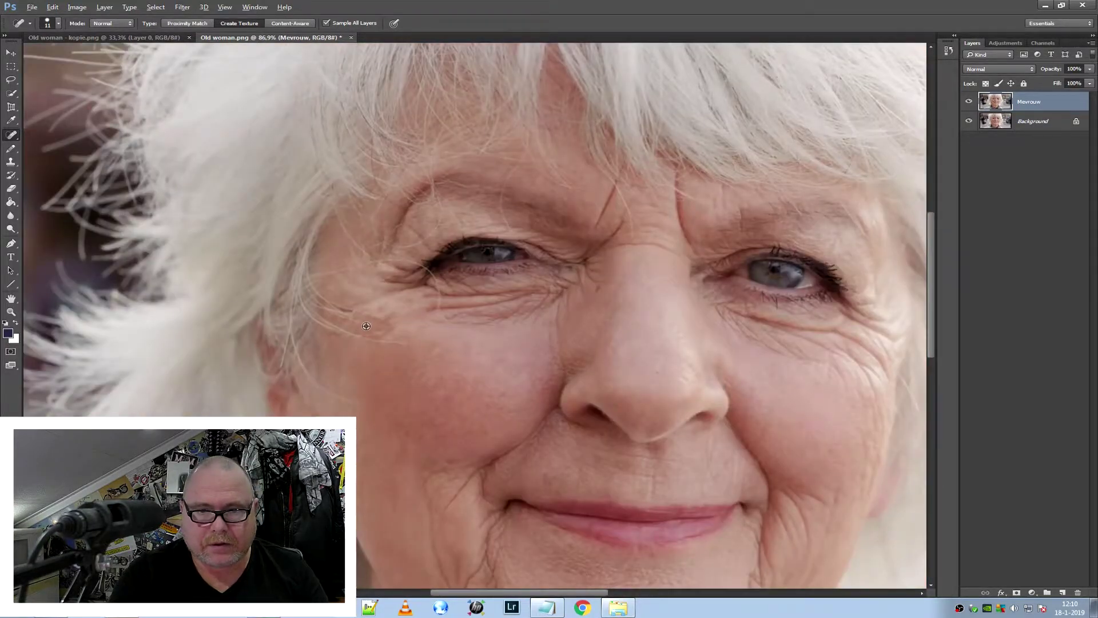
scroll(366, 326, "down", 2)
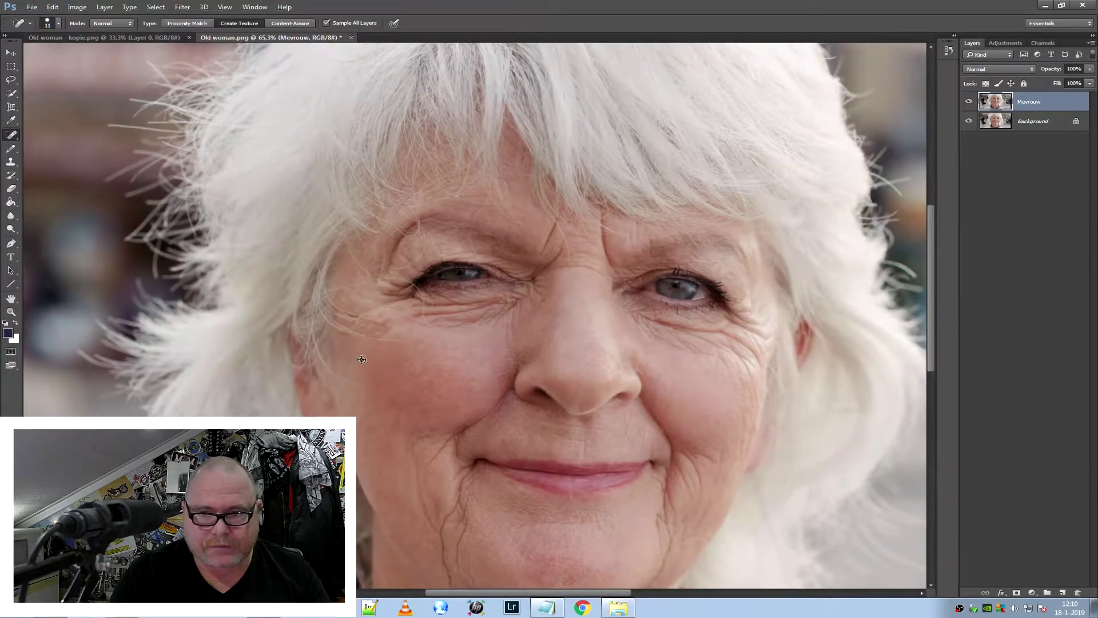
scroll(362, 359, "down", 5)
scroll(416, 429, "up", 4)
scroll(415, 429, "up", 4)
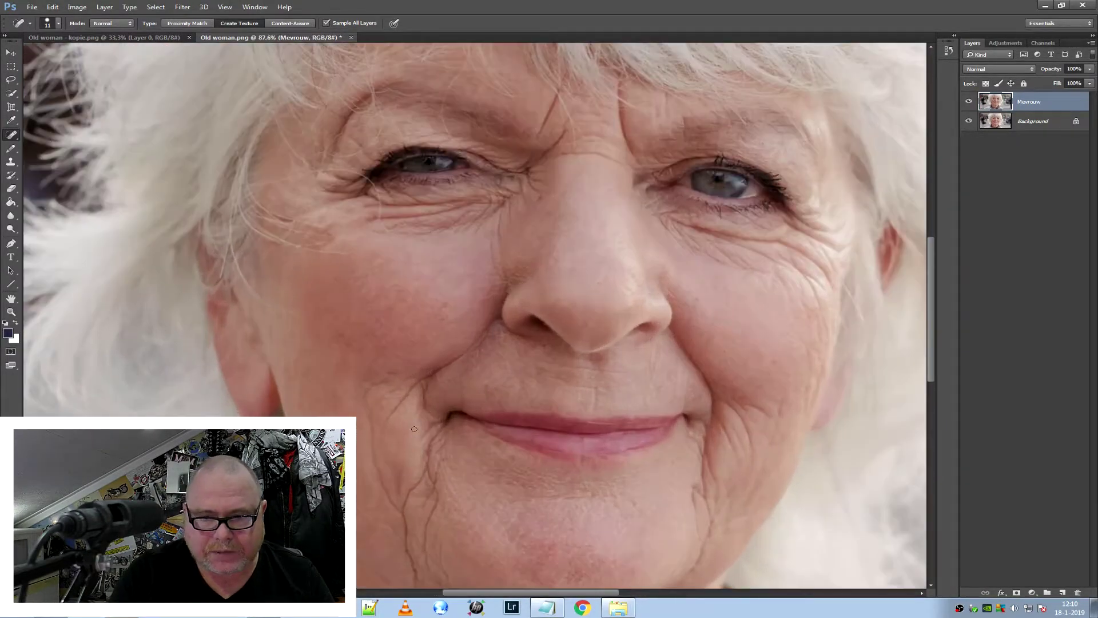
scroll(373, 456, "down", 2)
scroll(376, 452, "down", 1)
scroll(380, 447, "down", 2)
scroll(383, 444, "down", 1)
scroll(383, 444, "down", 3)
scroll(383, 445, "up", 2)
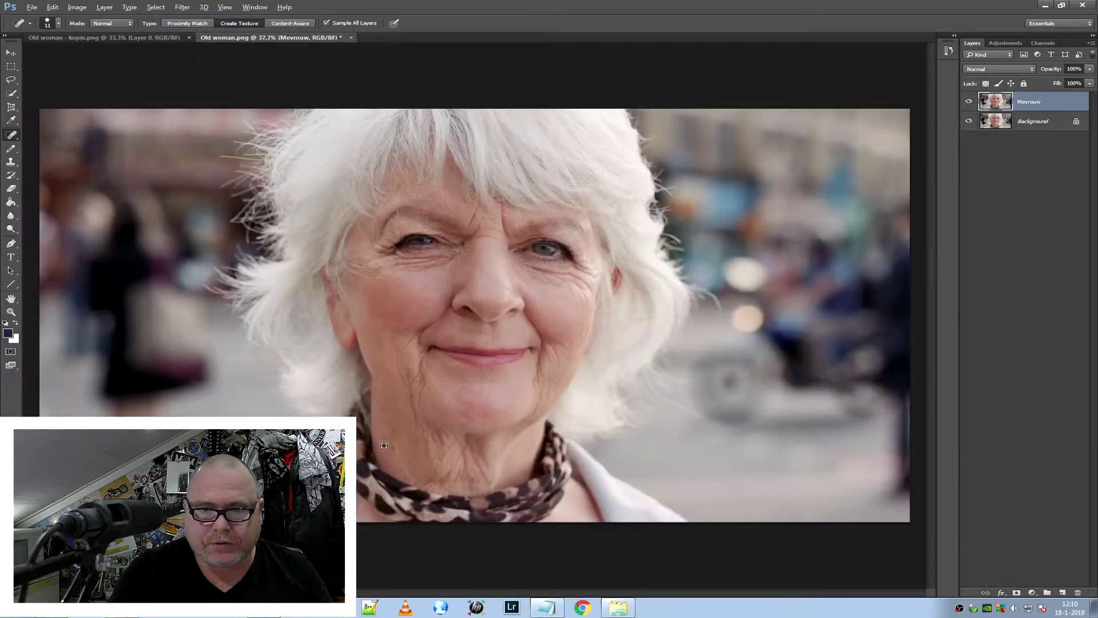
scroll(383, 445, "up", 1)
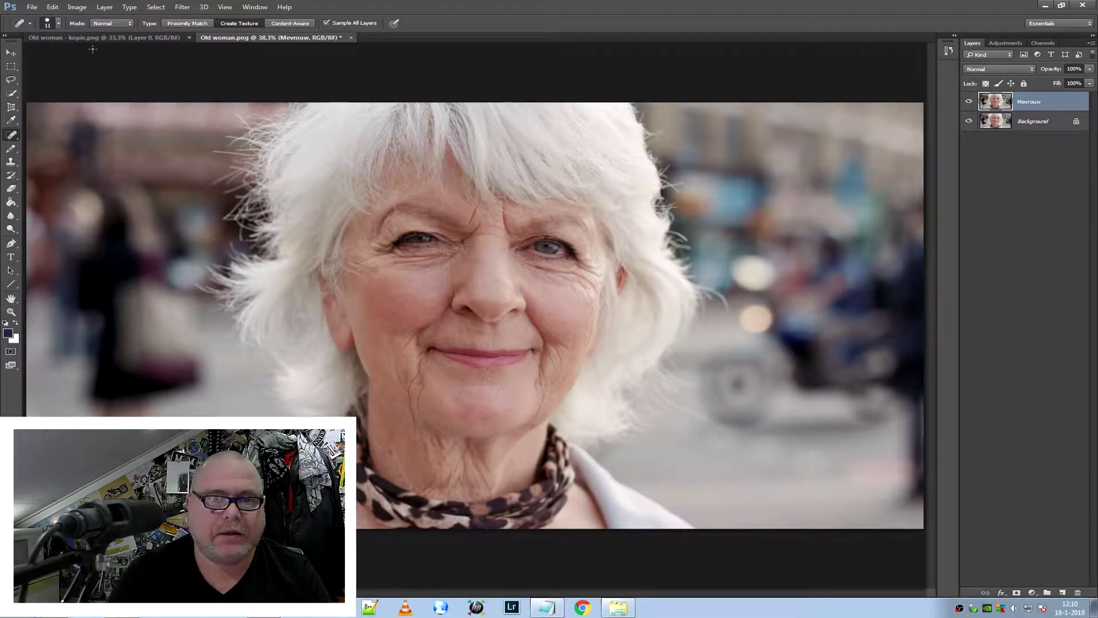
Select the Quick Selection Tool with a 93 px brush
left_click(12, 93)
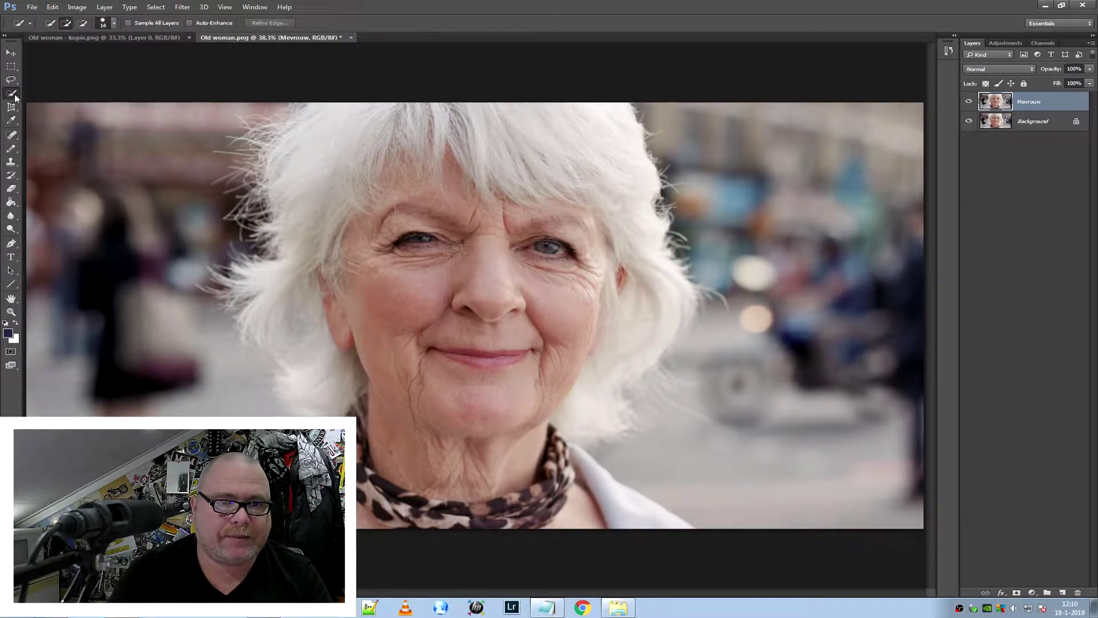
right_click(14, 96)
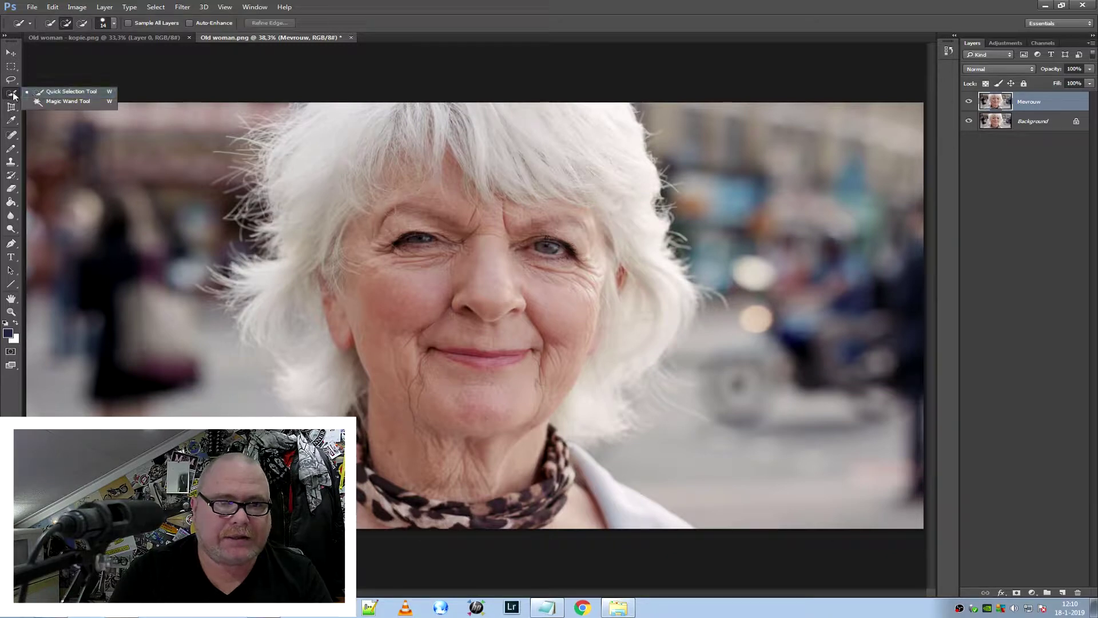
left_click(93, 93)
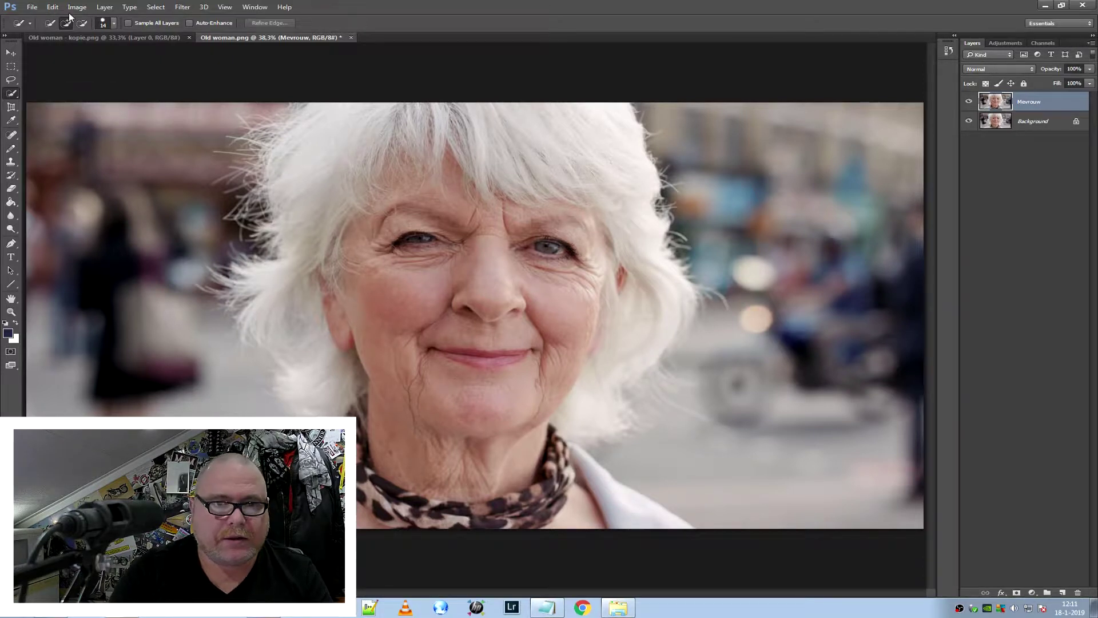
left_click(113, 25)
left_click(102, 53)
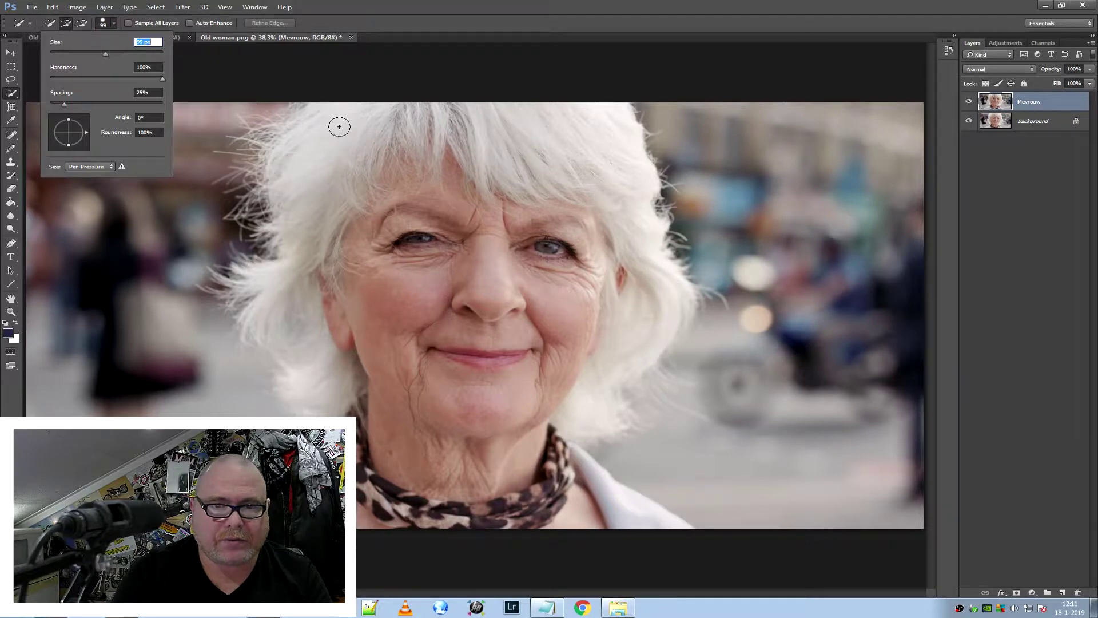
Paint a selection over the hair, subtracting the face with Alt
mouse_move(346, 122)
left_mouse_down()
mouse_move(372, 105)
mouse_move(309, 130)
mouse_move(294, 172)
mouse_move(302, 245)
mouse_move(269, 309)
mouse_move(318, 377)
mouse_move(324, 394)
mouse_move(307, 404)
mouse_move(338, 393)
left_mouse_up()
key("alt")
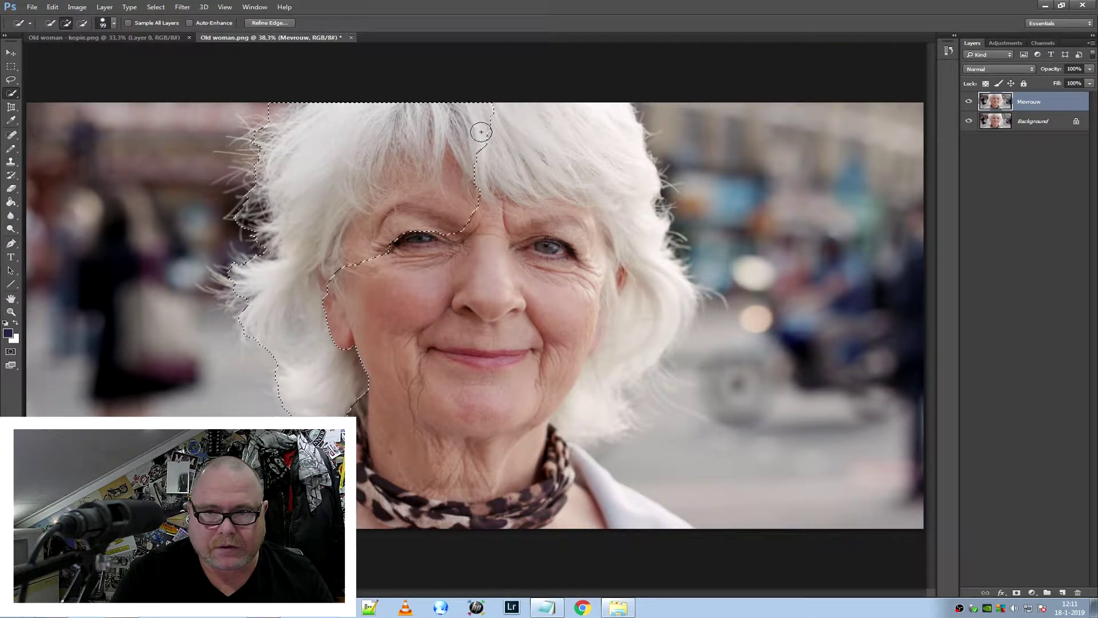
mouse_move(493, 122)
left_mouse_down()
mouse_move(596, 160)
mouse_move(608, 372)
mouse_move(528, 466)
mouse_move(541, 386)
mouse_move(578, 286)
mouse_move(576, 229)
mouse_move(549, 215)
left_mouse_up()
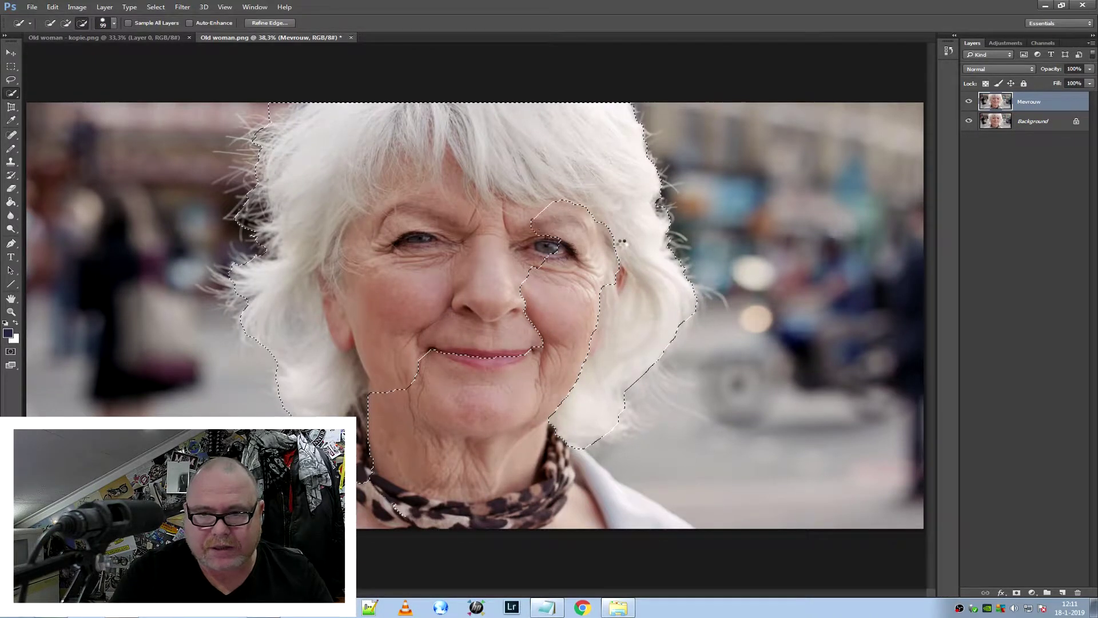
mouse_move(618, 227)
left_mouse_down()
mouse_move(616, 263)
mouse_move(588, 263)
mouse_move(587, 289)
left_mouse_up()
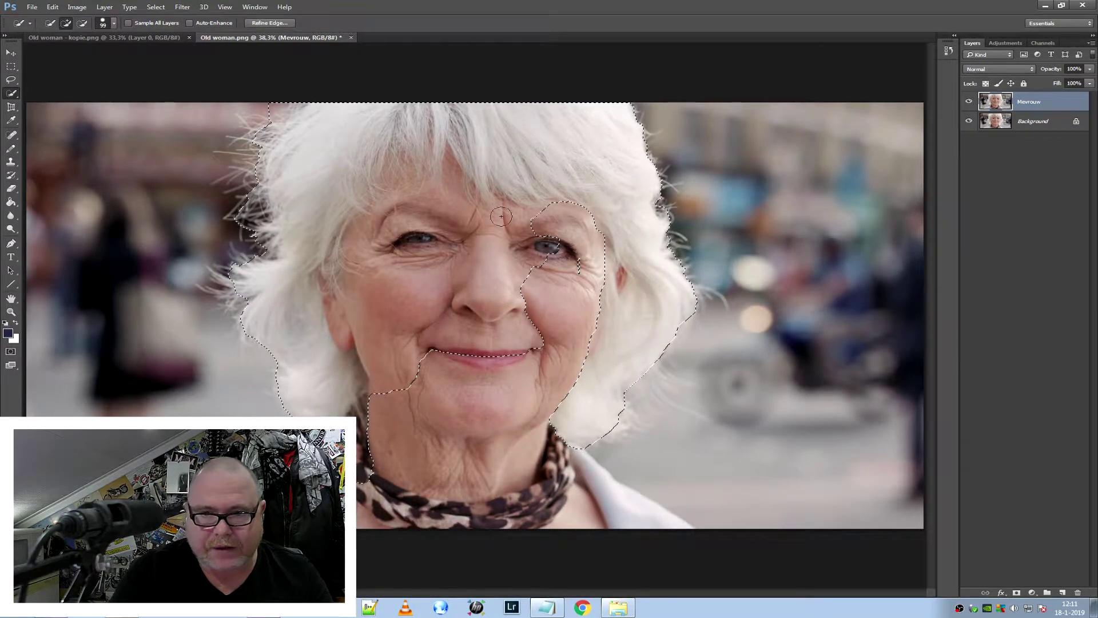
mouse_move(527, 222)
left_mouse_down()
mouse_move(453, 169)
mouse_move(398, 180)
mouse_move(329, 256)
mouse_move(355, 292)
left_mouse_up()
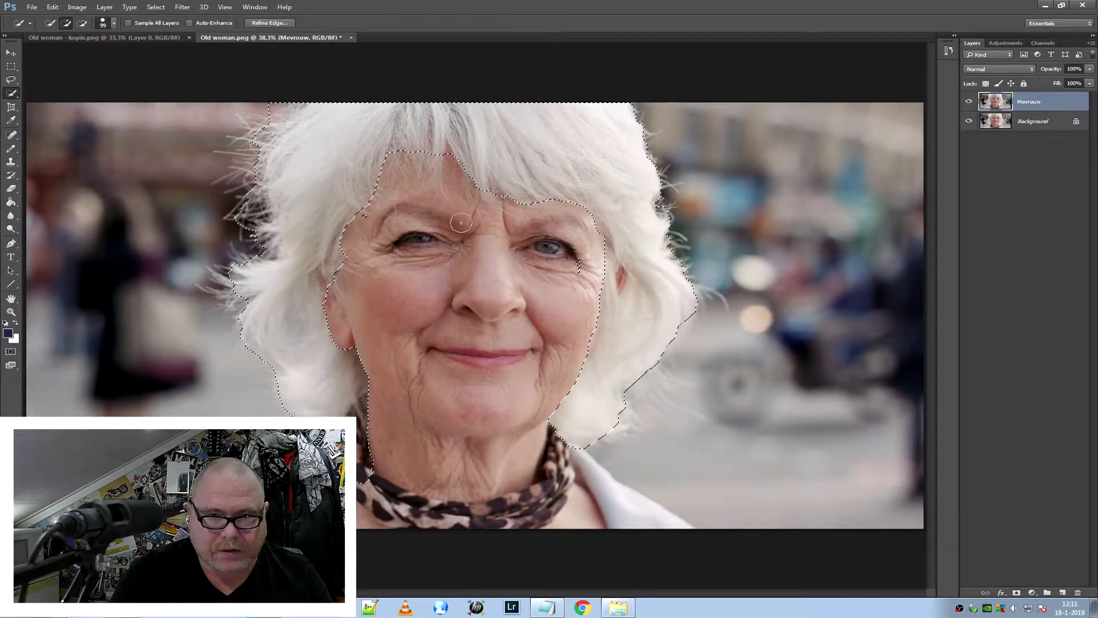
Shrink the brush to 23 px and subtract the left side of the neck from the selection
left_click(114, 23)
left_click_drag(85, 54, 63, 54)
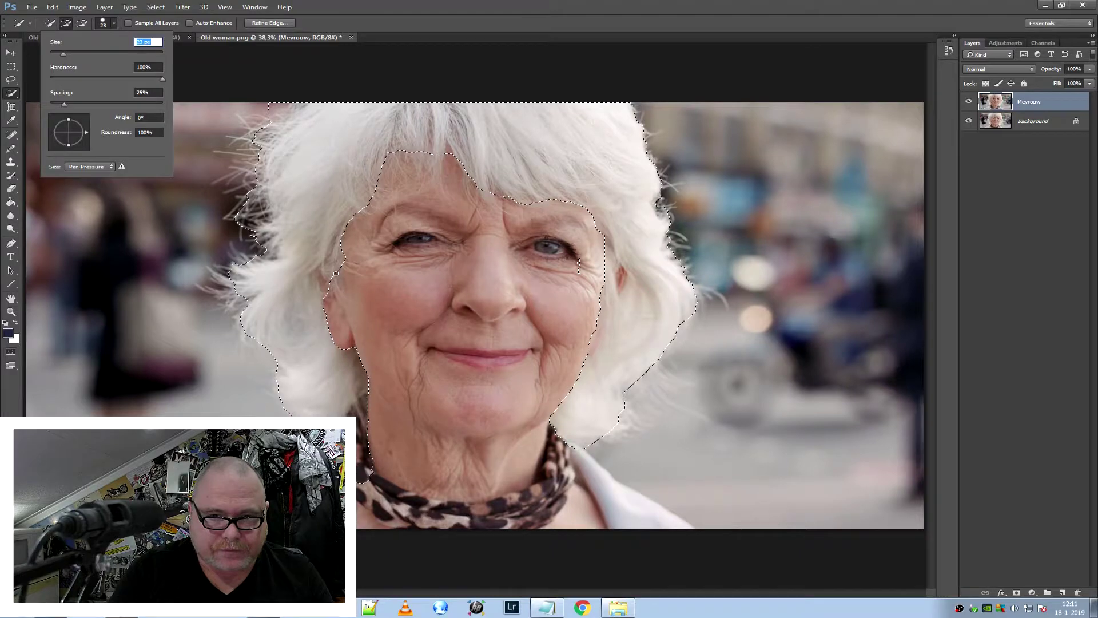
left_click(336, 273)
key("alt")
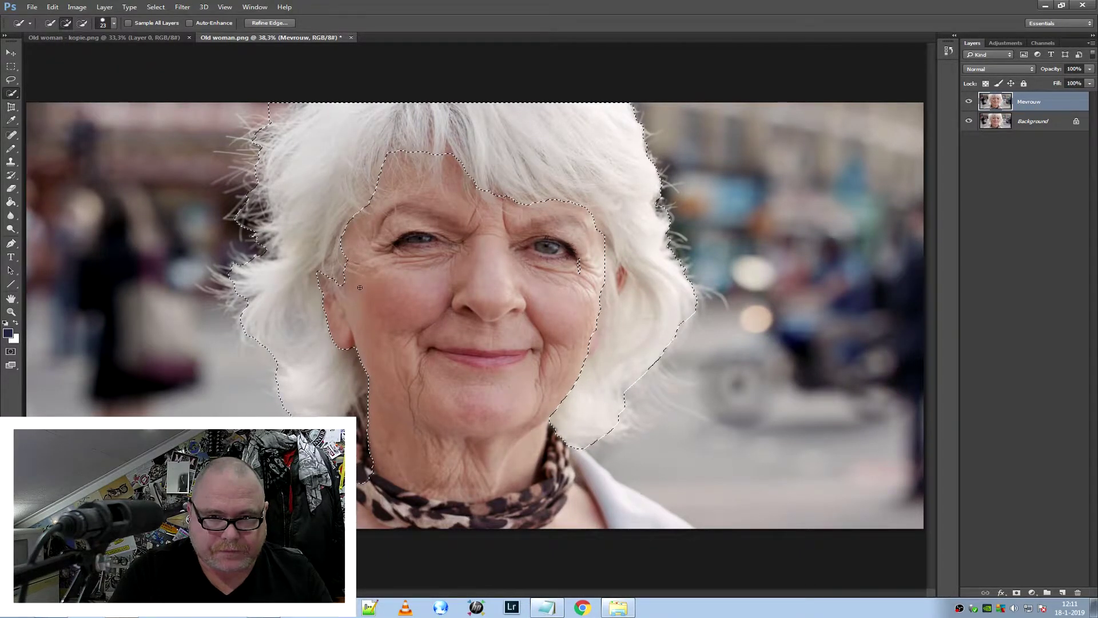
key("alt")
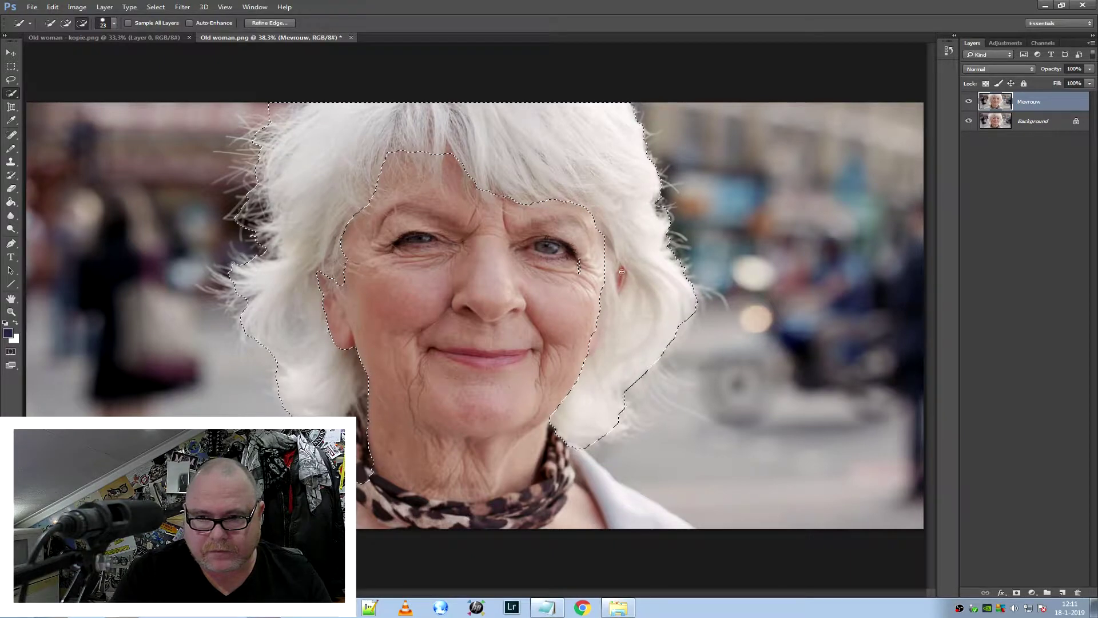
key("alt")
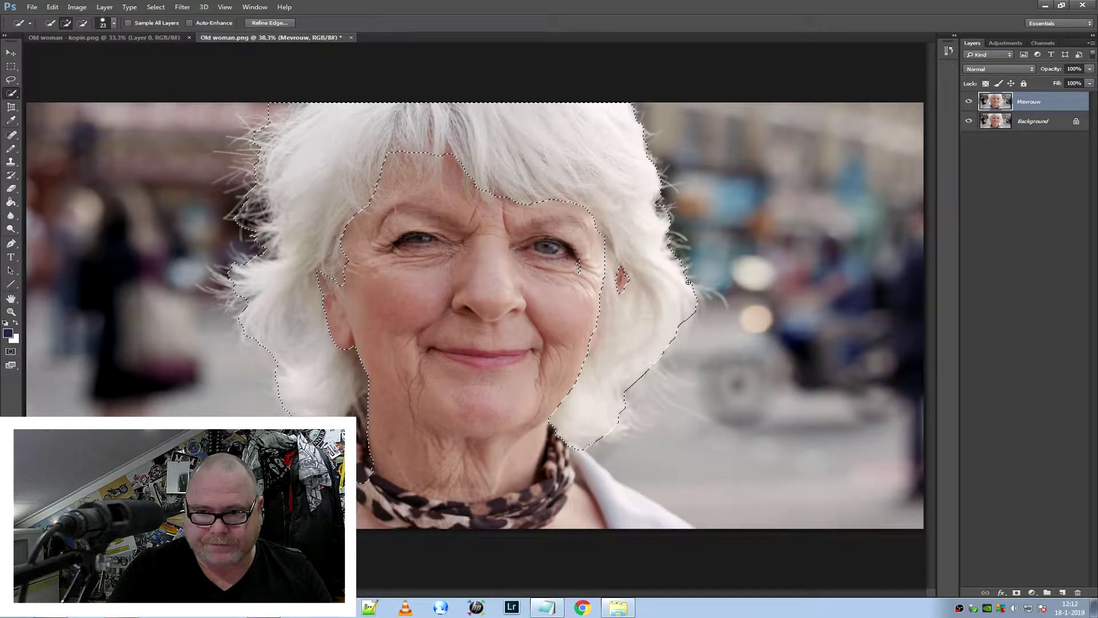
key("alt")
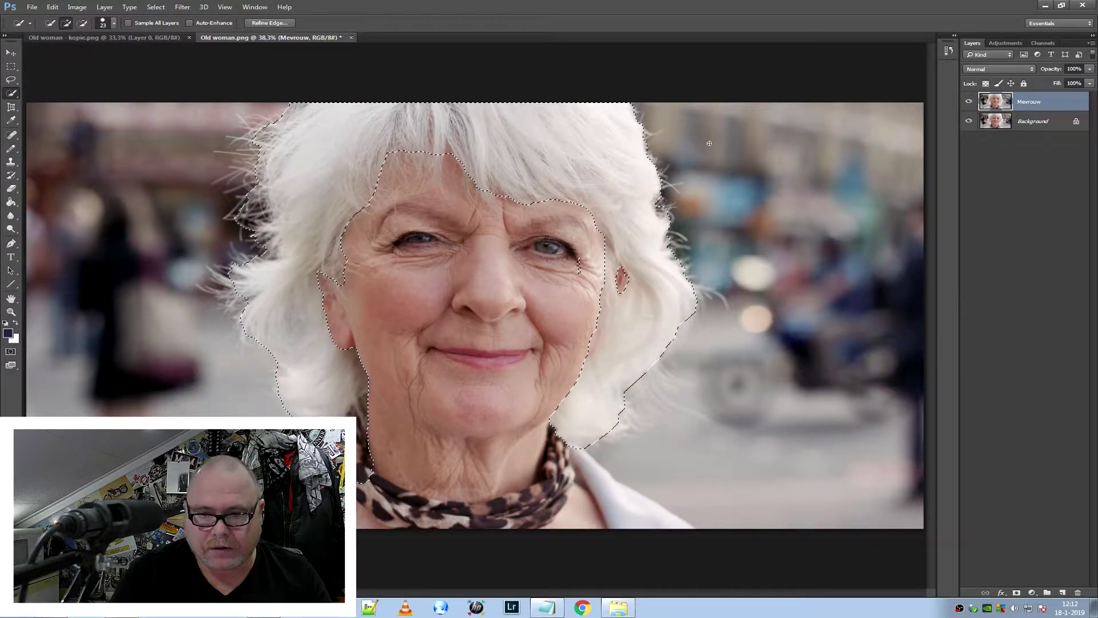
key("alt")
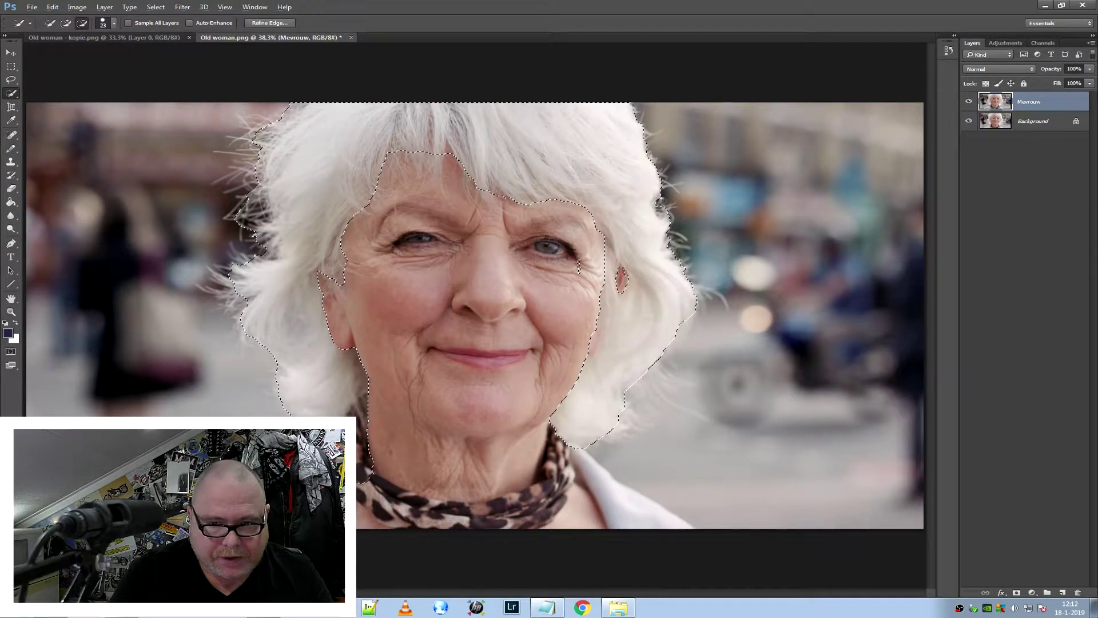
left_click_drag(366, 473, 368, 436)
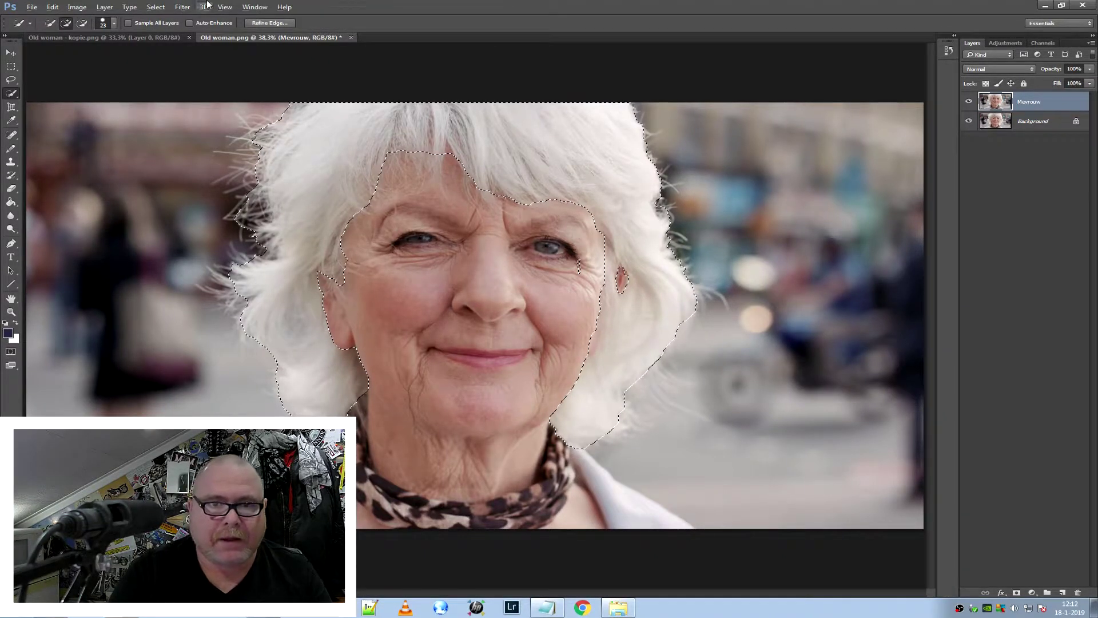
Open Refine Edge for the hair selection and preview it On White
left_click(271, 24)
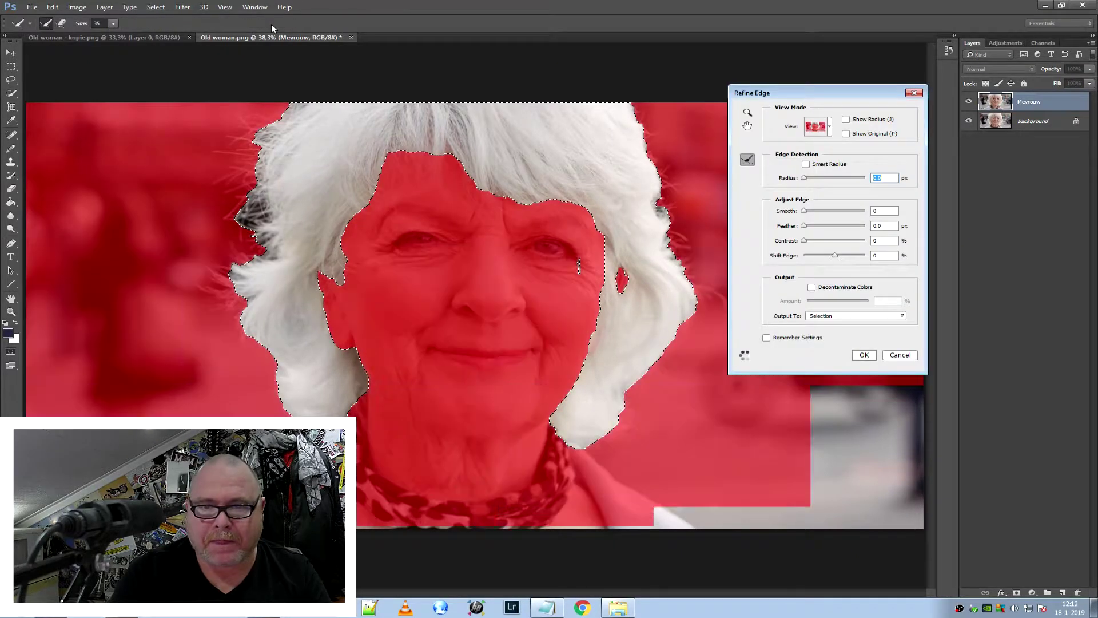
left_click(829, 127)
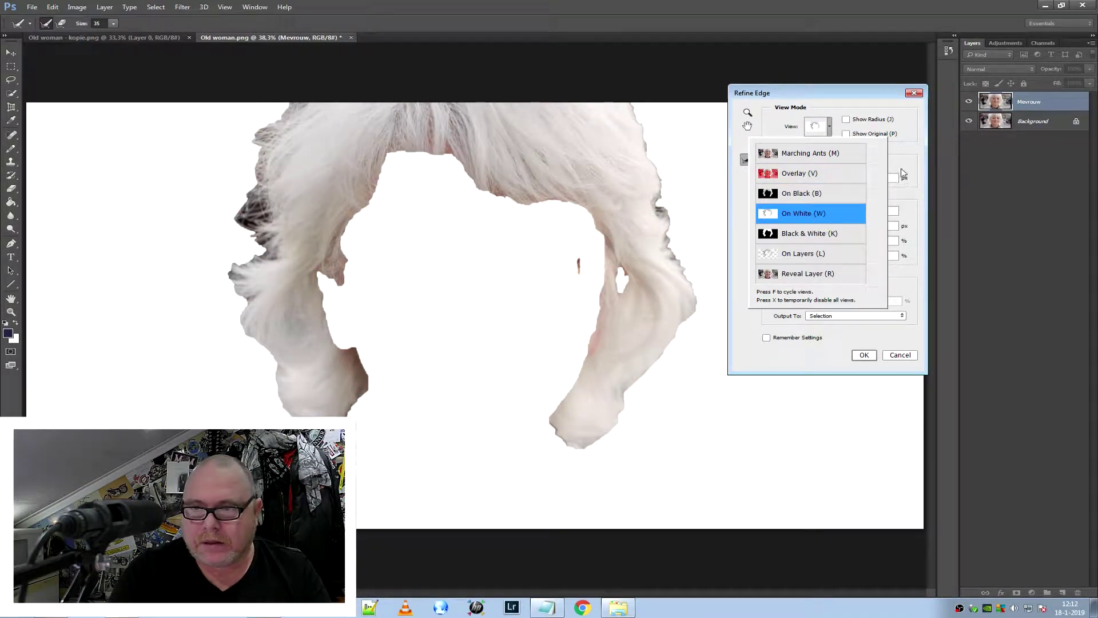
left_click(907, 155)
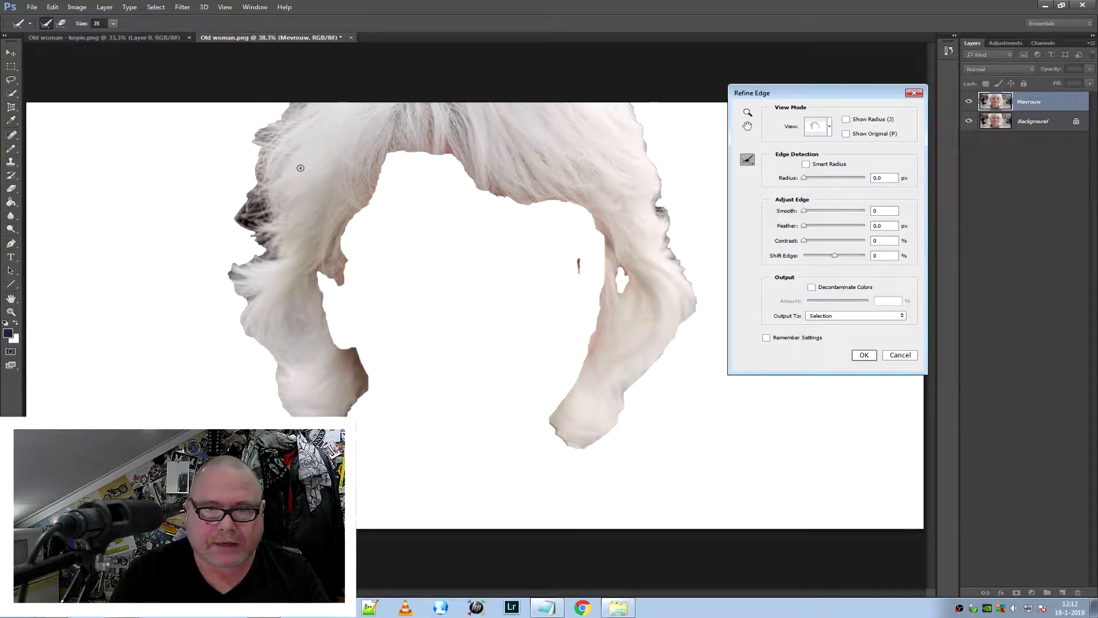
left_click(112, 24)
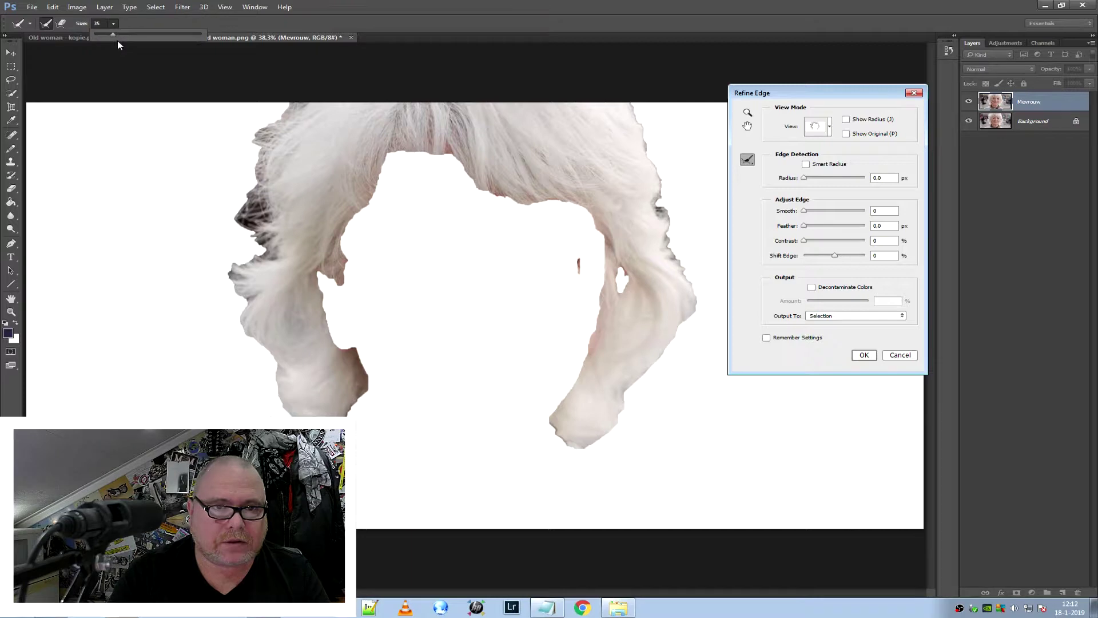
Paint the Refine Radius brush along the outer left and right hair edges
mouse_move(263, 218)
left_mouse_down()
mouse_move(236, 208)
mouse_move(291, 93)
left_mouse_up()
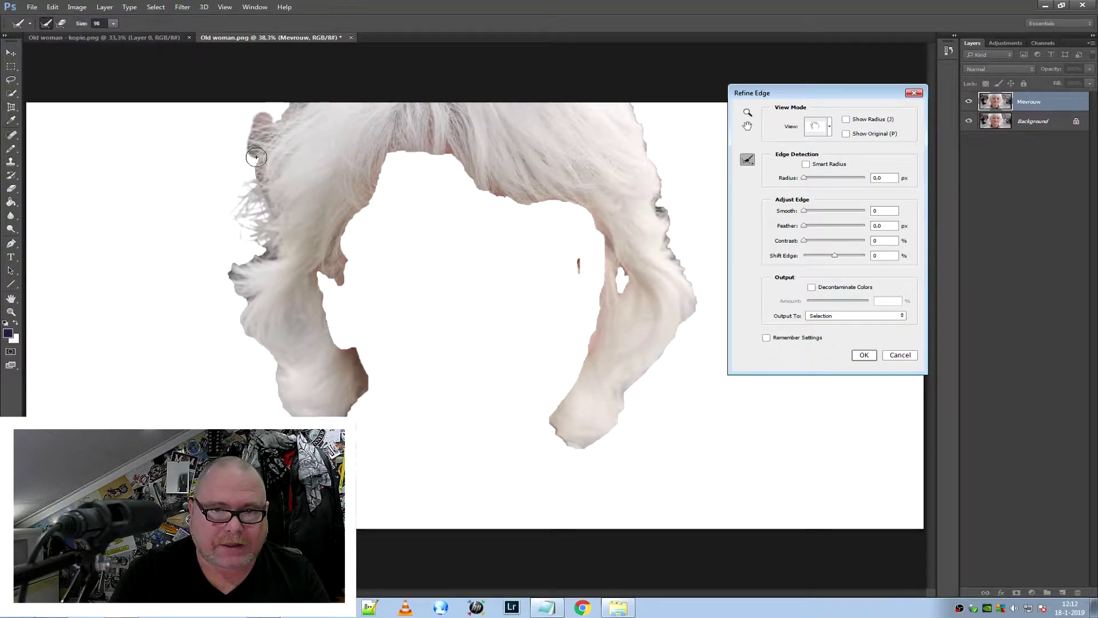
mouse_move(267, 220)
left_mouse_down()
mouse_move(237, 265)
mouse_move(303, 415)
left_mouse_up()
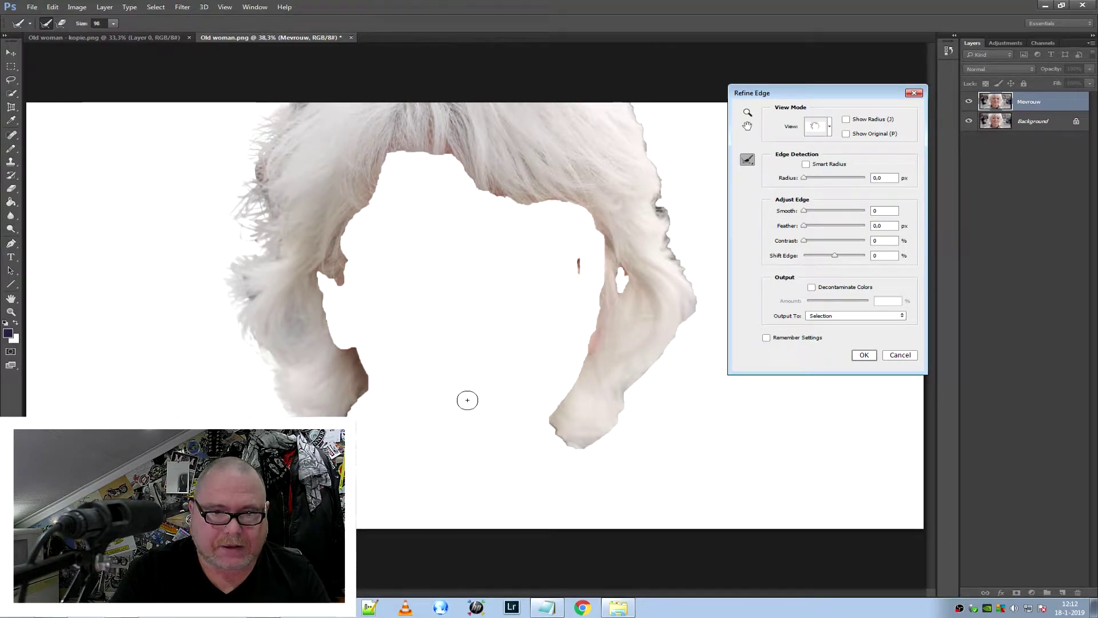
mouse_move(632, 102)
left_mouse_down()
mouse_move(670, 244)
mouse_move(620, 403)
left_mouse_up()
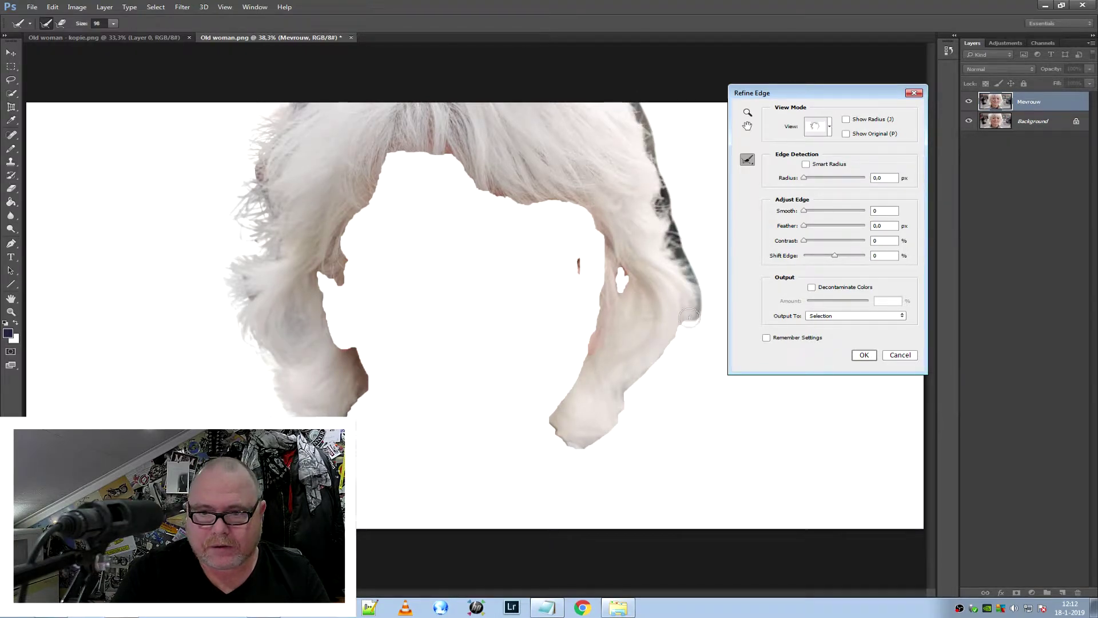
left_click_drag(620, 403, 598, 439)
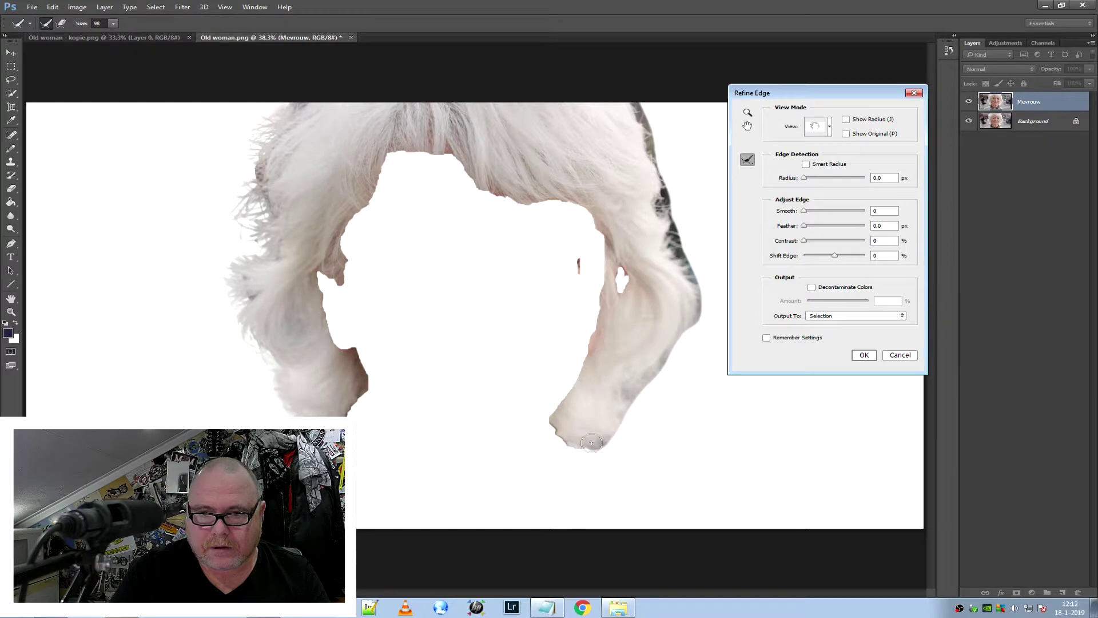
mouse_move(582, 246)
left_mouse_down()
mouse_move(585, 273)
mouse_move(623, 293)
left_mouse_up()
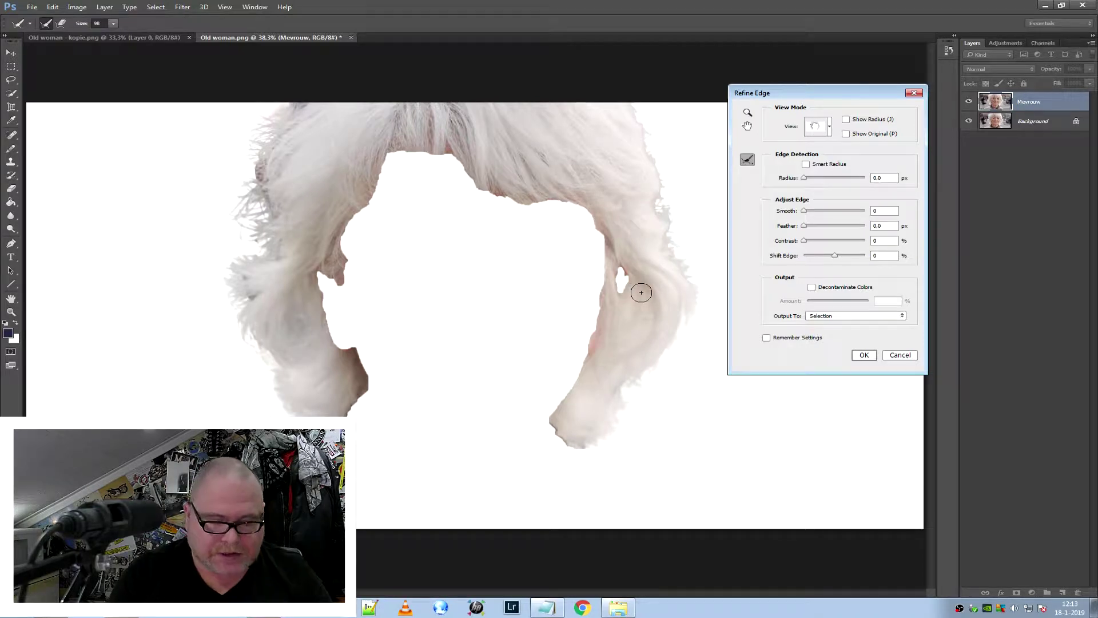
Refine the inner hairline beside the face, forehead, parting and lower curl
mouse_move(395, 159)
left_mouse_down()
mouse_move(340, 250)
mouse_move(361, 423)
left_mouse_up()
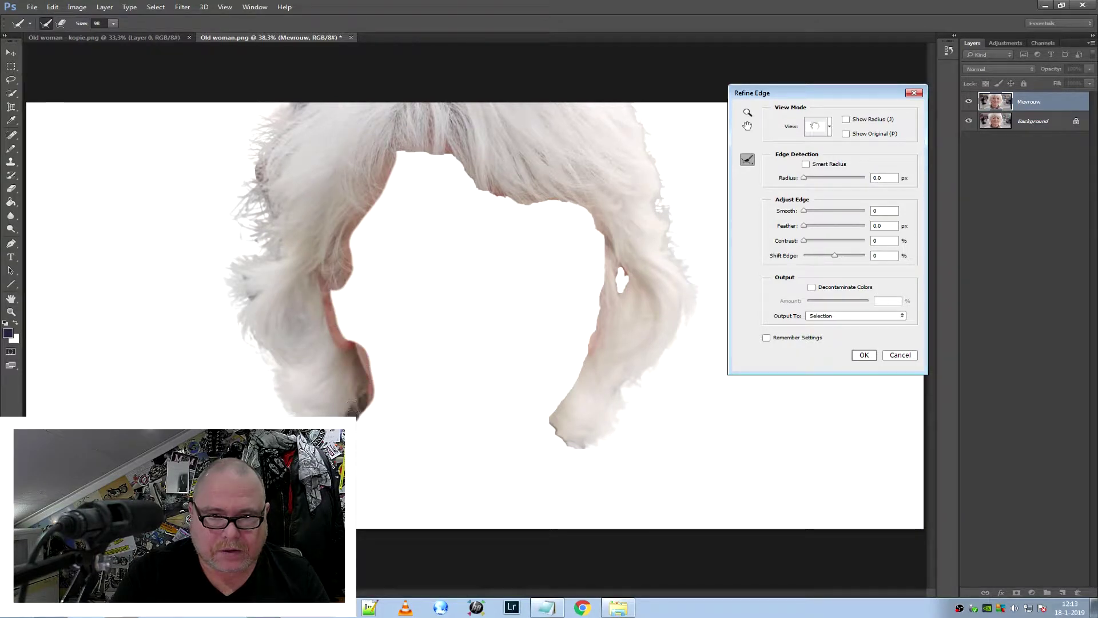
mouse_move(420, 159)
left_mouse_down()
mouse_move(480, 157)
mouse_move(555, 198)
mouse_move(585, 372)
mouse_move(567, 447)
left_mouse_up()
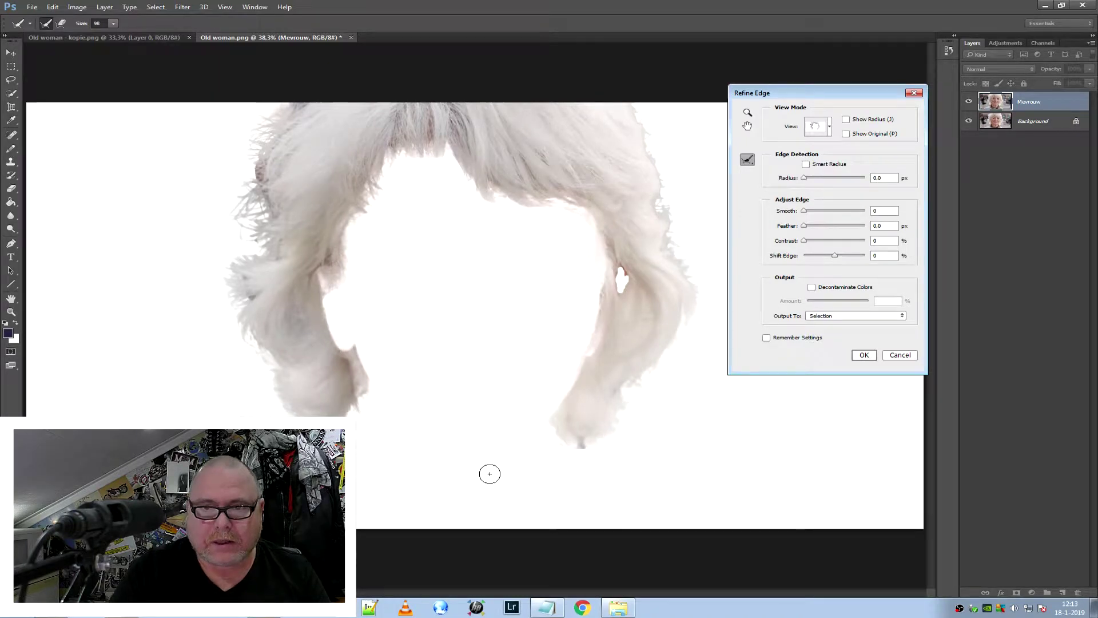
left_click_drag(244, 135, 264, 194)
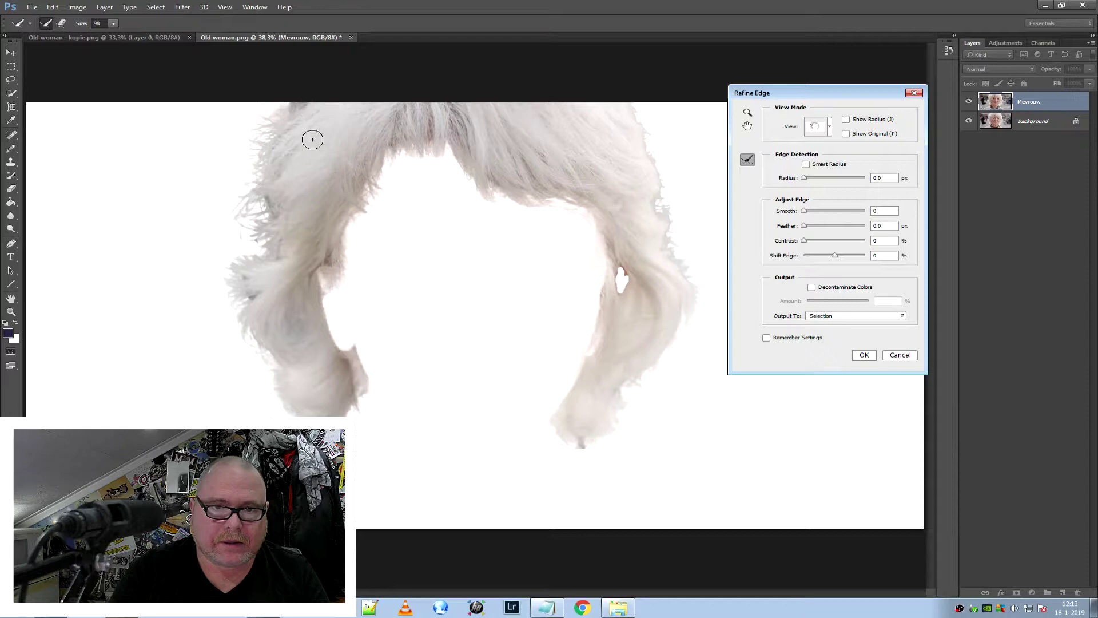
left_click_drag(312, 129, 275, 202)
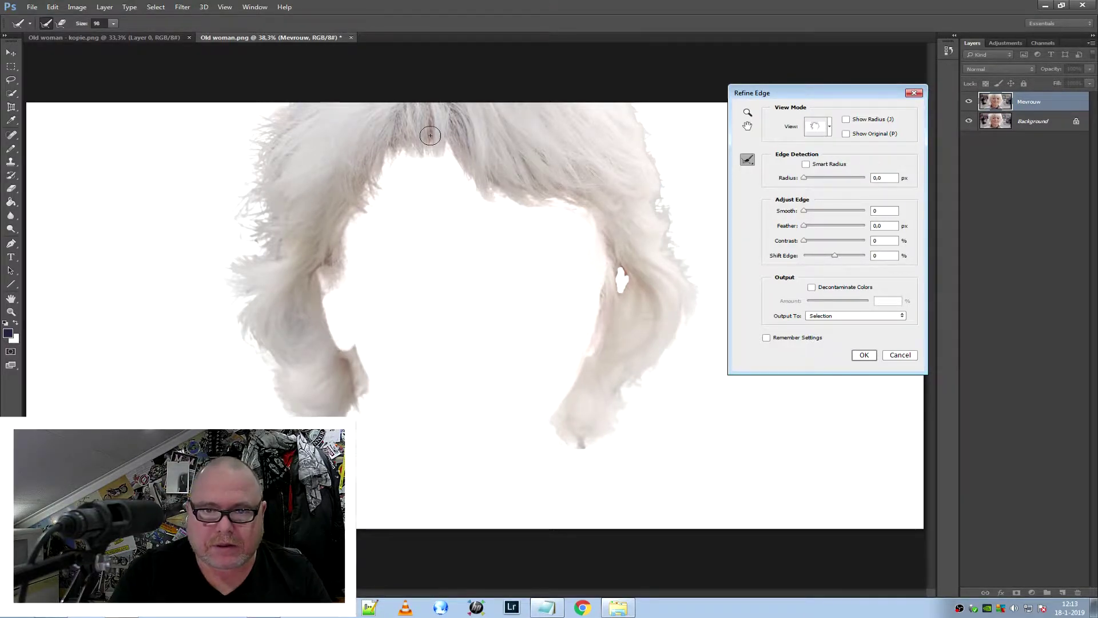
mouse_move(429, 126)
left_mouse_down()
mouse_move(449, 157)
mouse_move(393, 143)
mouse_move(403, 143)
left_mouse_up()
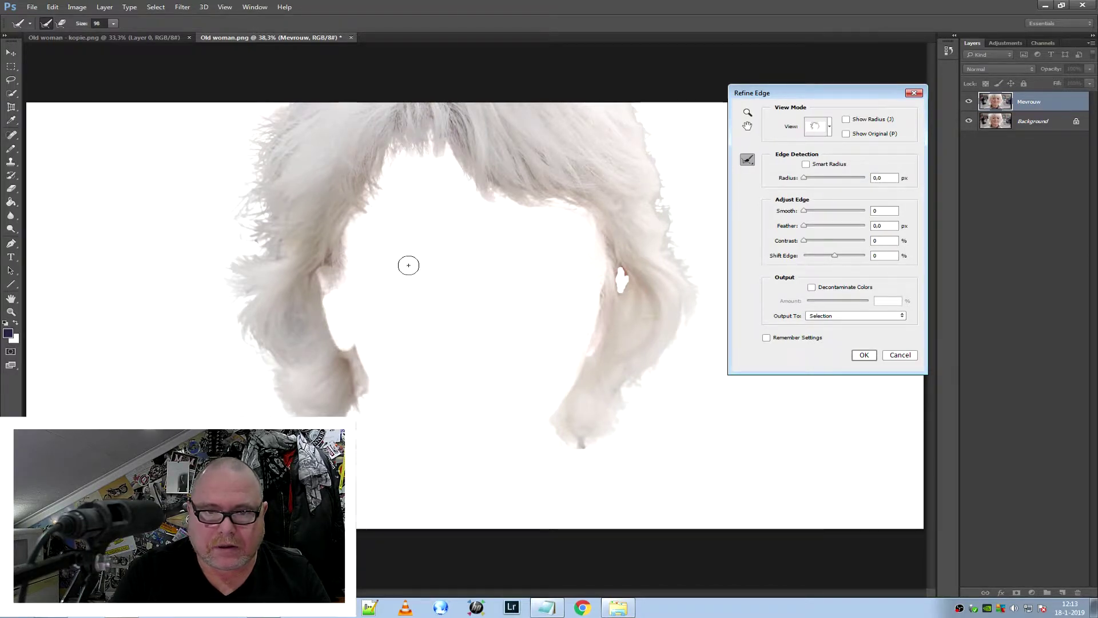
left_click(329, 258)
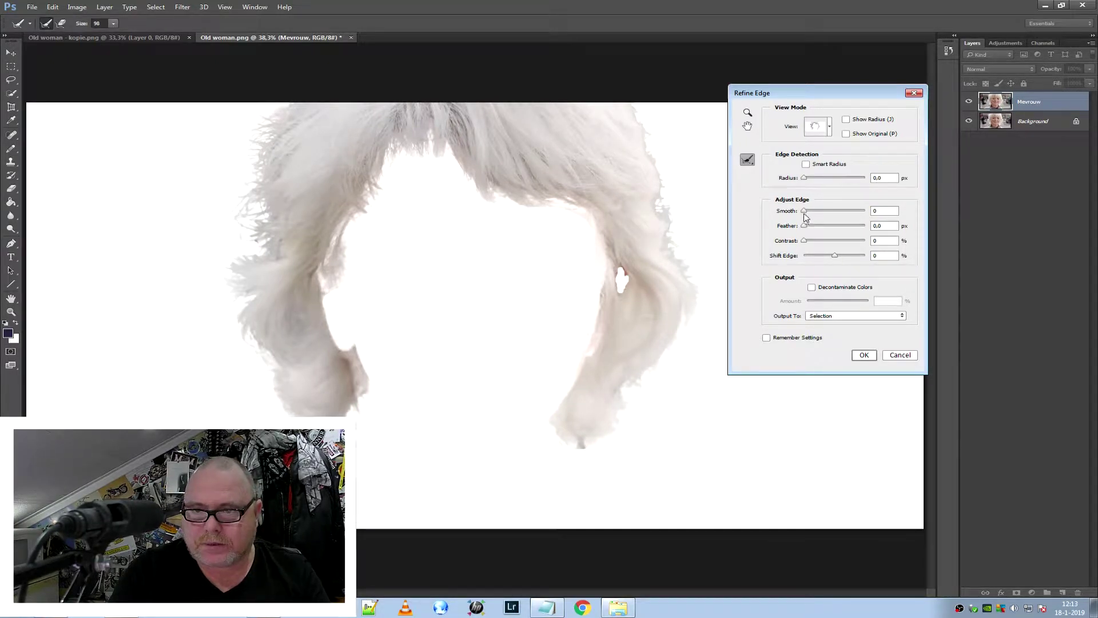
Set Refine Edge Smooth to a moderate value and apply the refined hair selection
left_click_drag(804, 211, 819, 210)
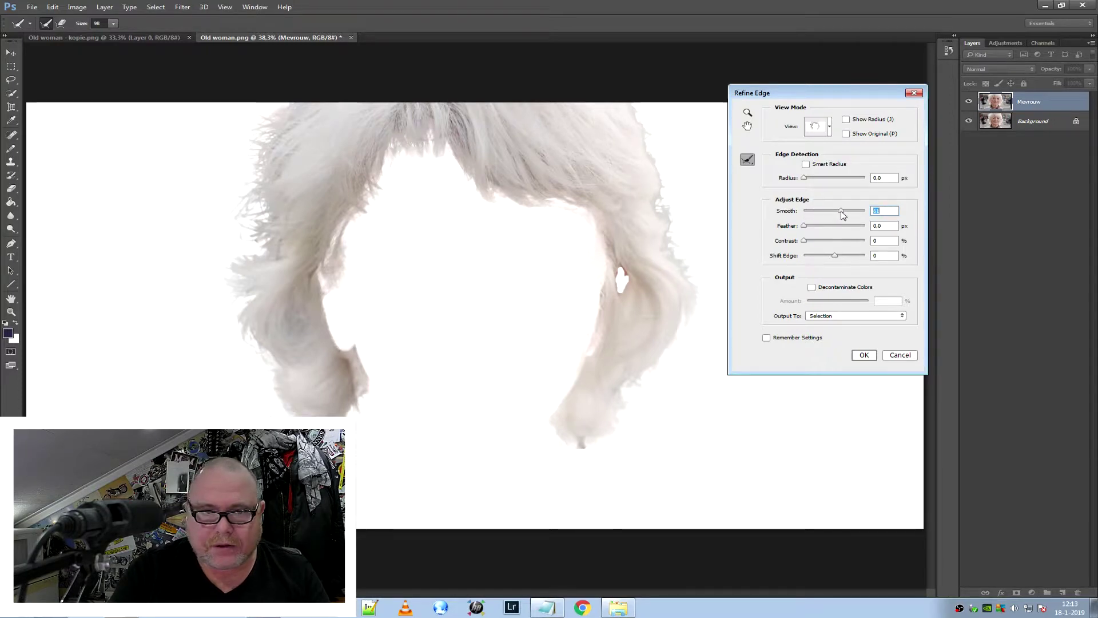
left_click_drag(843, 214, 832, 215)
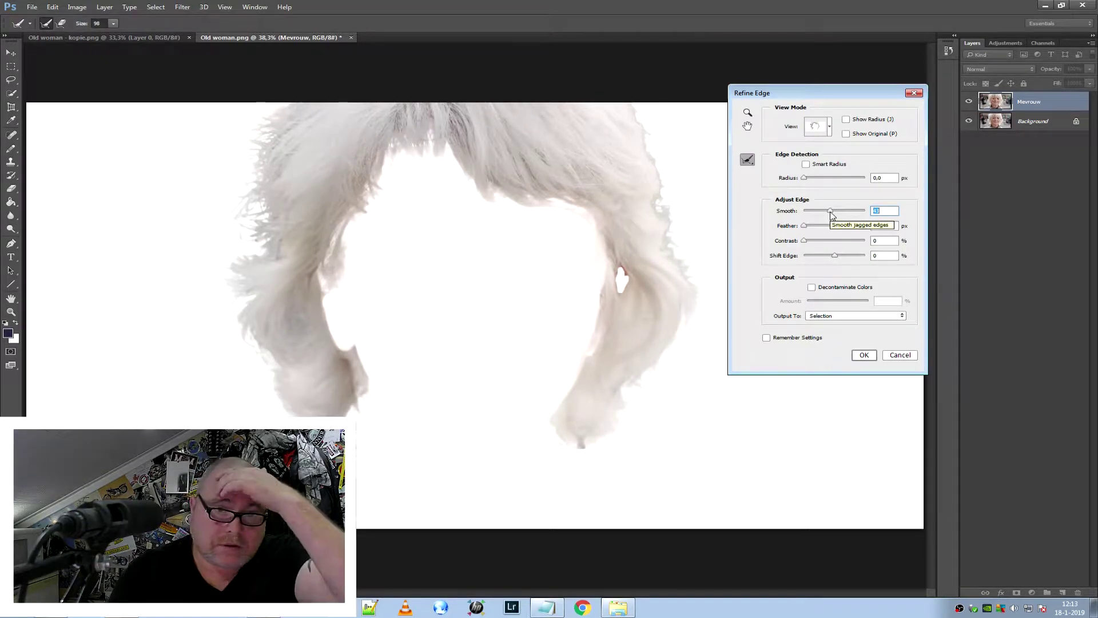
left_click(860, 355)
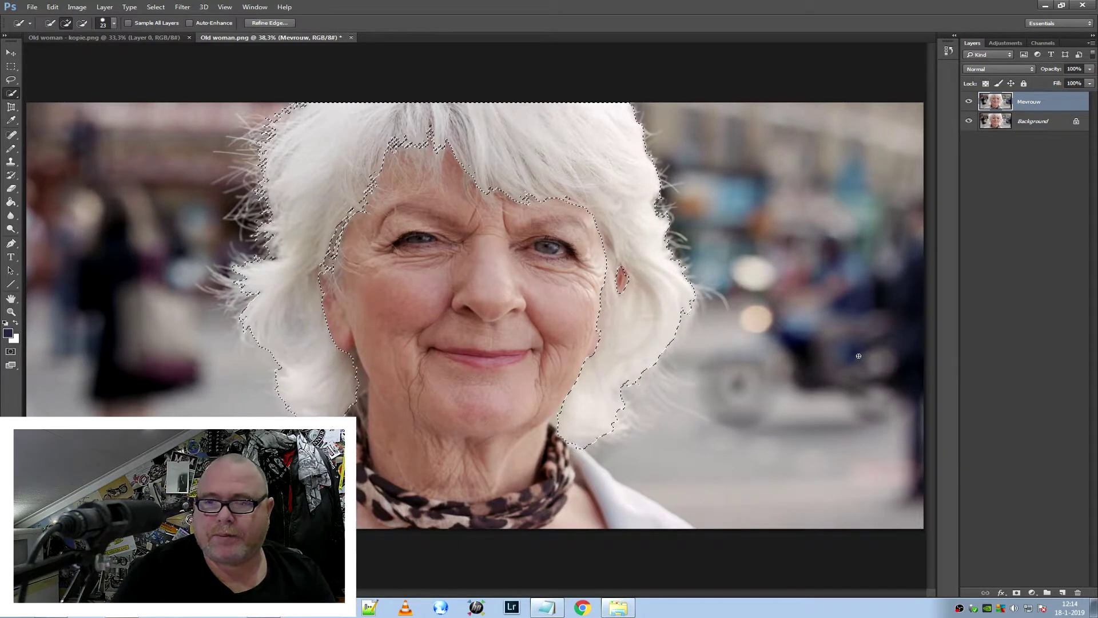
Add a hair-masked Color Balance layer with midtones Cyan–Red +31 and Yellow–Blue -36
left_click(1003, 42)
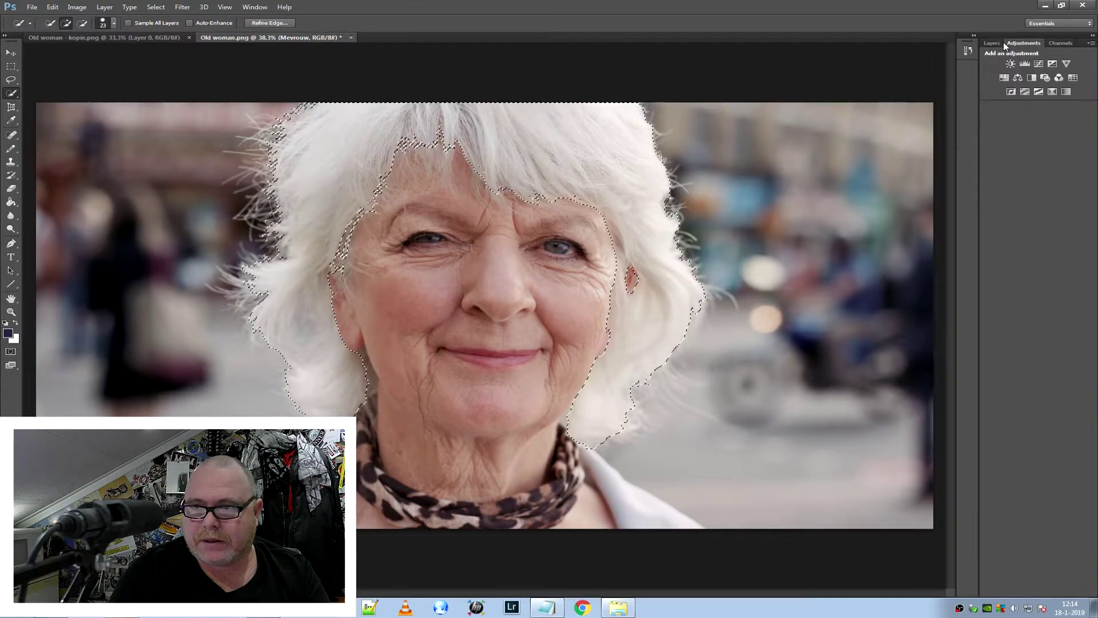
left_click(1018, 78)
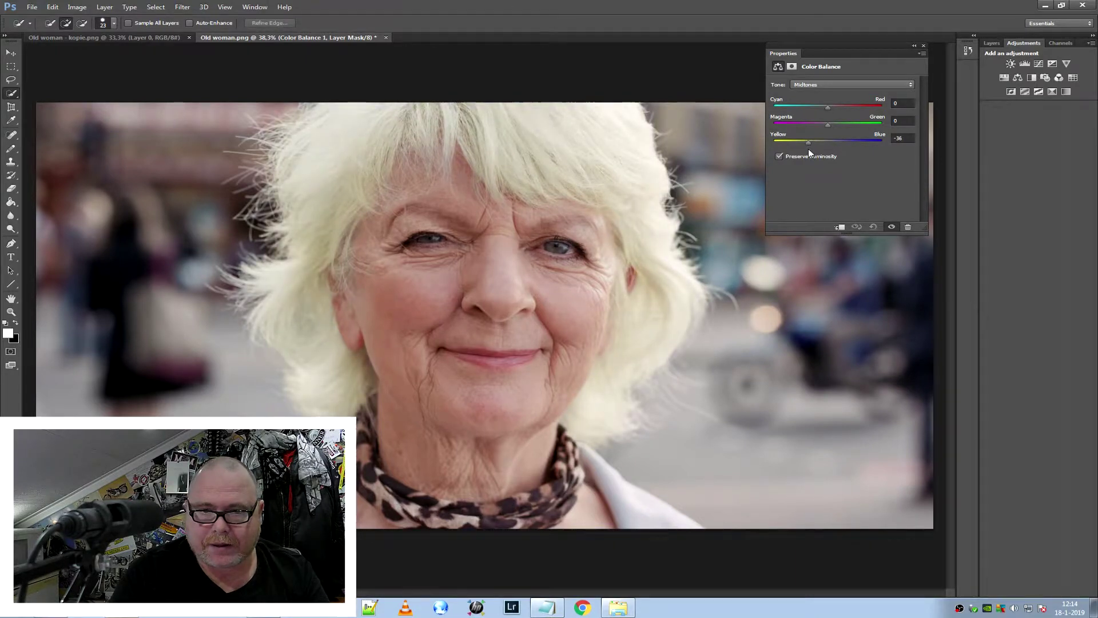
left_click_drag(828, 108, 836, 108)
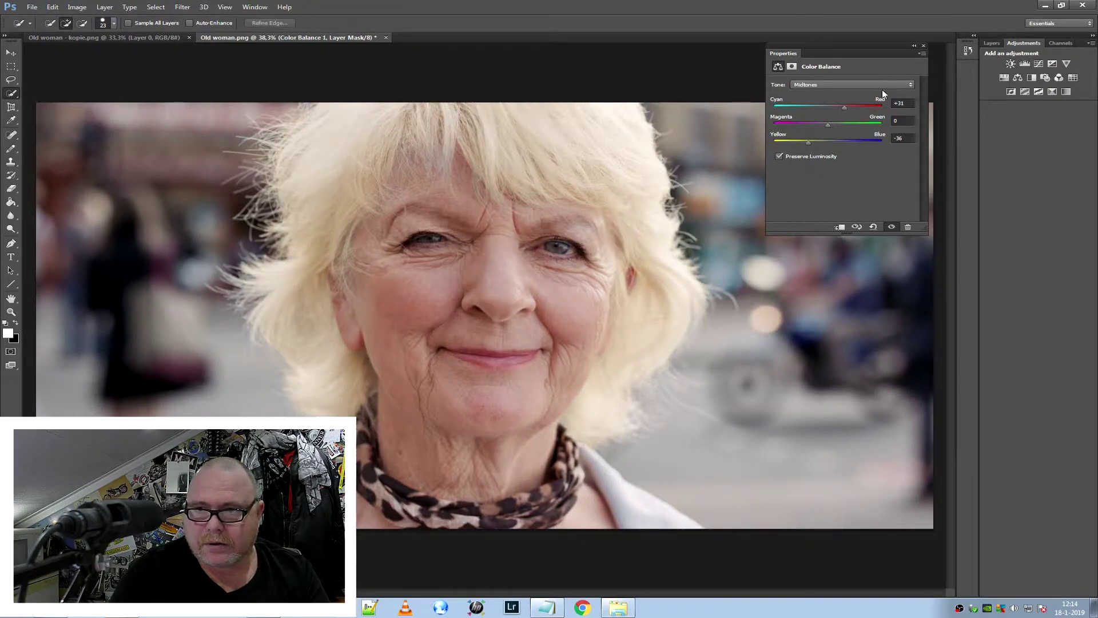
right_click(844, 50)
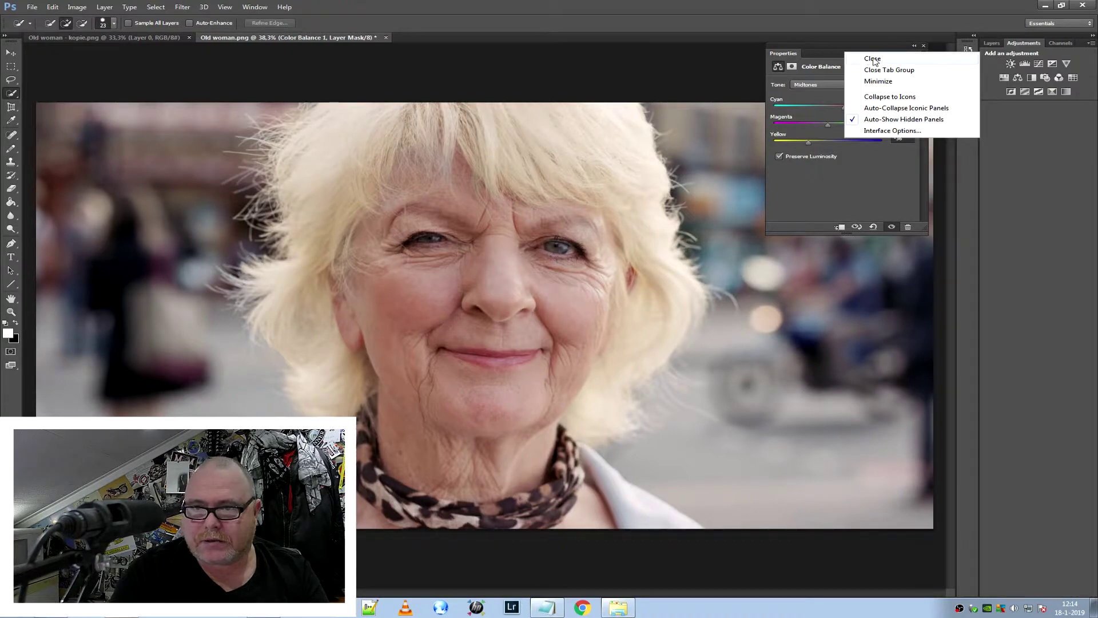
left_click(873, 58)
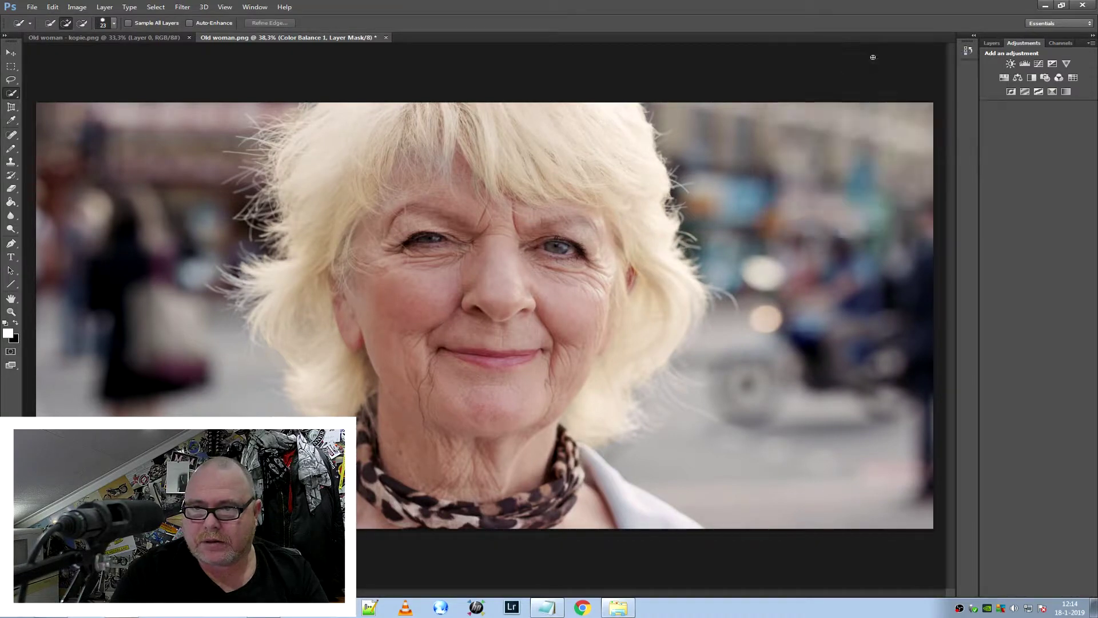
left_click(990, 43)
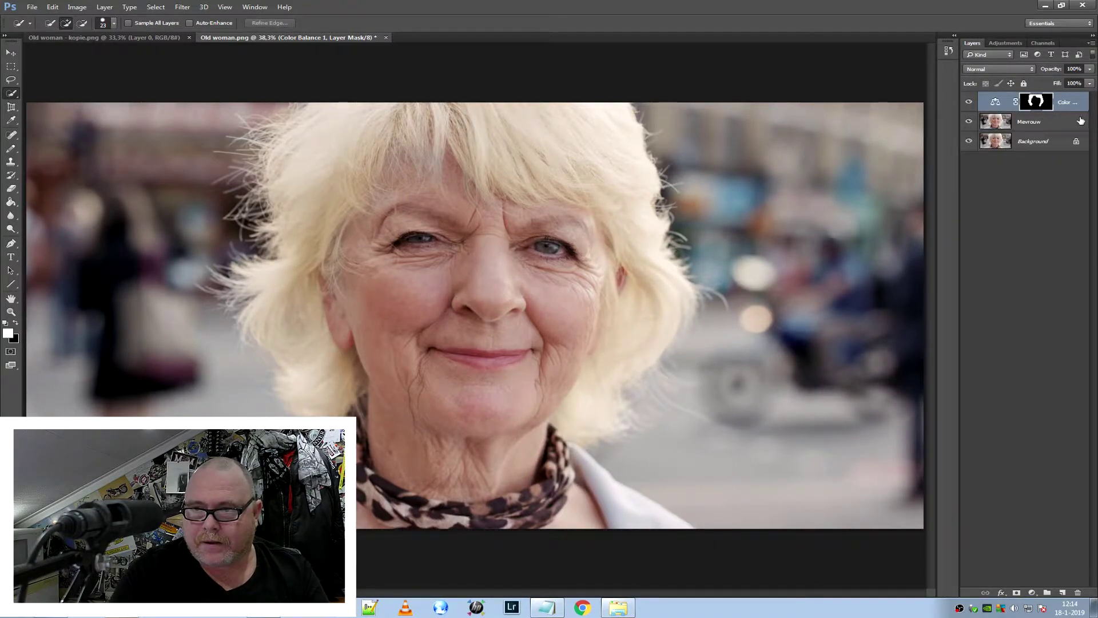
Merge Mevrouw with the Color Balance layer, then undo the merge
left_click(1059, 122, "ctrl")
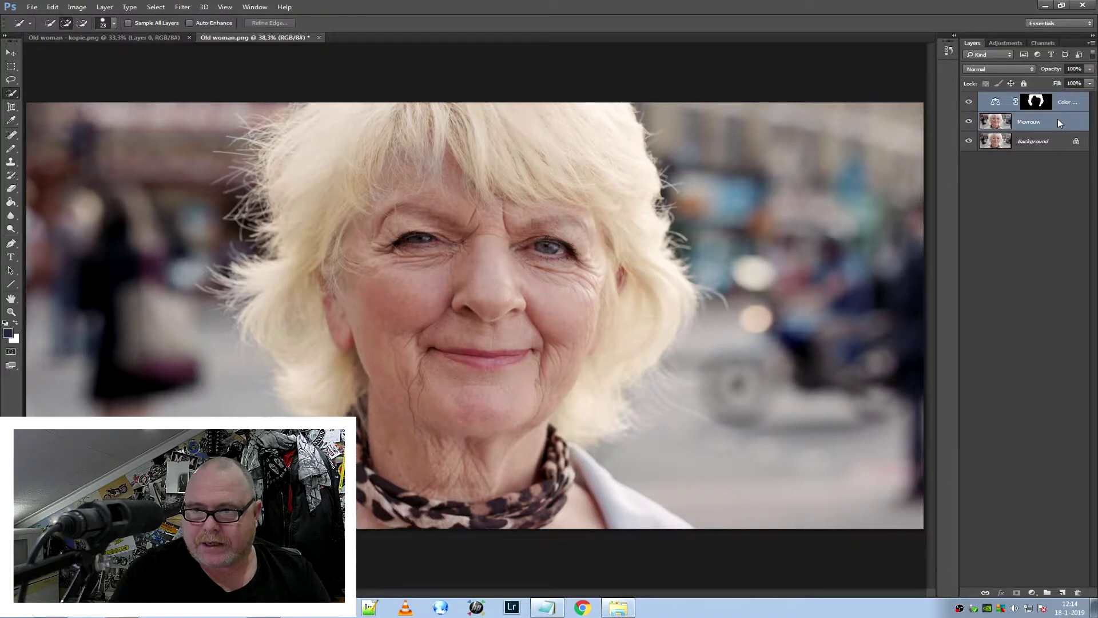
right_click(1058, 121)
left_click(1014, 401)
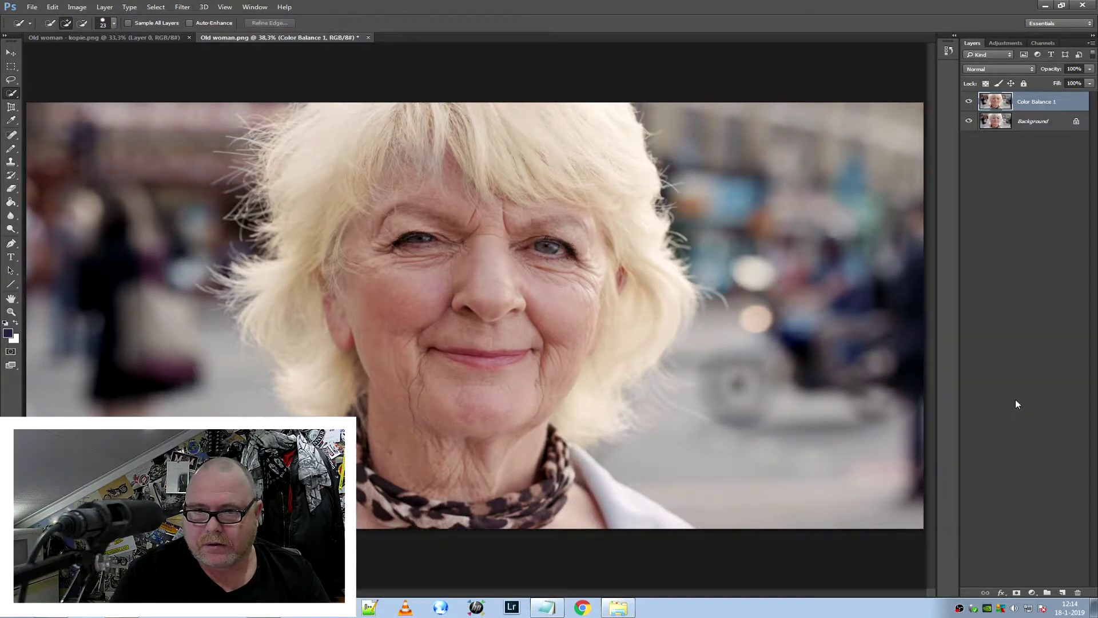
key("ctrl+z")
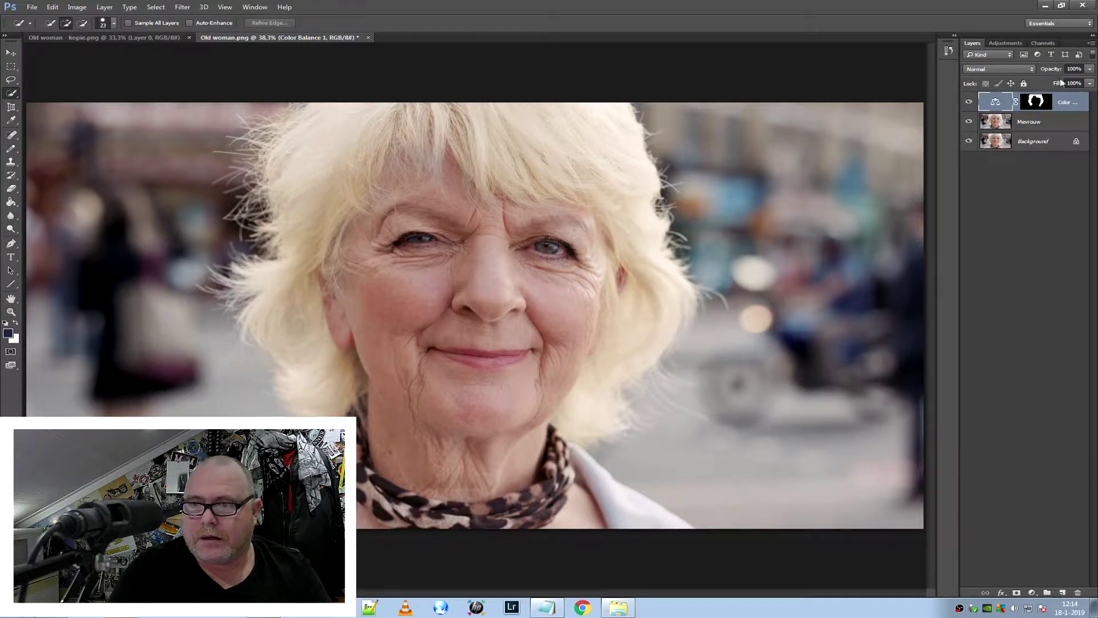
Merge Mevrouw and the Color Balance layer, then toggle its visibility to compare the hair
left_click(1043, 123)
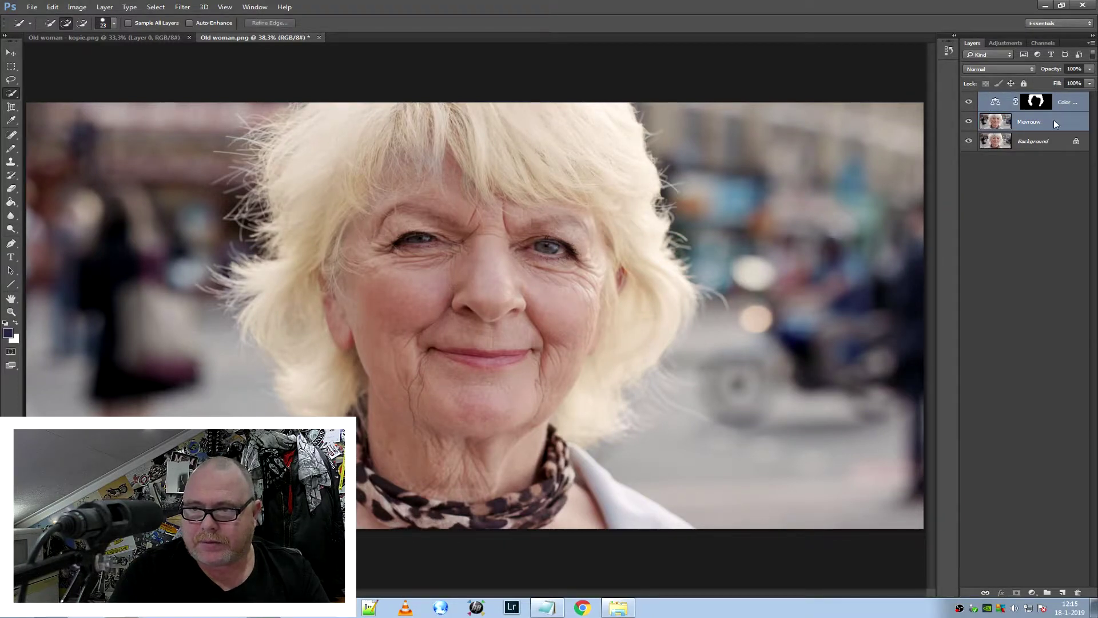
right_click(1055, 125)
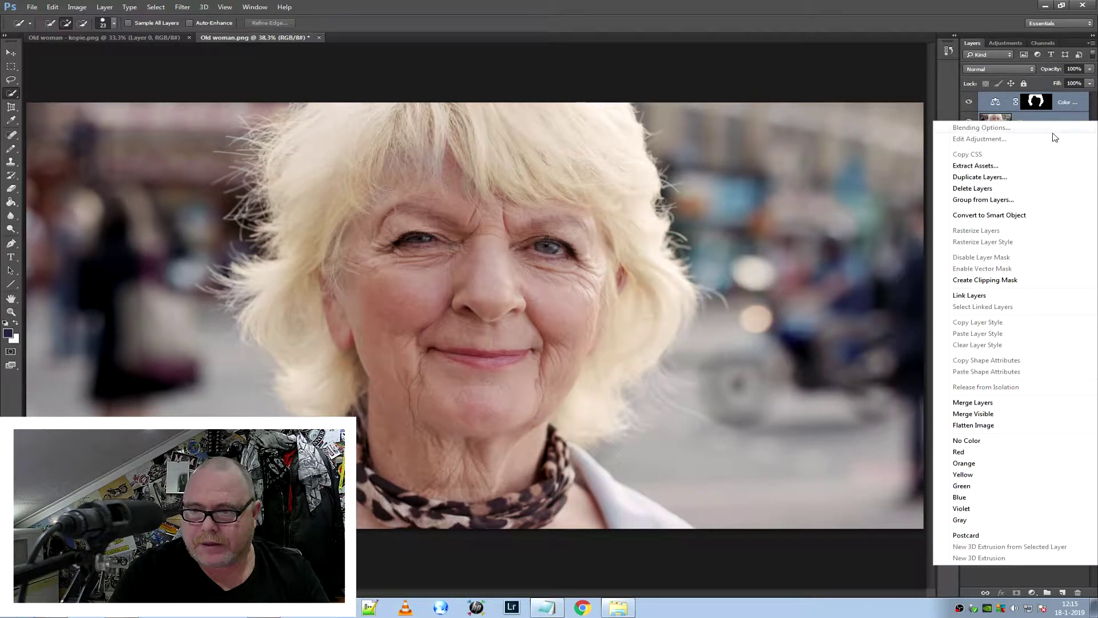
left_click(996, 403)
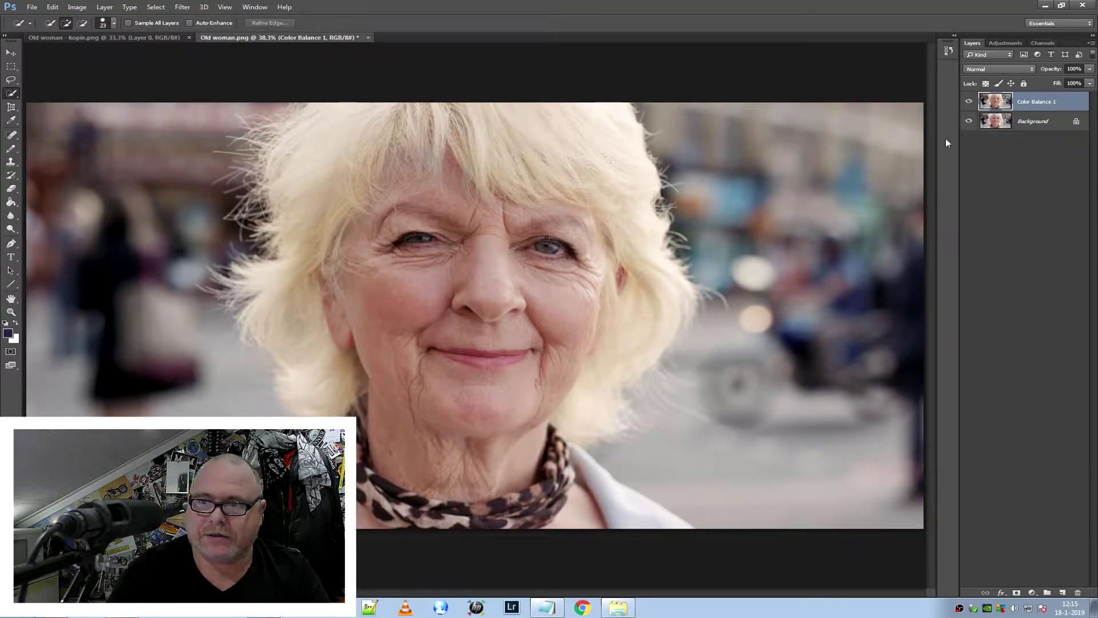
left_click(969, 103)
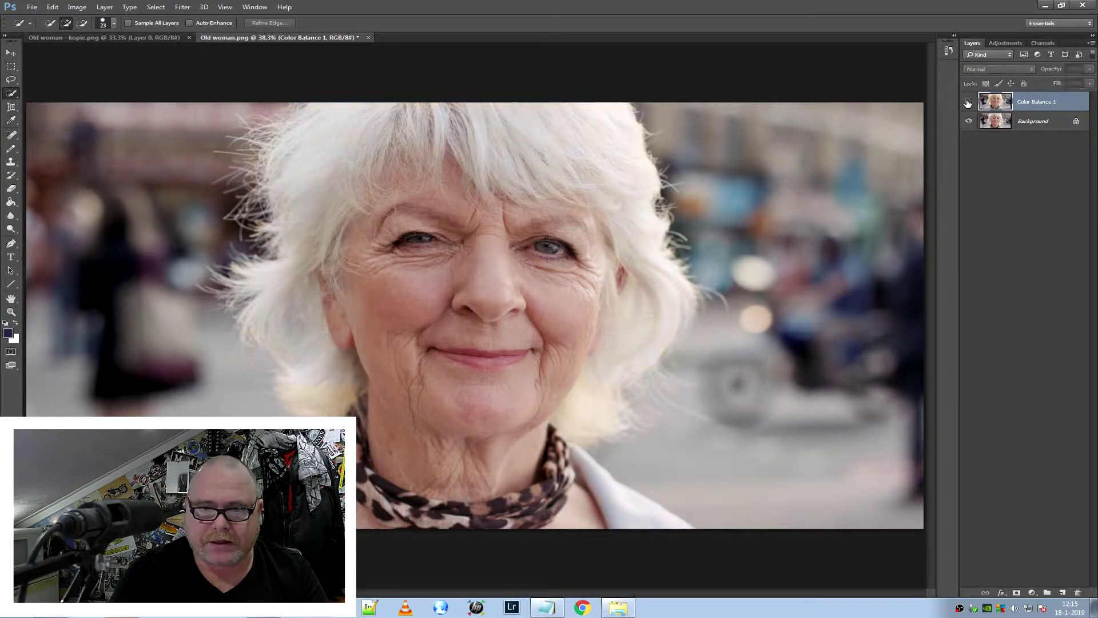
left_click(968, 103)
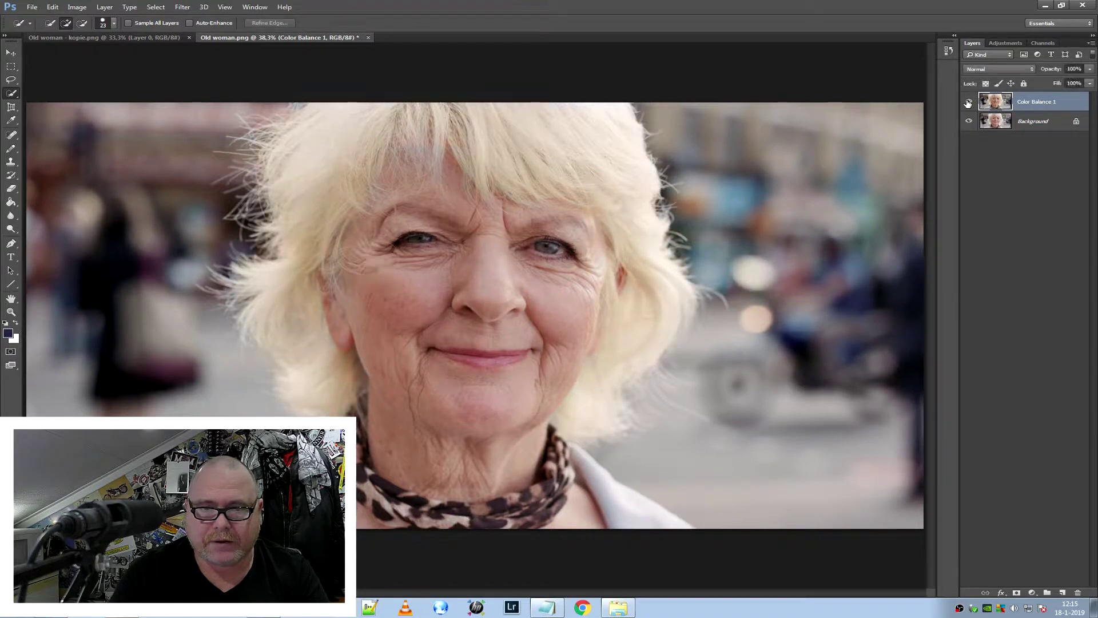
left_click(968, 103)
left_click(968, 103)
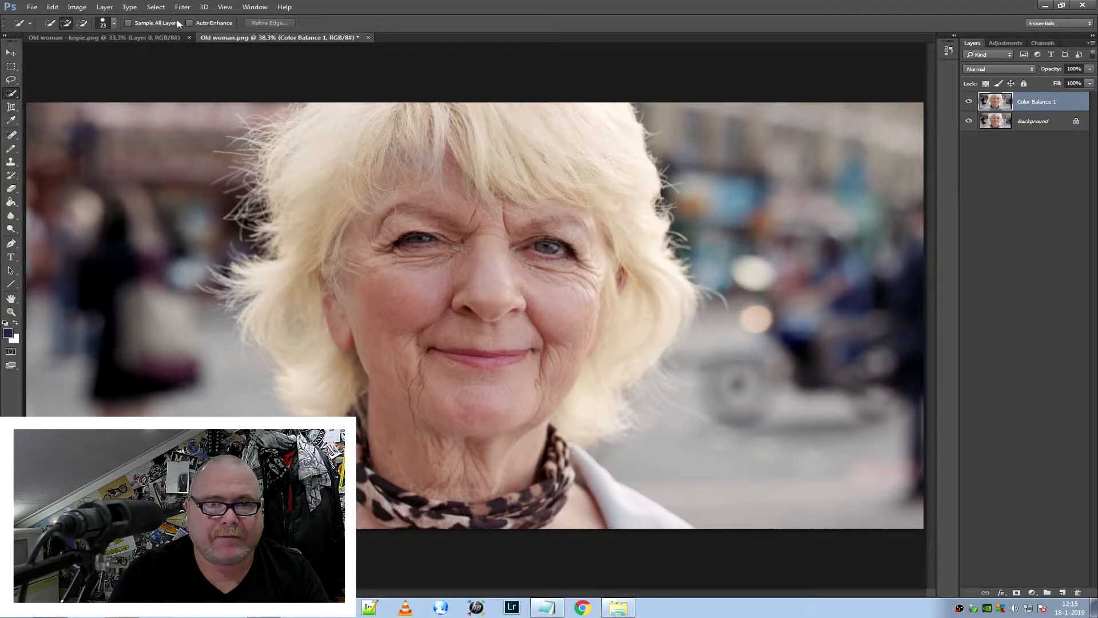
In Liquify, reshape around the left eye with Forward Warp at brush size 215
left_click(182, 7)
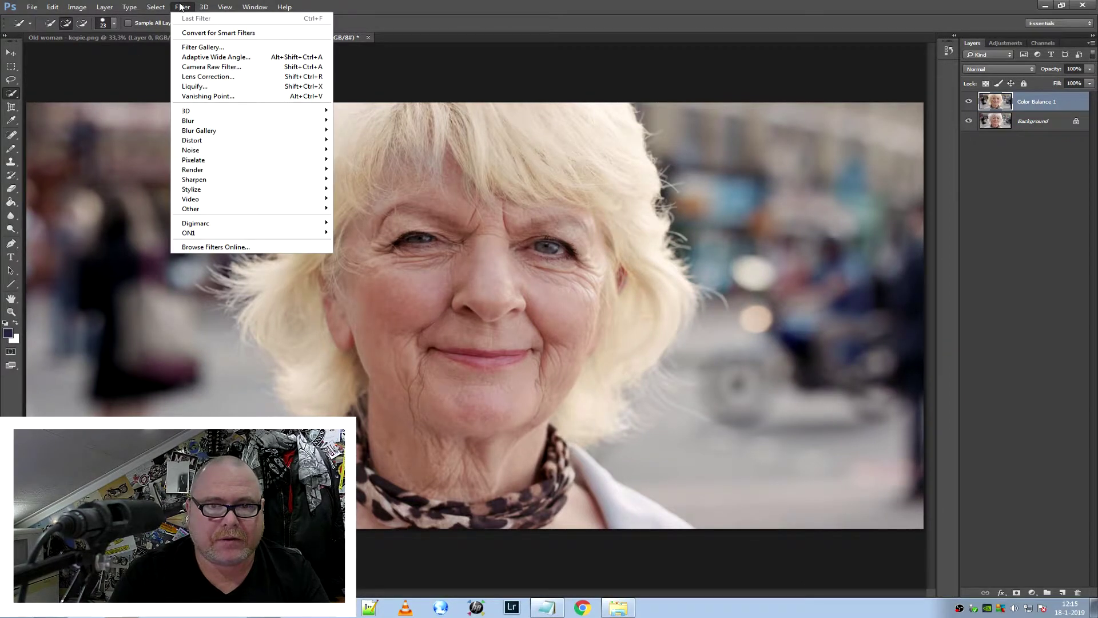
left_click(192, 87)
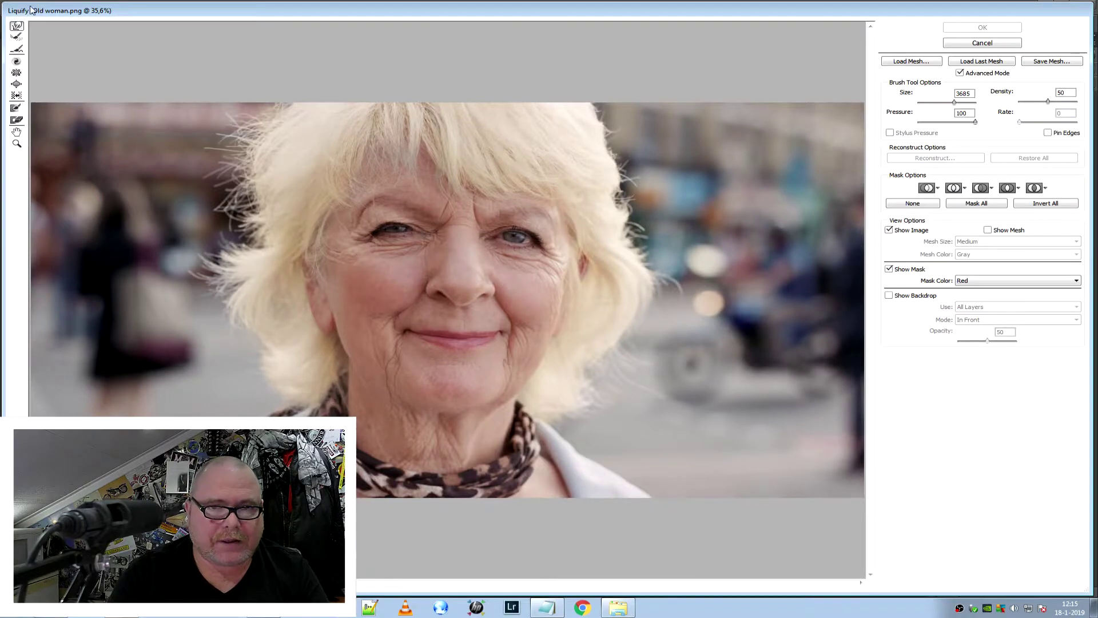
left_click_drag(955, 102, 926, 105)
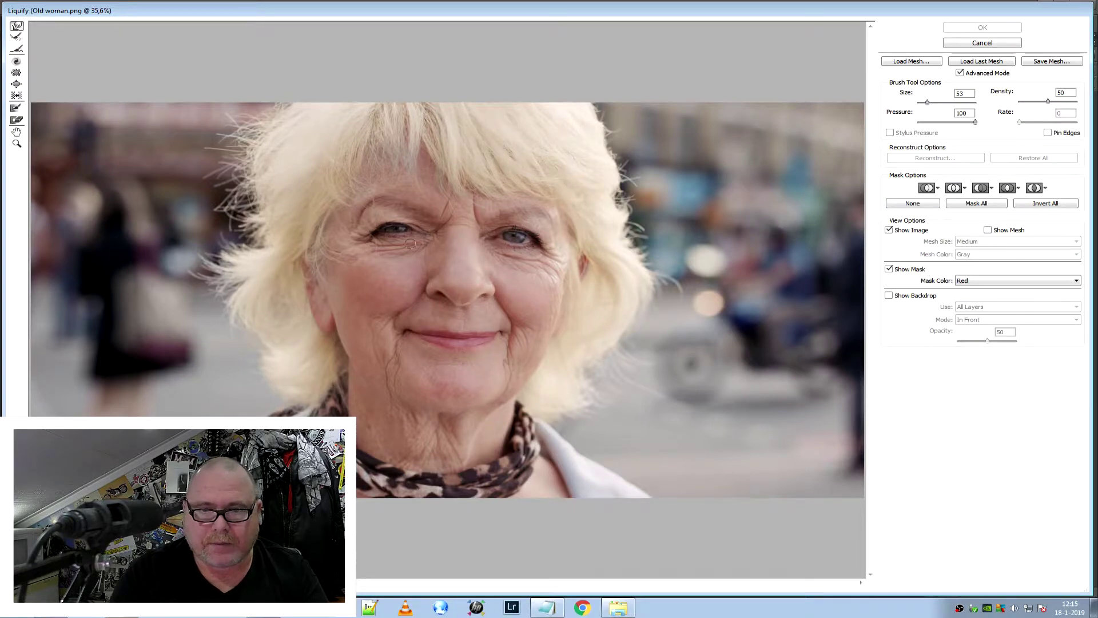
left_click_drag(927, 101, 941, 102)
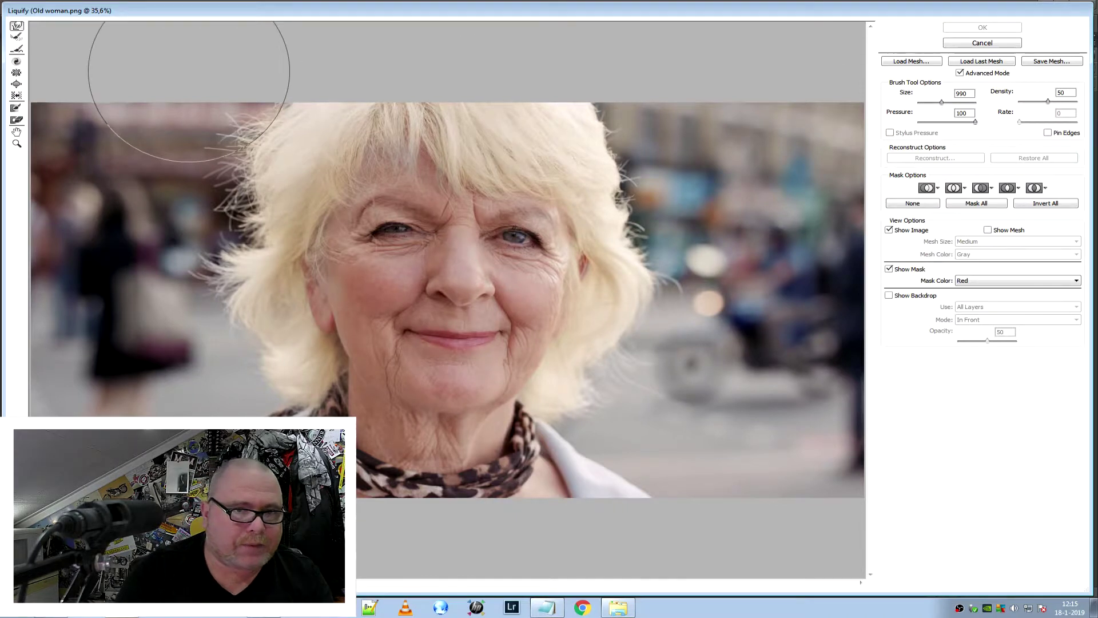
left_click(19, 84)
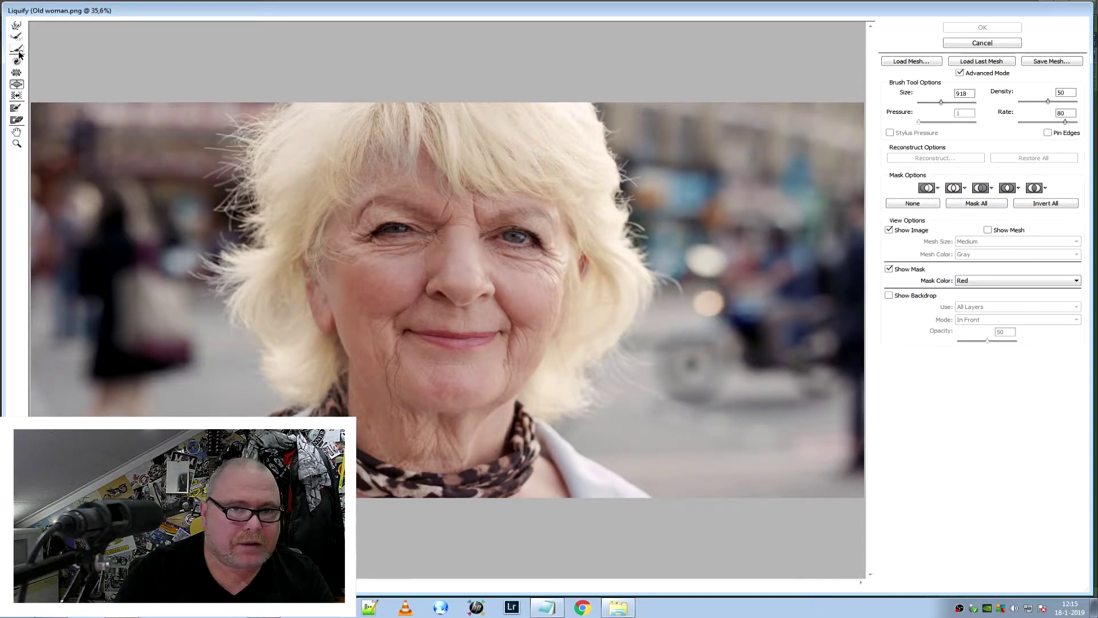
left_click(17, 26)
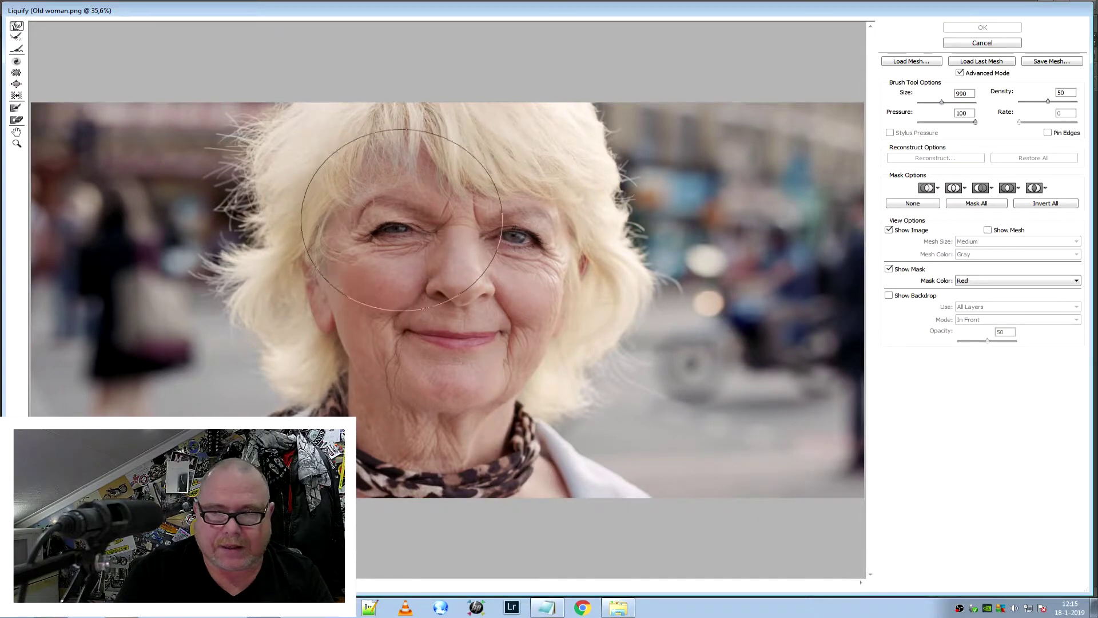
left_click_drag(936, 104, 932, 105)
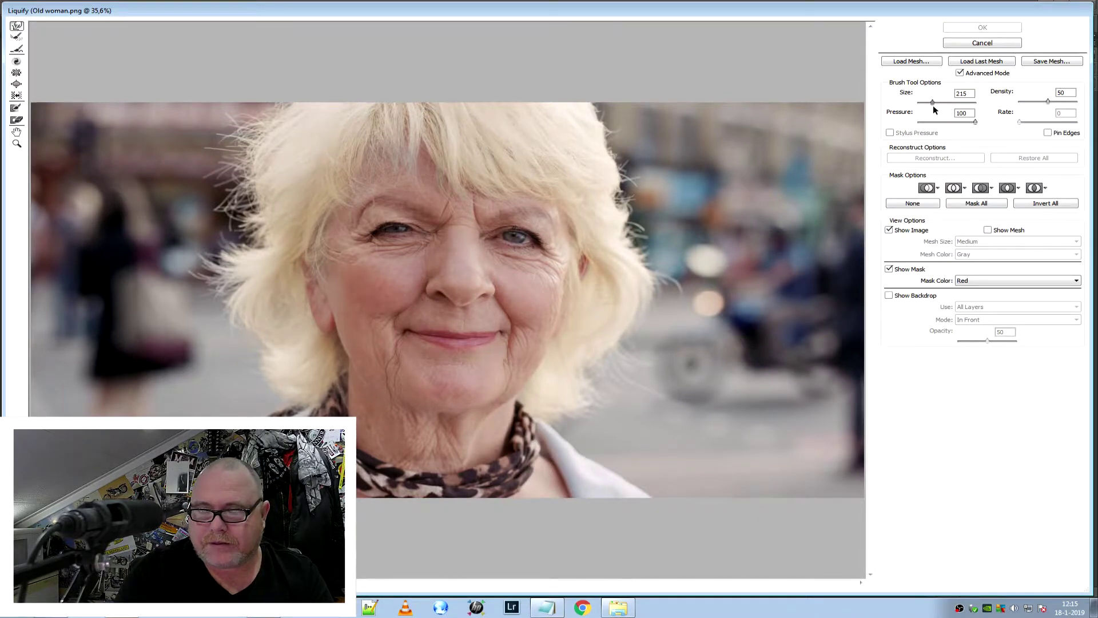
left_click_drag(403, 233, 393, 231)
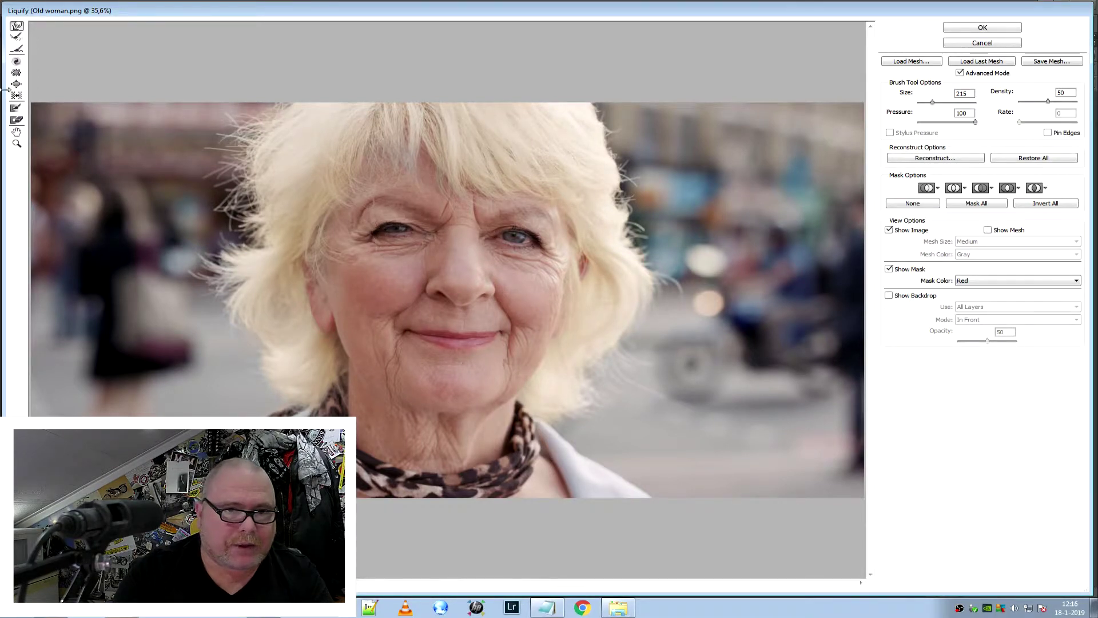
Enlarge the left eye with Bloat at brush size 340, then collapse to basic mode
left_click(17, 84)
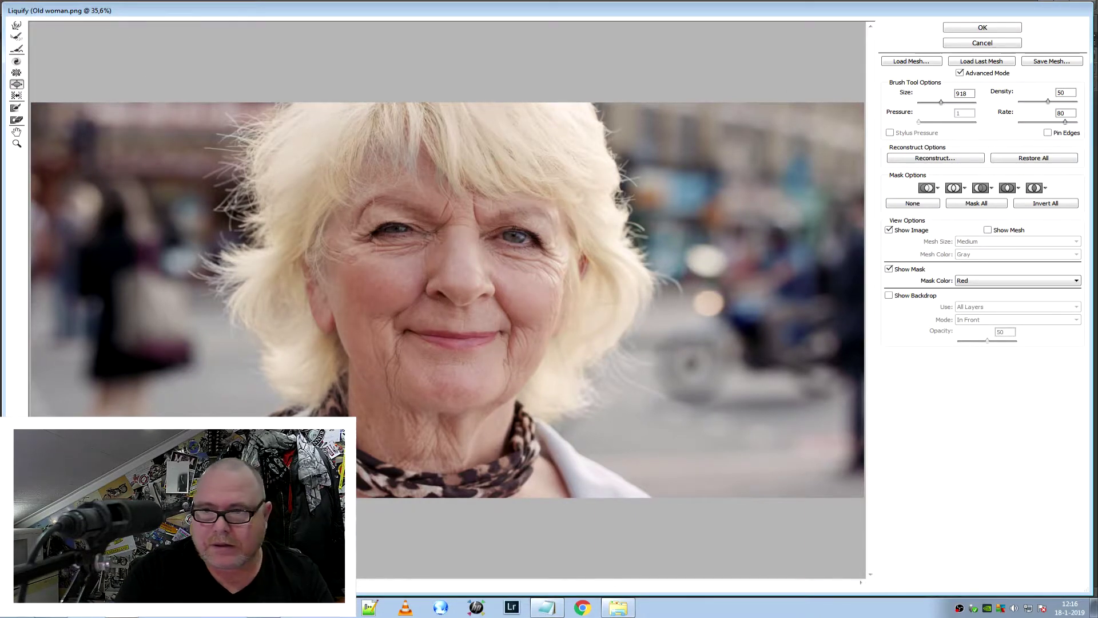
left_click_drag(940, 104, 931, 104)
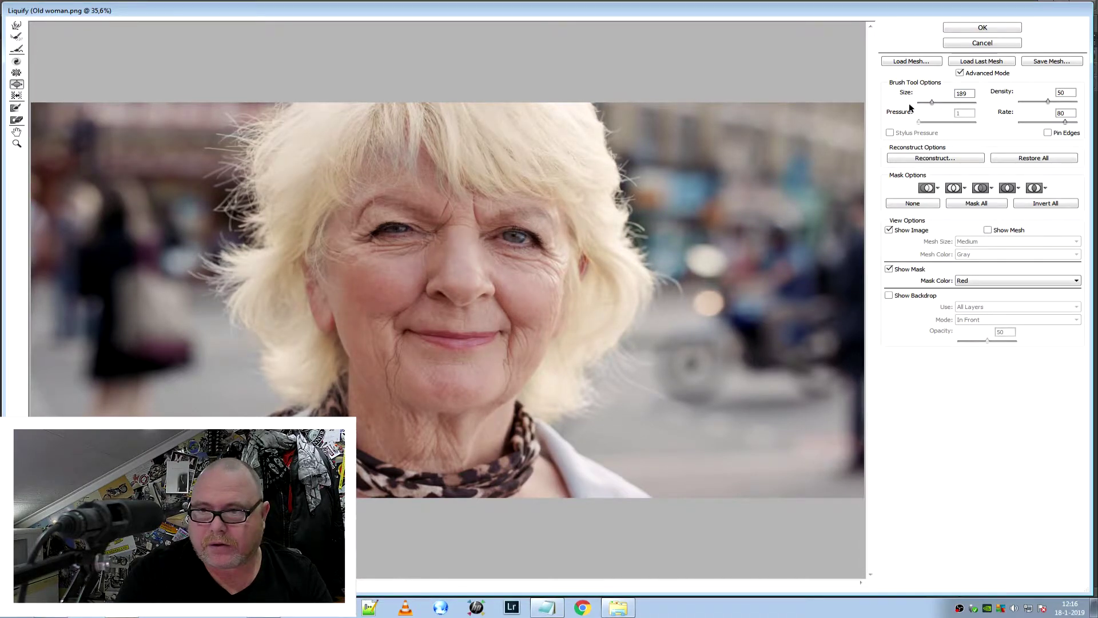
left_click_drag(932, 101, 936, 101)
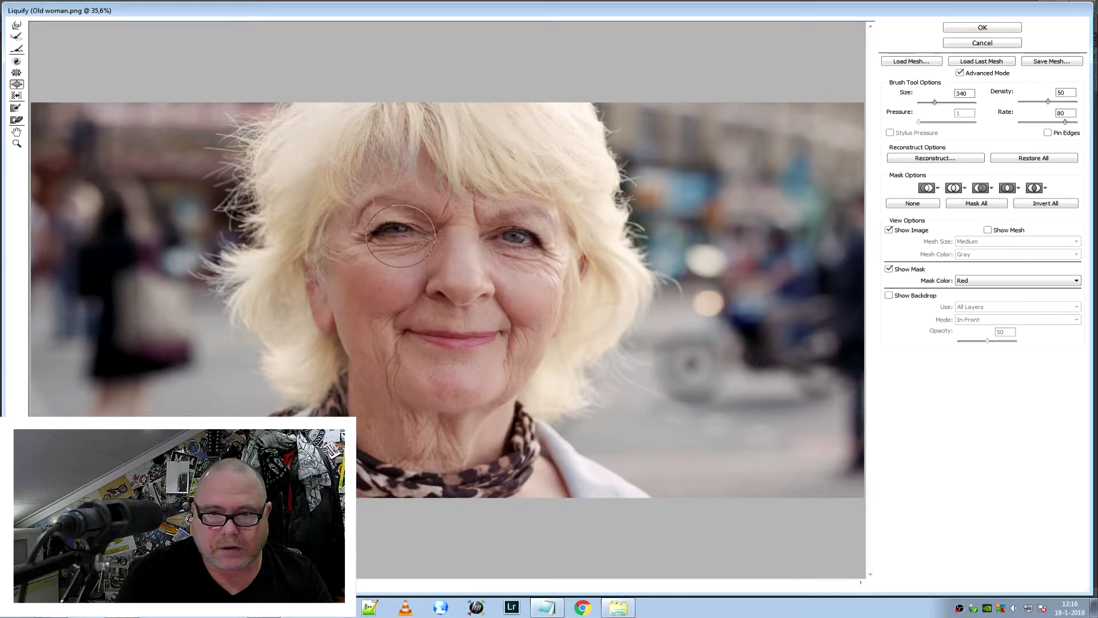
left_click(396, 236)
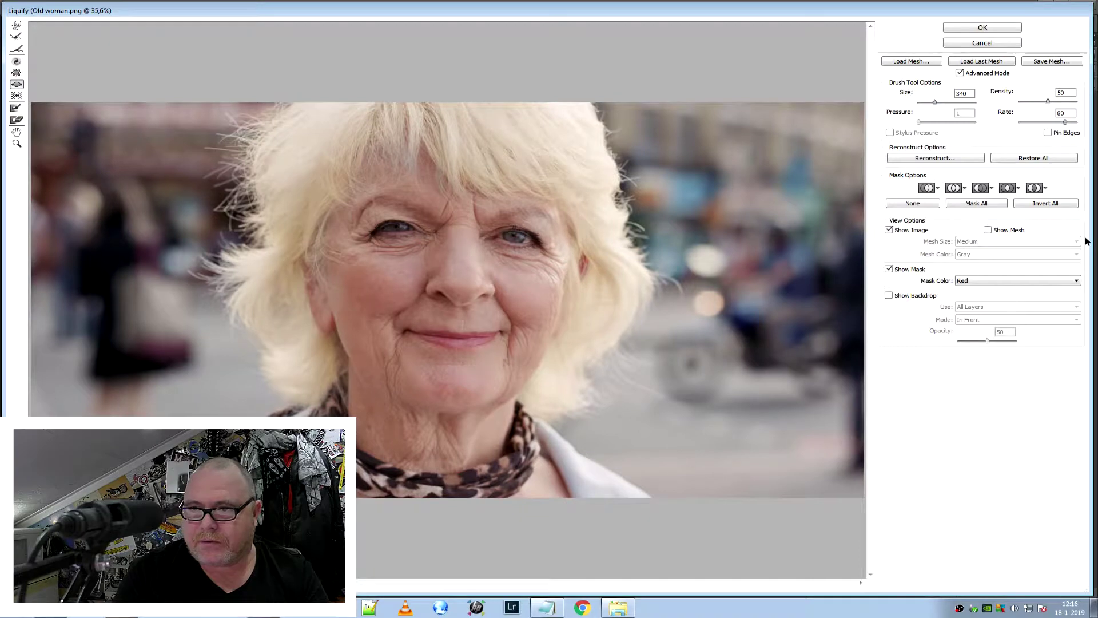
left_click(959, 72)
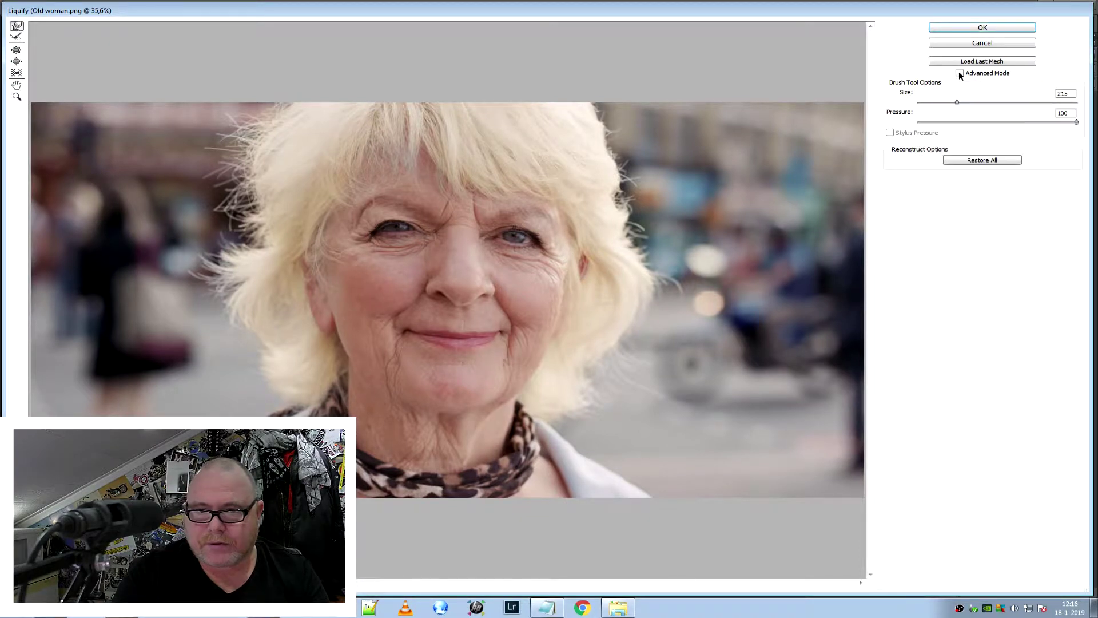
Restore Advanced Mode, set brush size 64, apply Liquify, and hide Color Balance 1
left_click(960, 72)
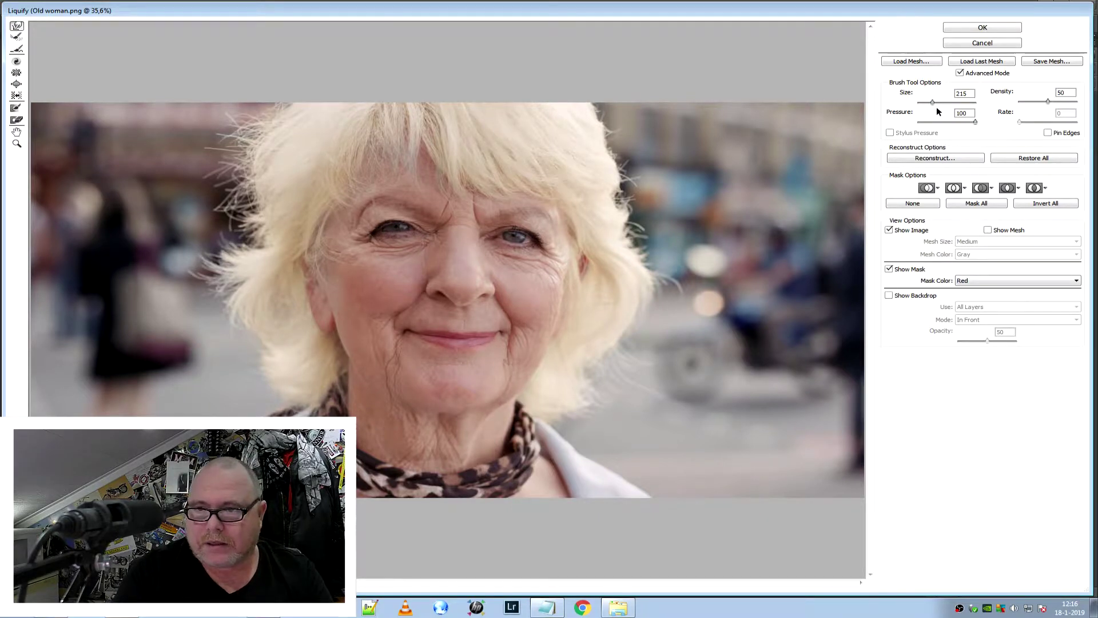
left_click_drag(931, 101, 926, 103)
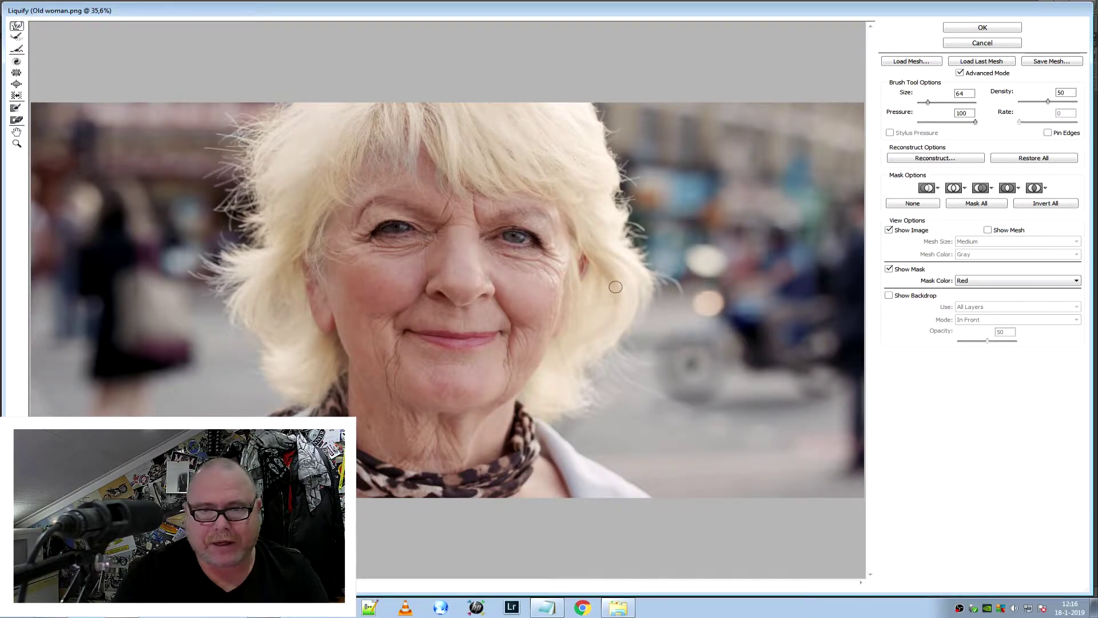
left_click(993, 26)
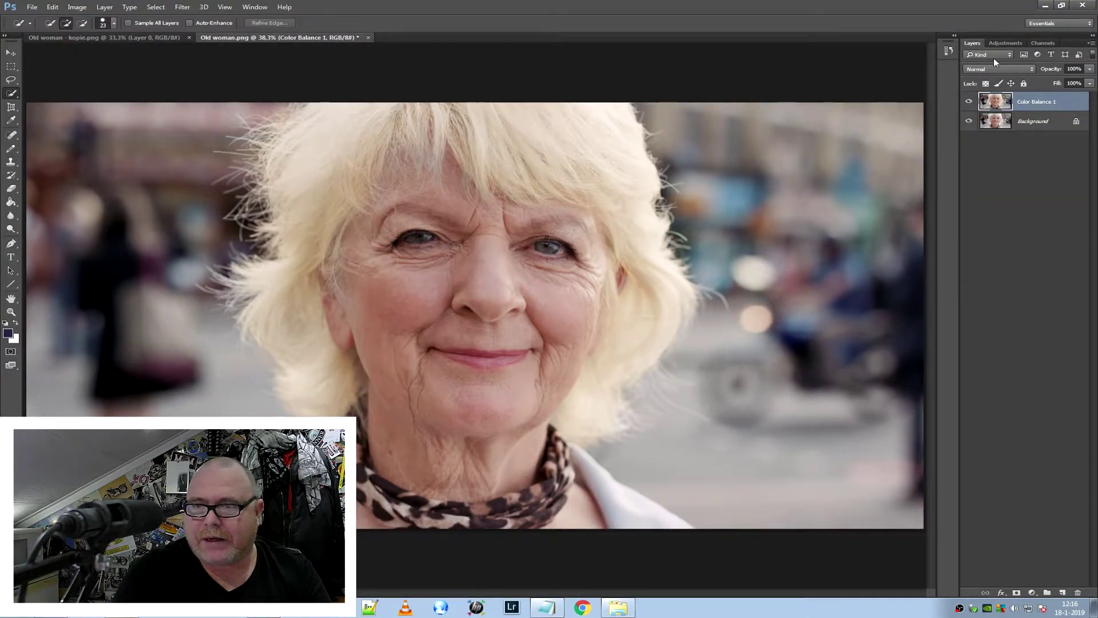
left_click(970, 103)
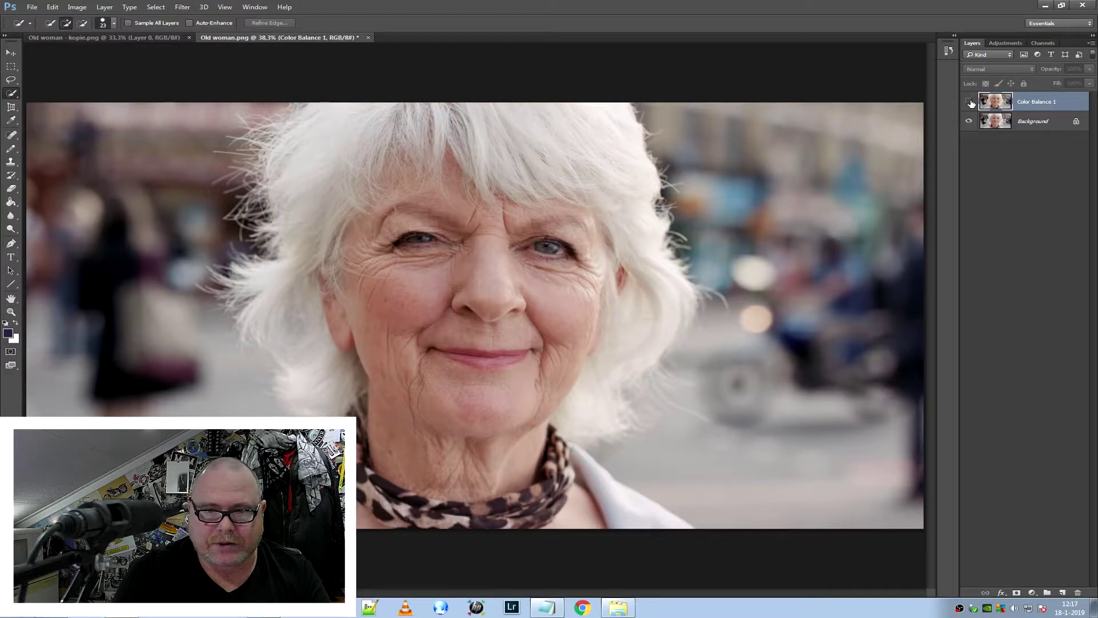
Show Color Balance 1 again and zoom in close on the left eye
left_click(970, 103)
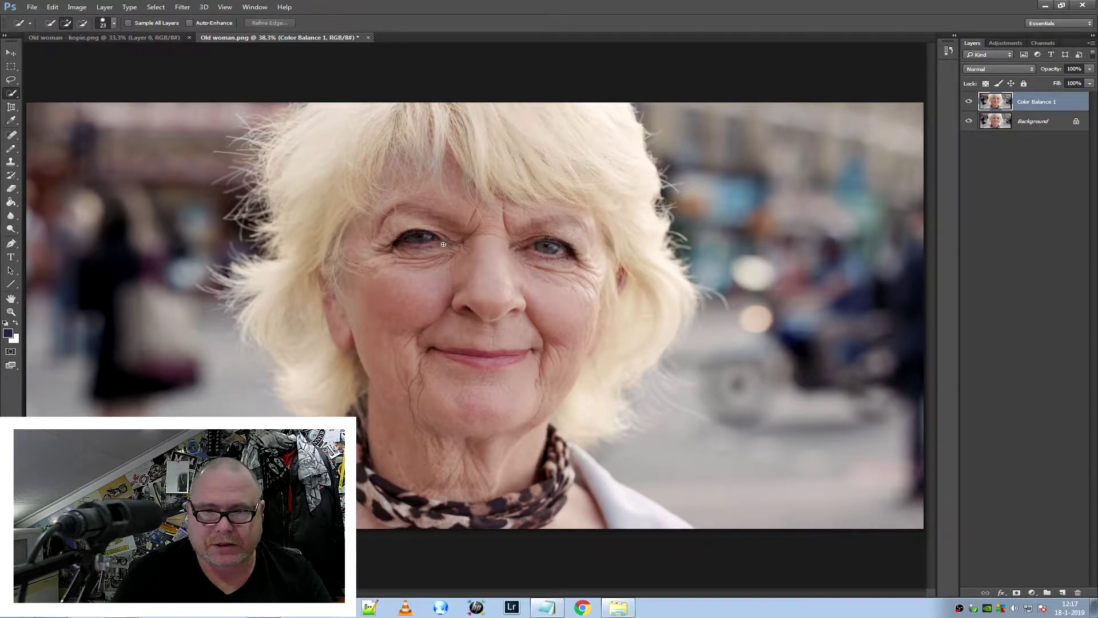
scroll(439, 245, "up", 2)
scroll(435, 240, "up", 2)
scroll(429, 237, "up", 2)
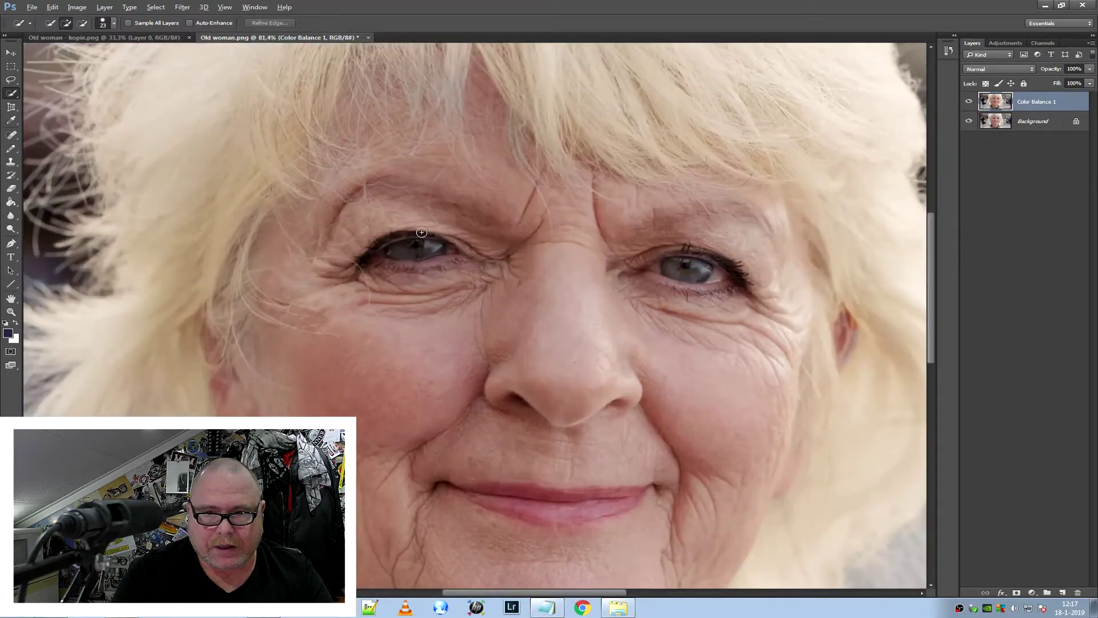
scroll(422, 231, "up", 2)
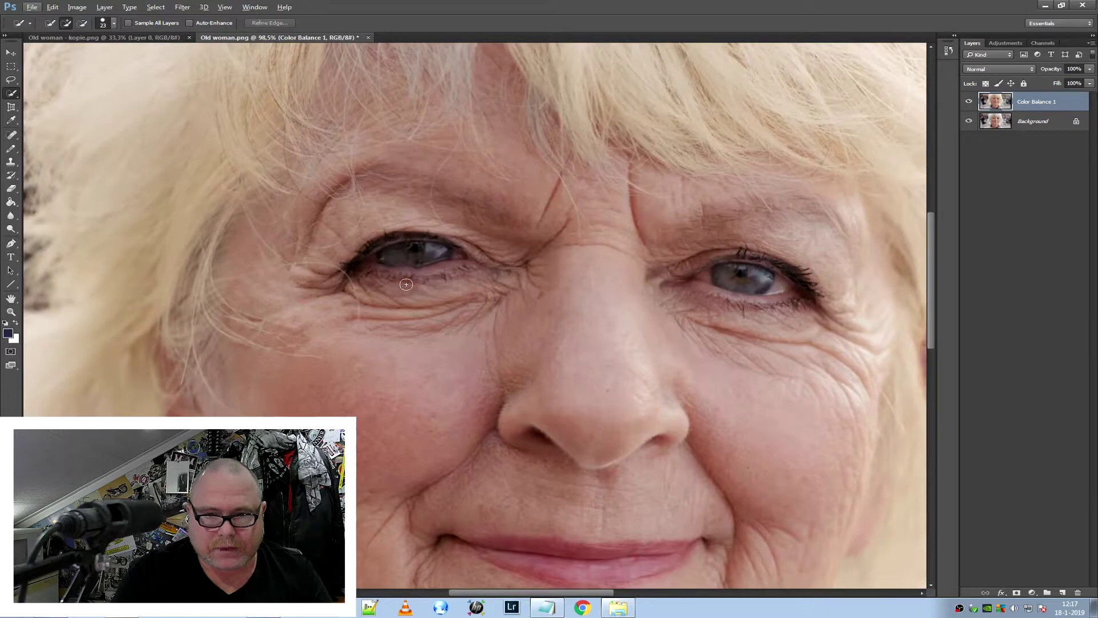
scroll(421, 277, "up", 1)
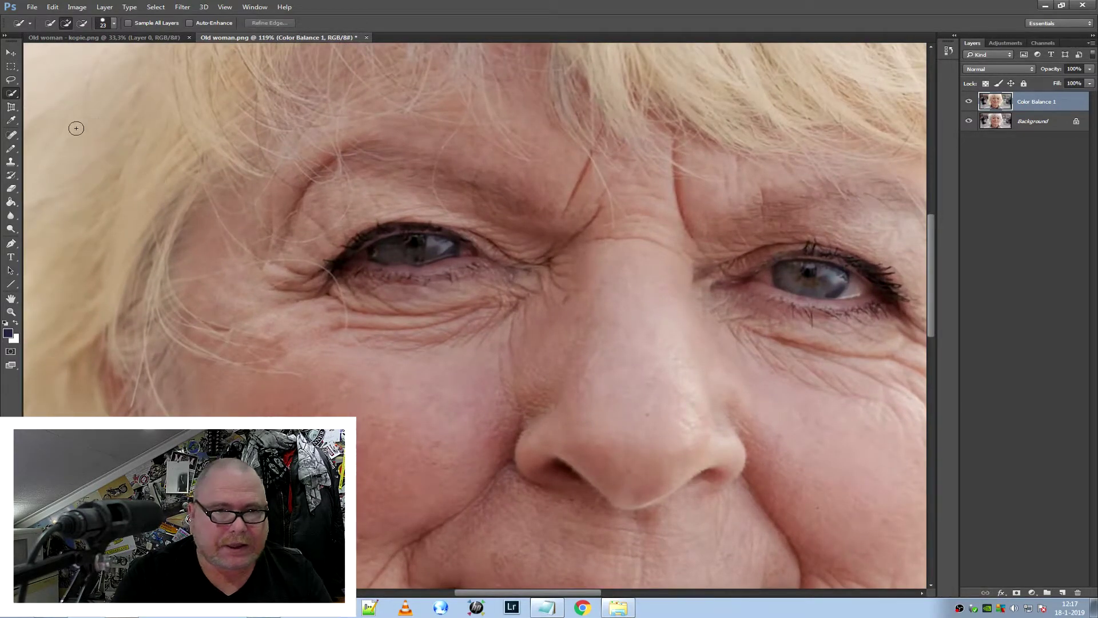
left_click(10, 161)
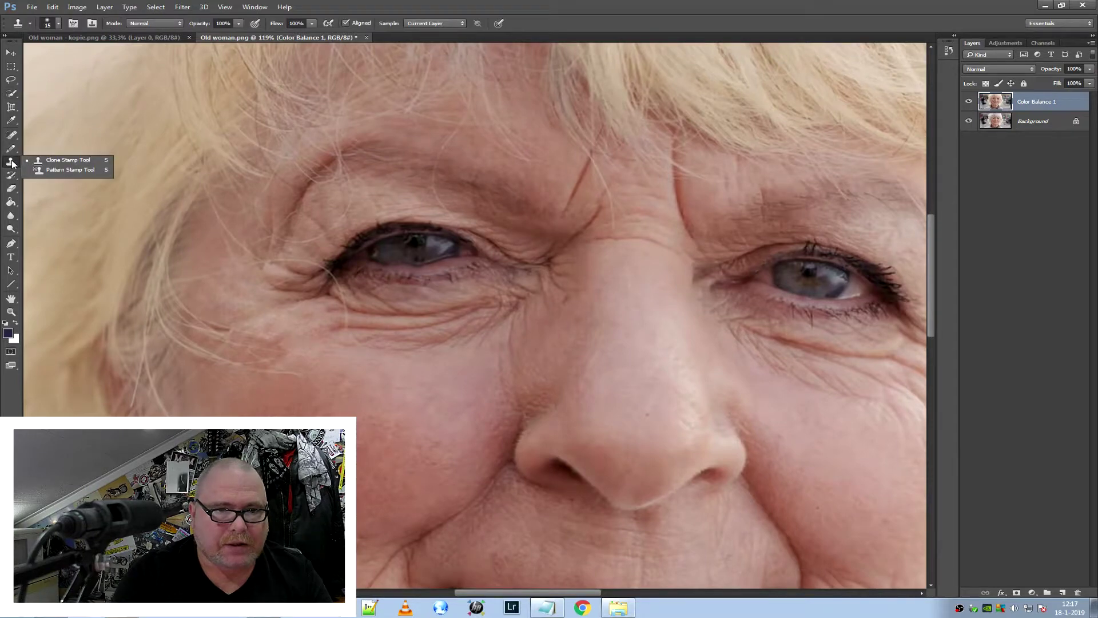
left_click(54, 164)
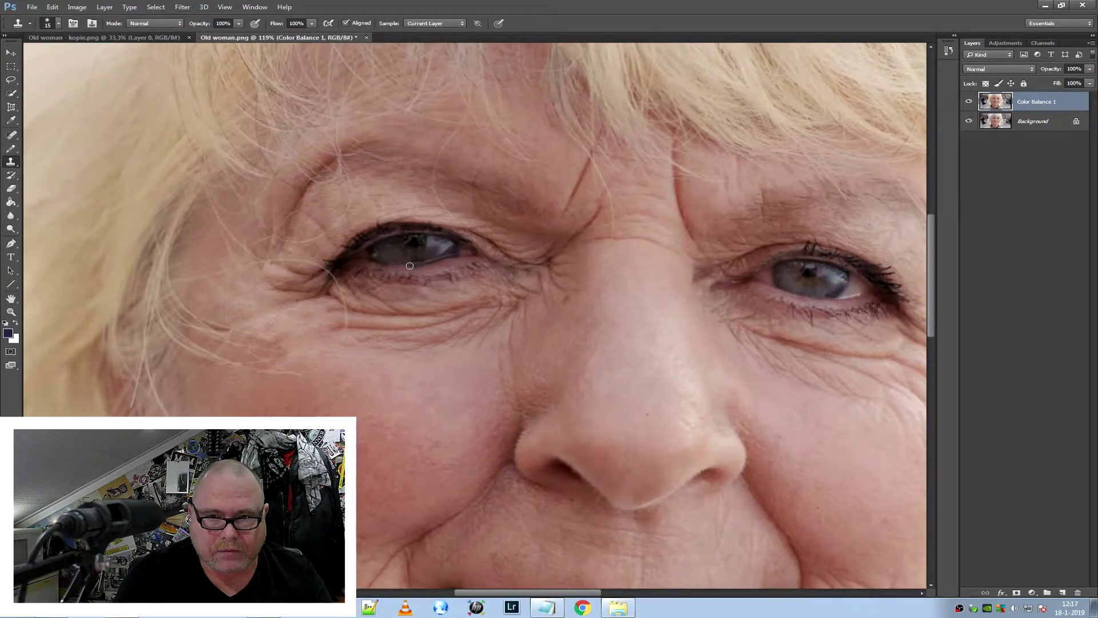
scroll(427, 254, "up", 3)
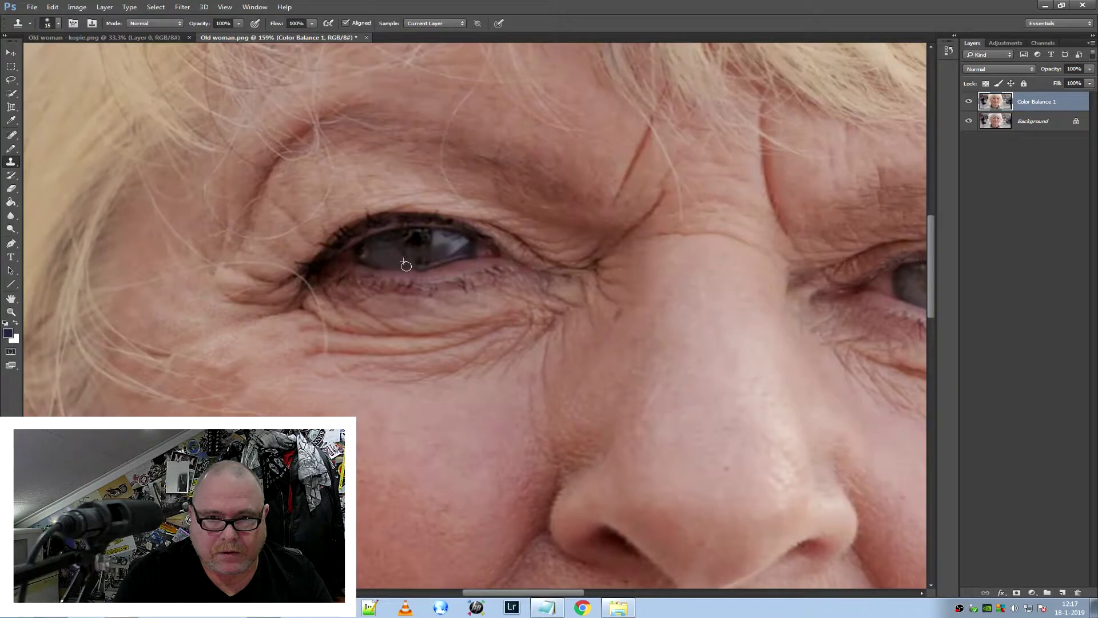
scroll(533, 278, "down", 3)
scroll(533, 277, "up", 1)
scroll(414, 269, "up", 2)
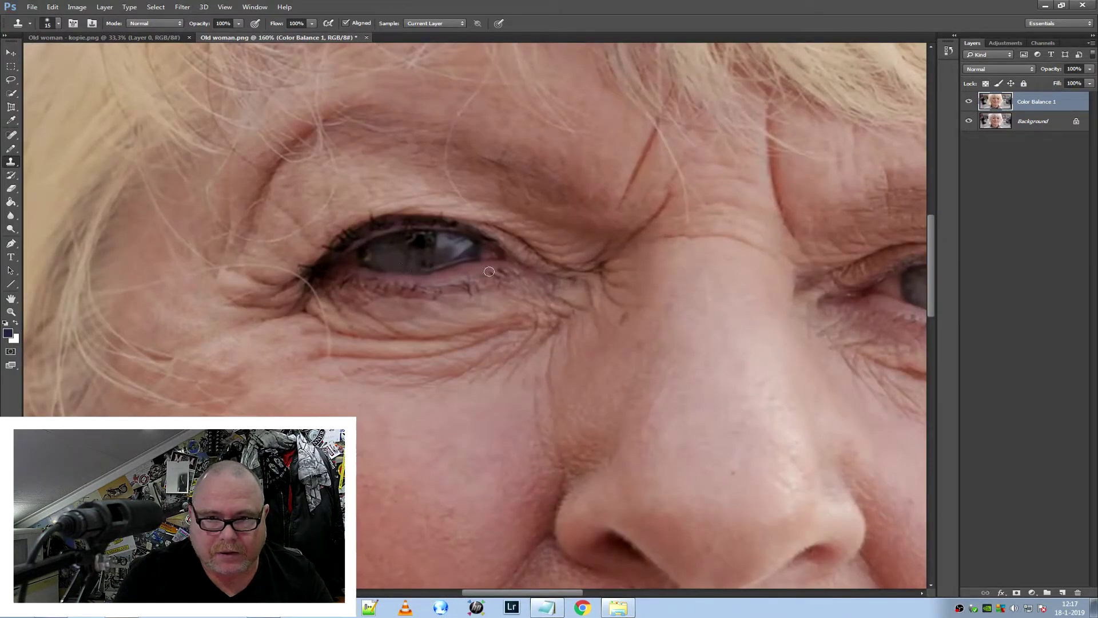
scroll(538, 279, "down", 3)
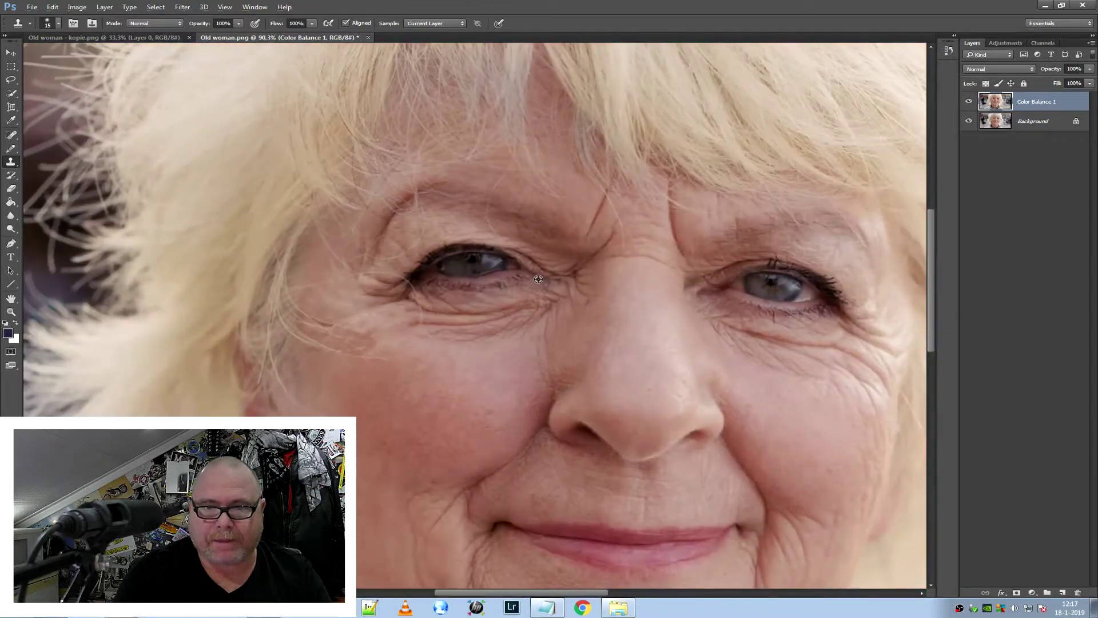
scroll(538, 279, "up", 1)
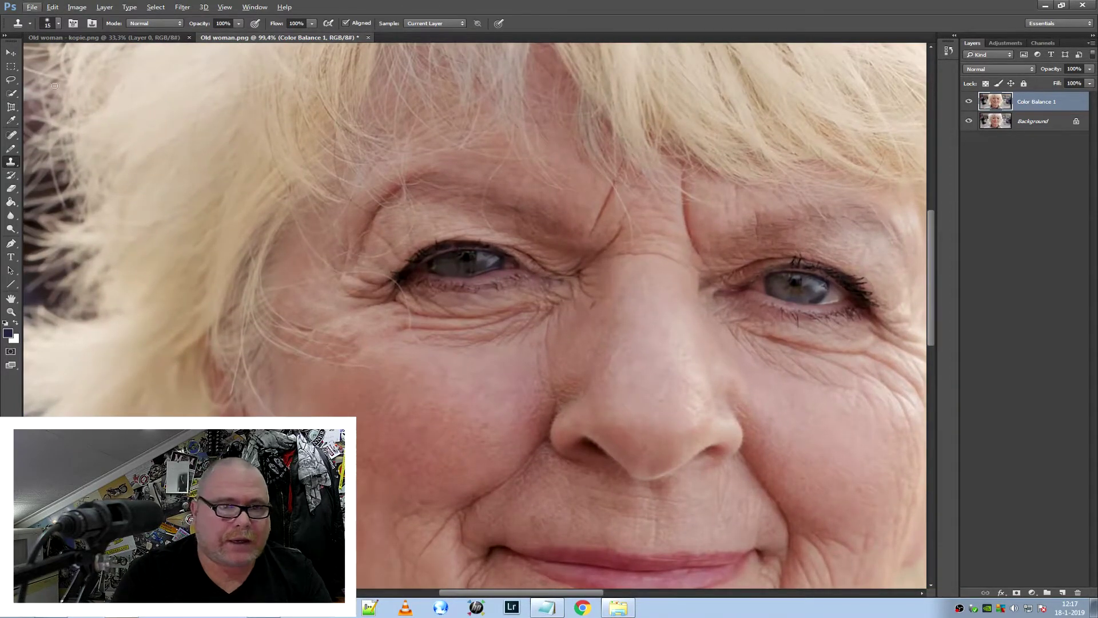
left_click(17, 95)
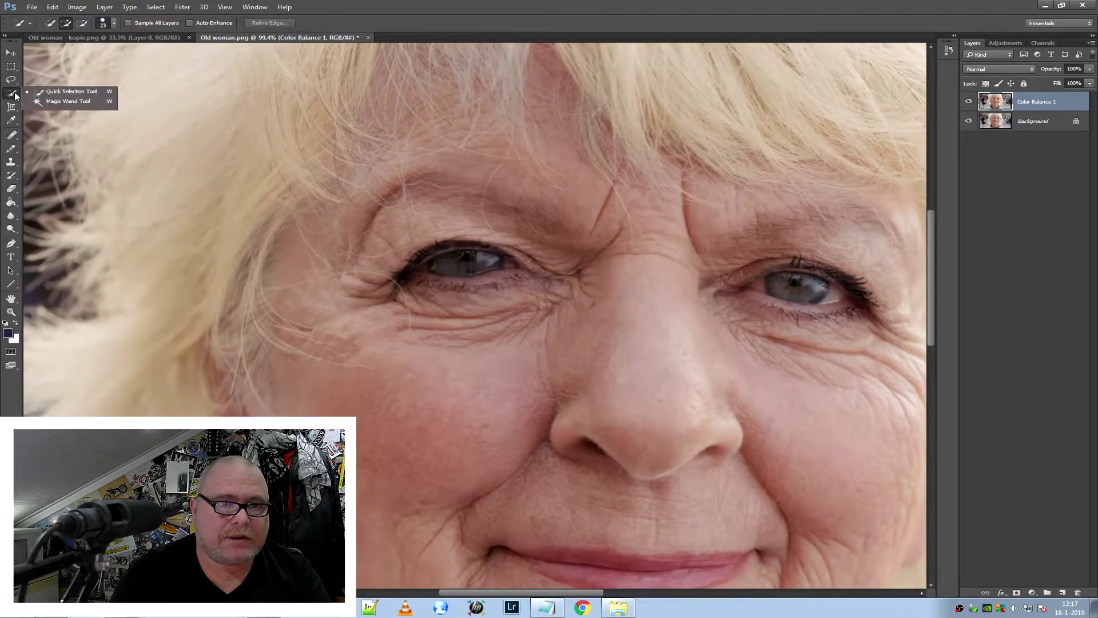
Quick-select the left eye's iris, Alt-trimming its lower corner and upper lid
left_click(84, 94)
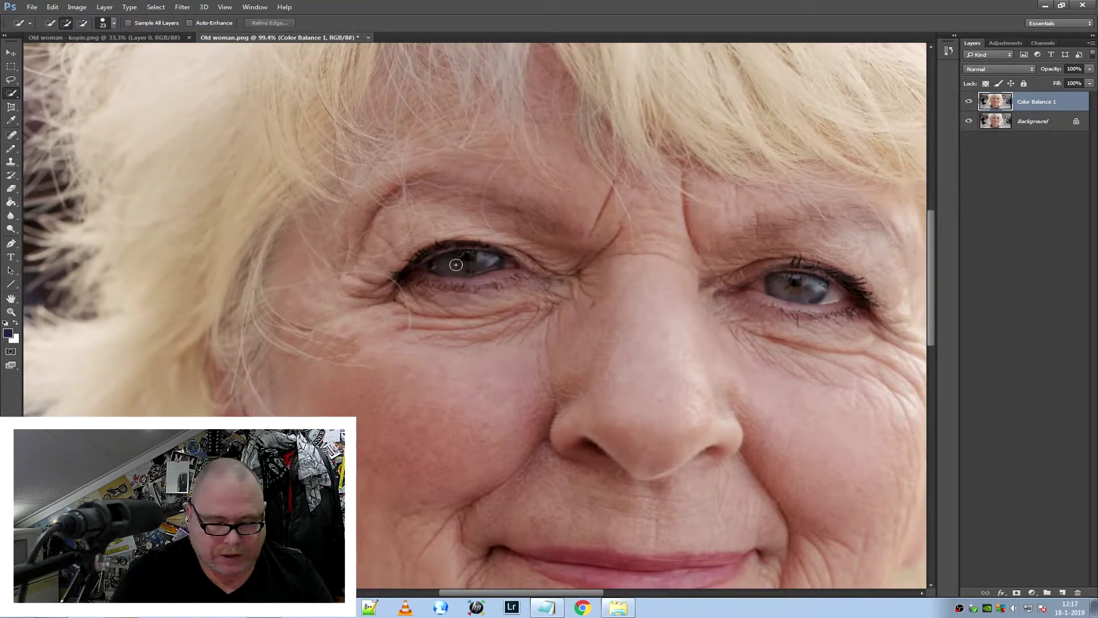
mouse_move(449, 265)
left_mouse_down()
mouse_move(483, 263)
mouse_move(457, 262)
left_mouse_up()
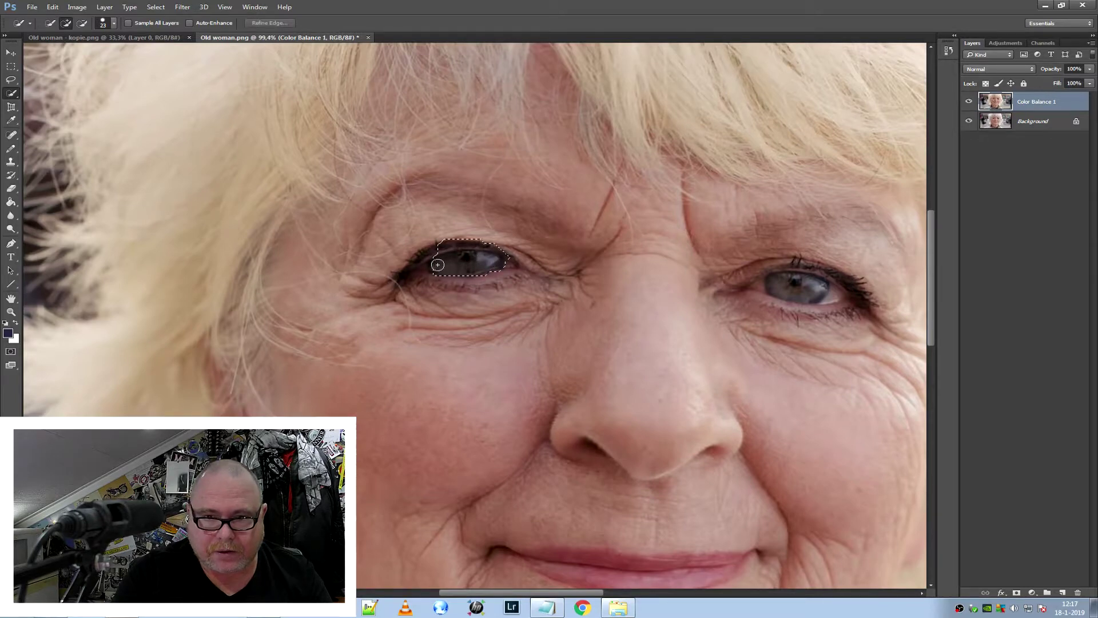
key("alt")
mouse_move(426, 267)
left_mouse_down()
mouse_move(422, 280)
mouse_move(381, 280)
left_mouse_up()
left_click_drag(429, 245, 508, 246)
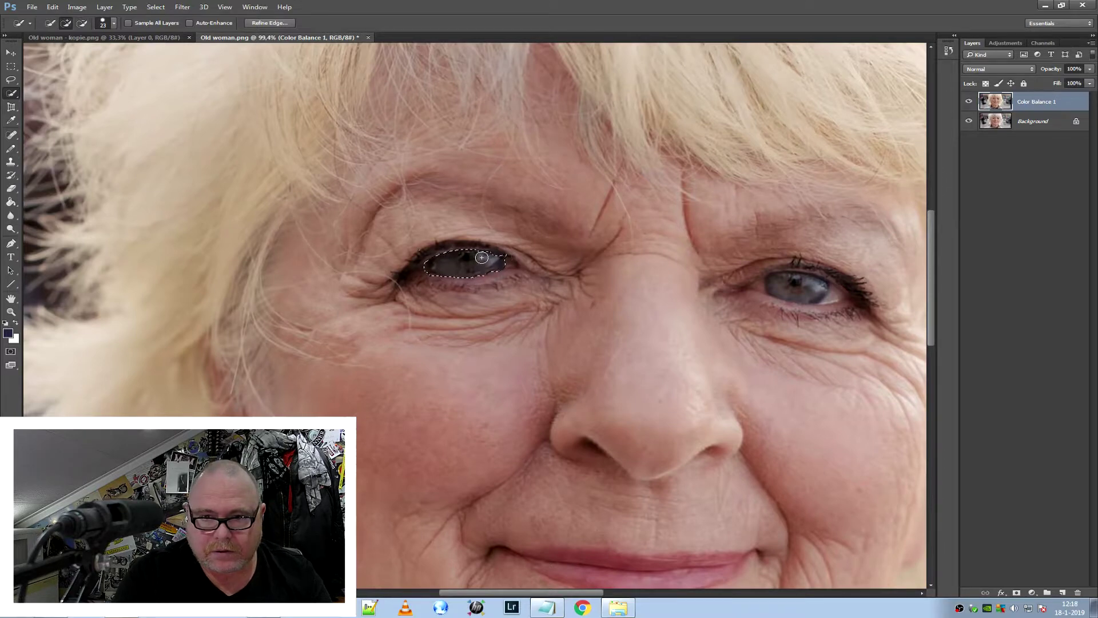
key("alt")
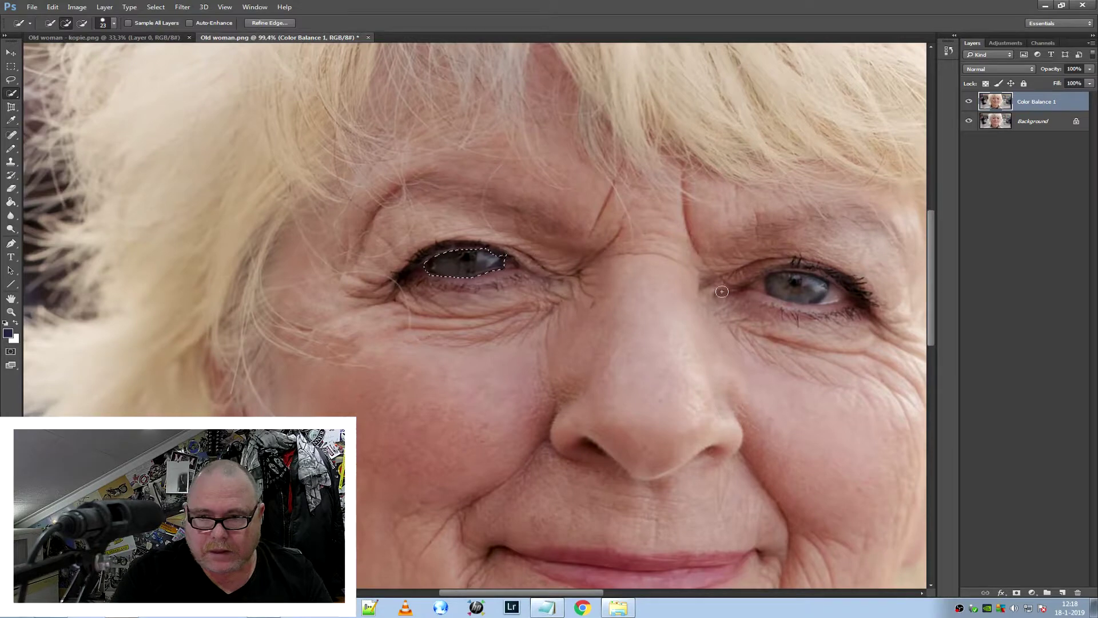
Add the right eye's iris to the selection and adjust its lower edge
mouse_move(784, 283)
left_mouse_down()
mouse_move(826, 273)
mouse_move(776, 264)
mouse_move(809, 284)
left_mouse_up()
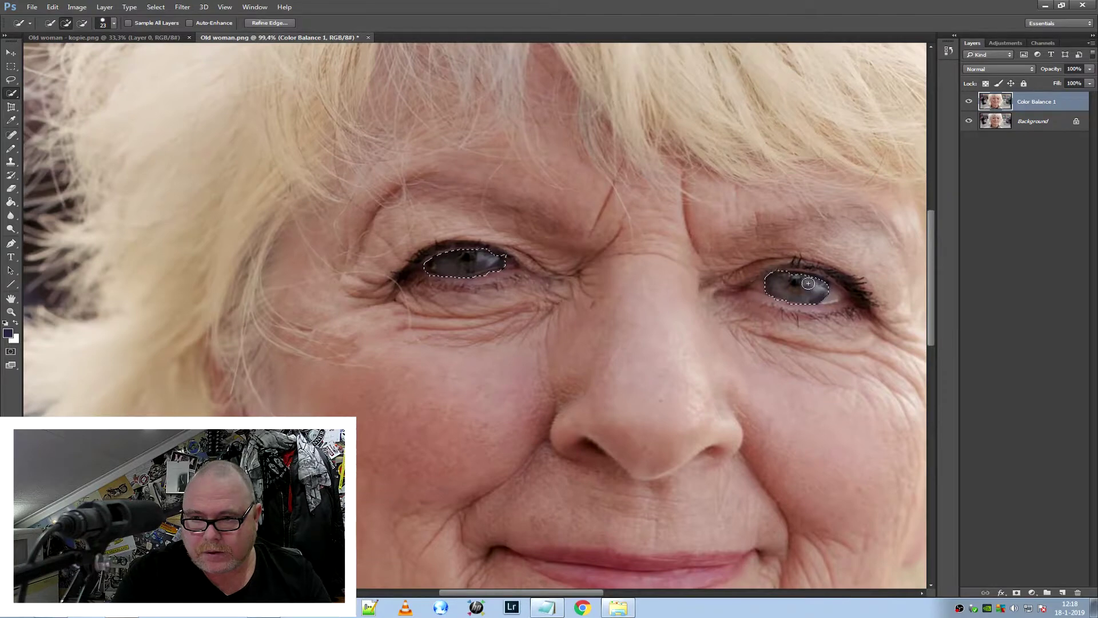
left_click_drag(809, 283, 803, 281)
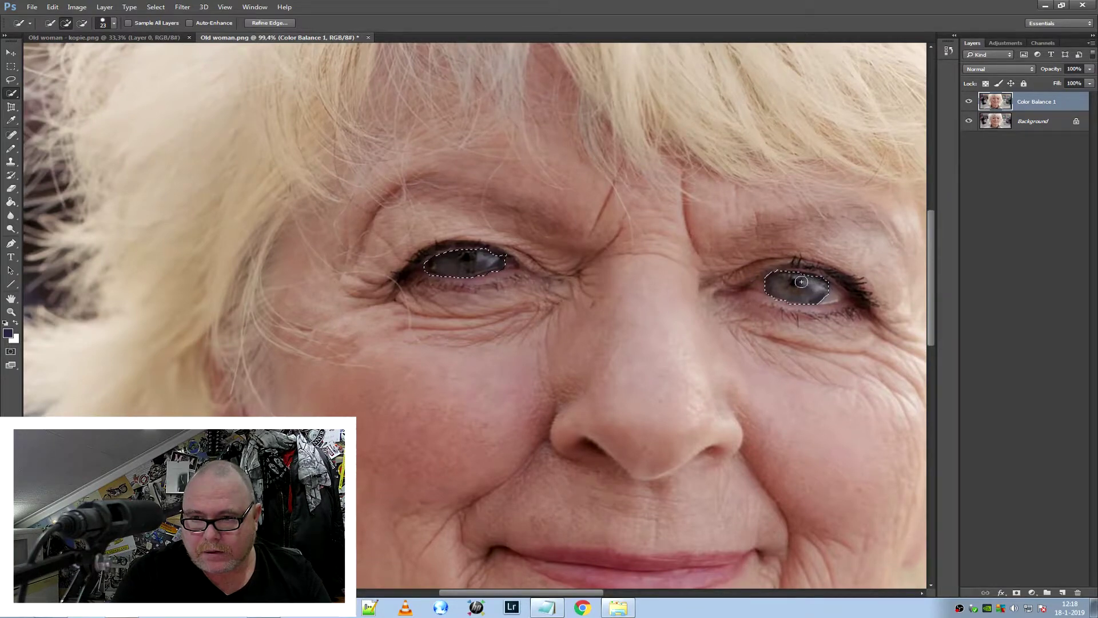
left_click_drag(803, 281, 816, 308)
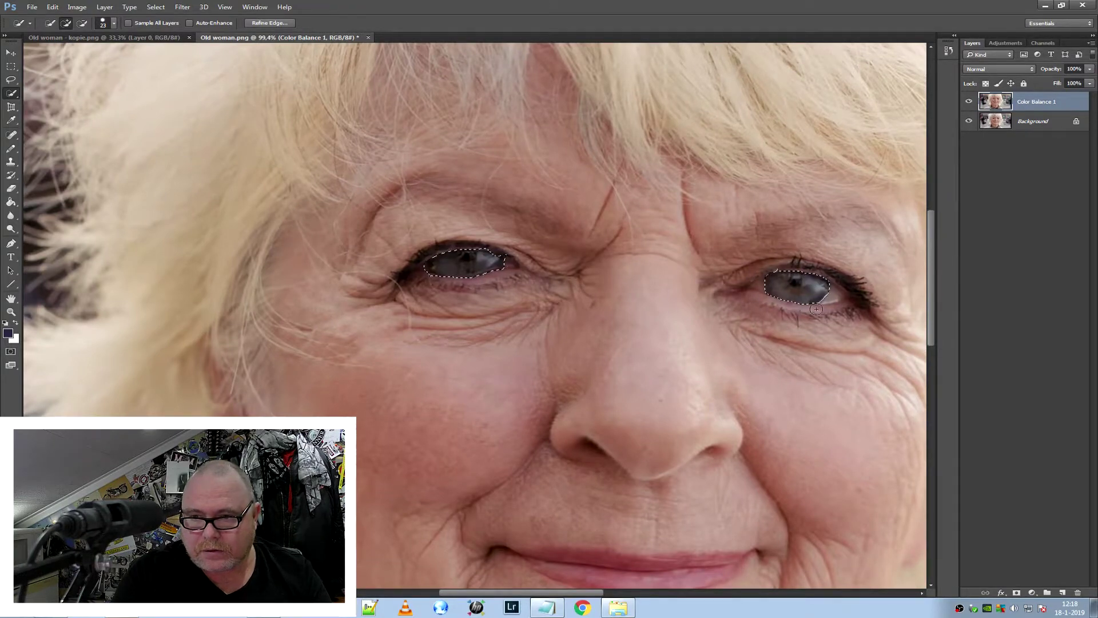
key("ctrl+0")
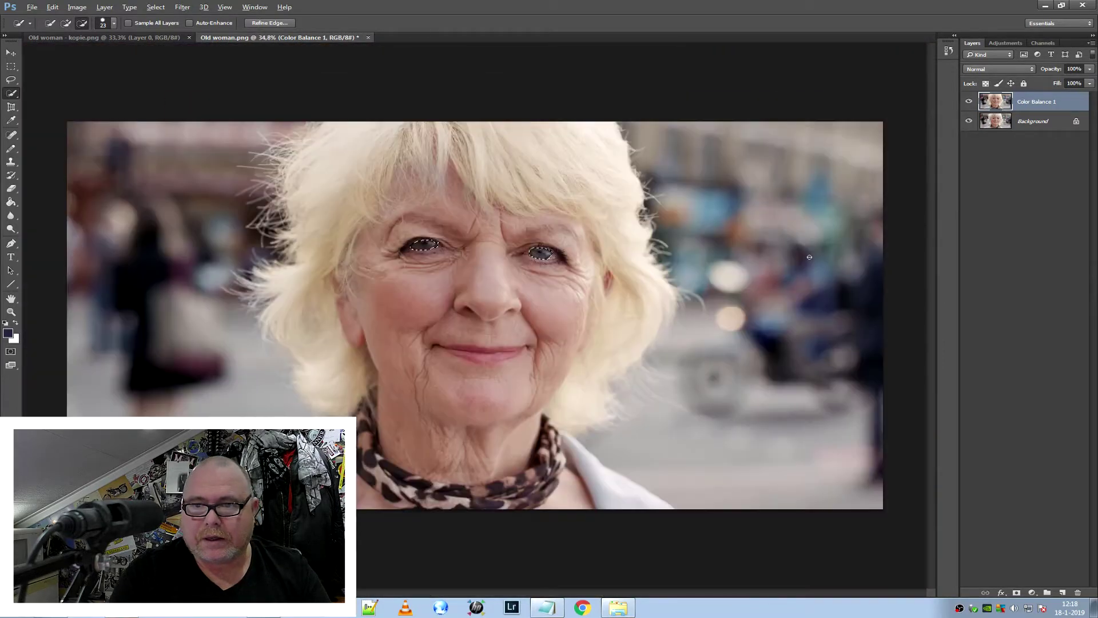
key("alt")
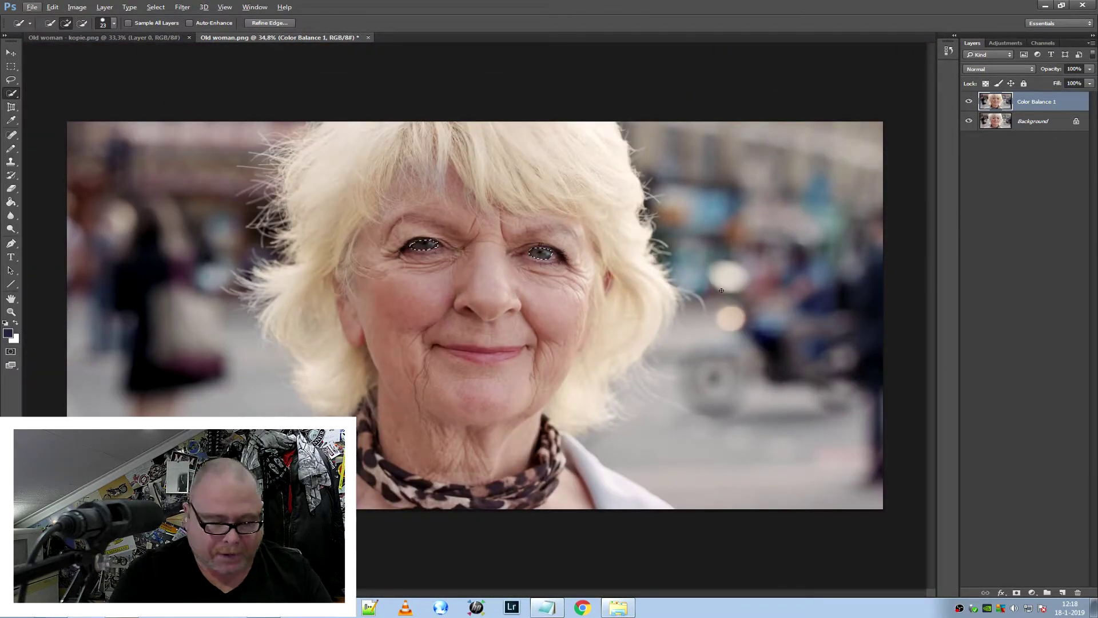
key("alt")
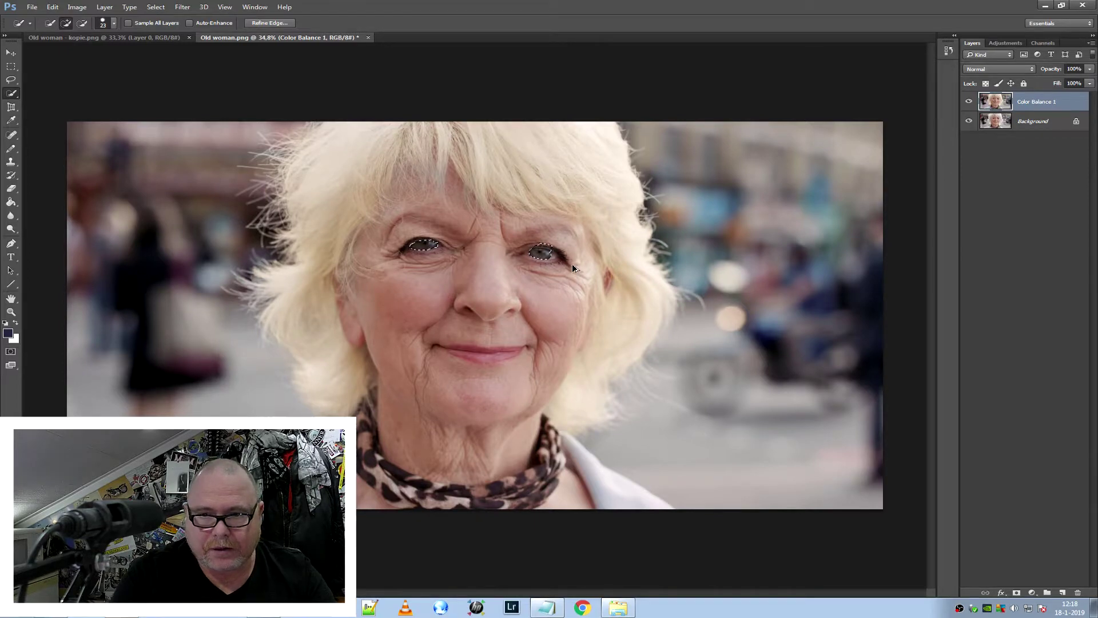
scroll(403, 265, "up", 2)
scroll(435, 252, "up", 2)
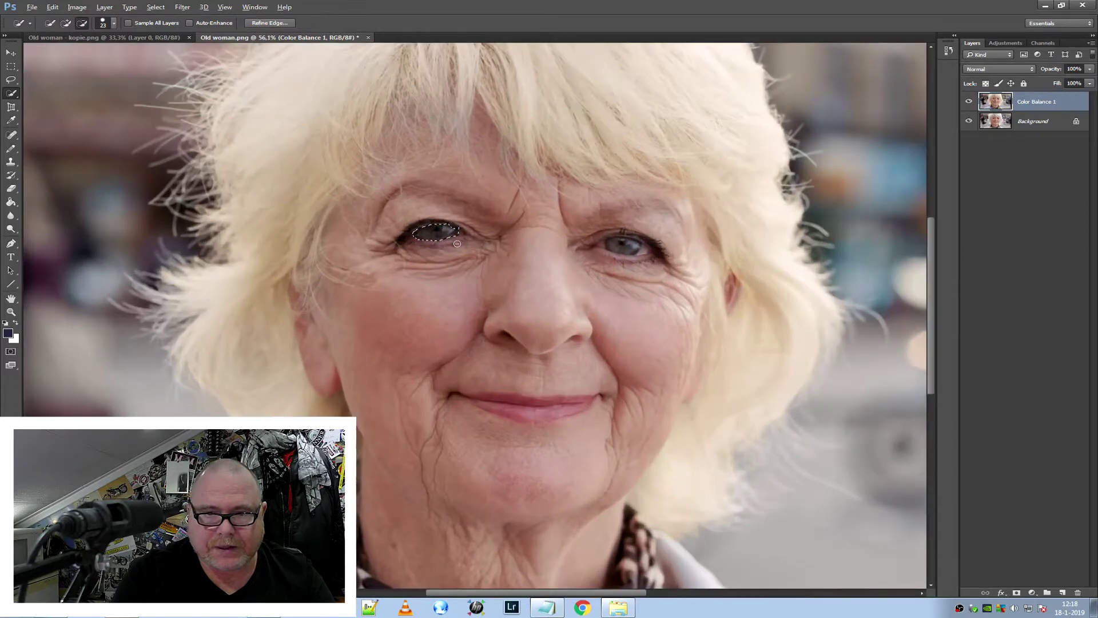
key("alt")
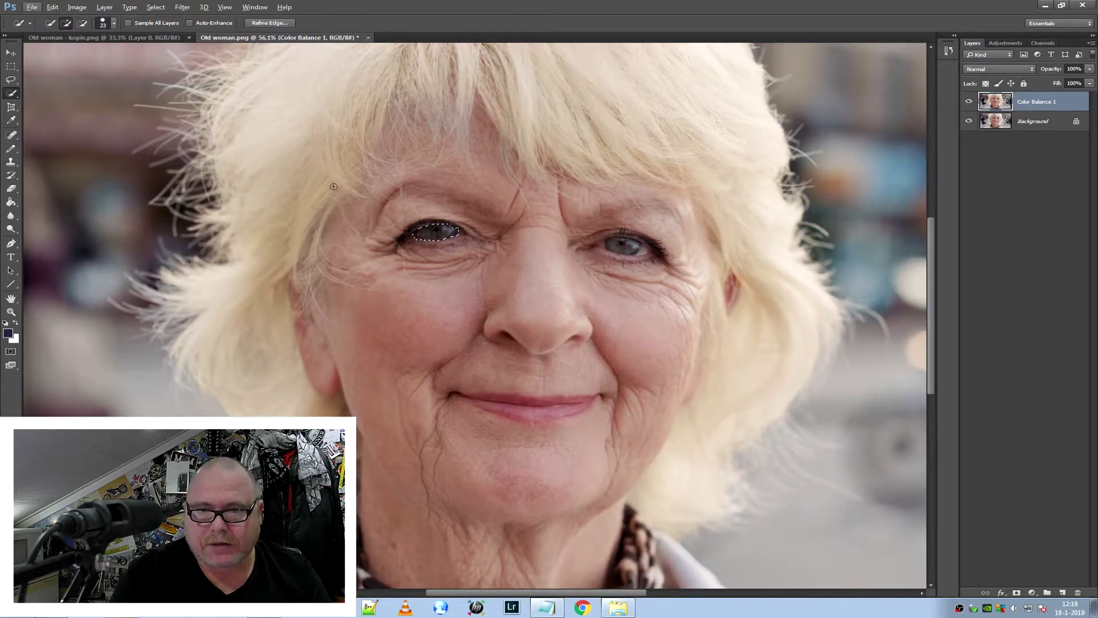
Add an eye-masked Brightness/Contrast layer at Brightness 20, Contrast -3, and close Properties
left_click(1004, 43)
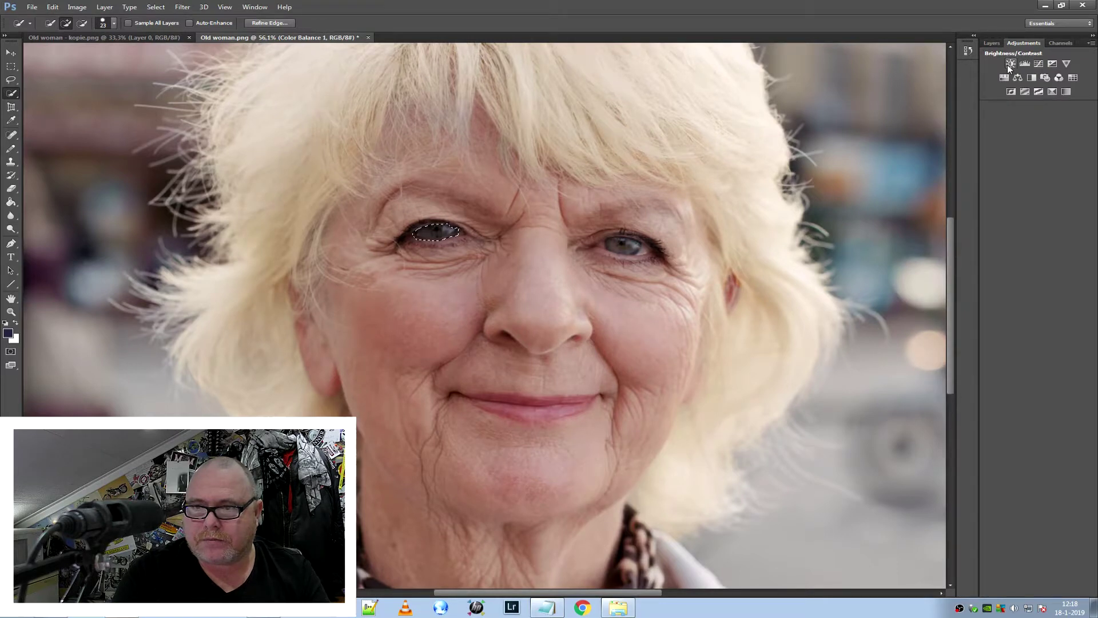
left_click(1010, 64)
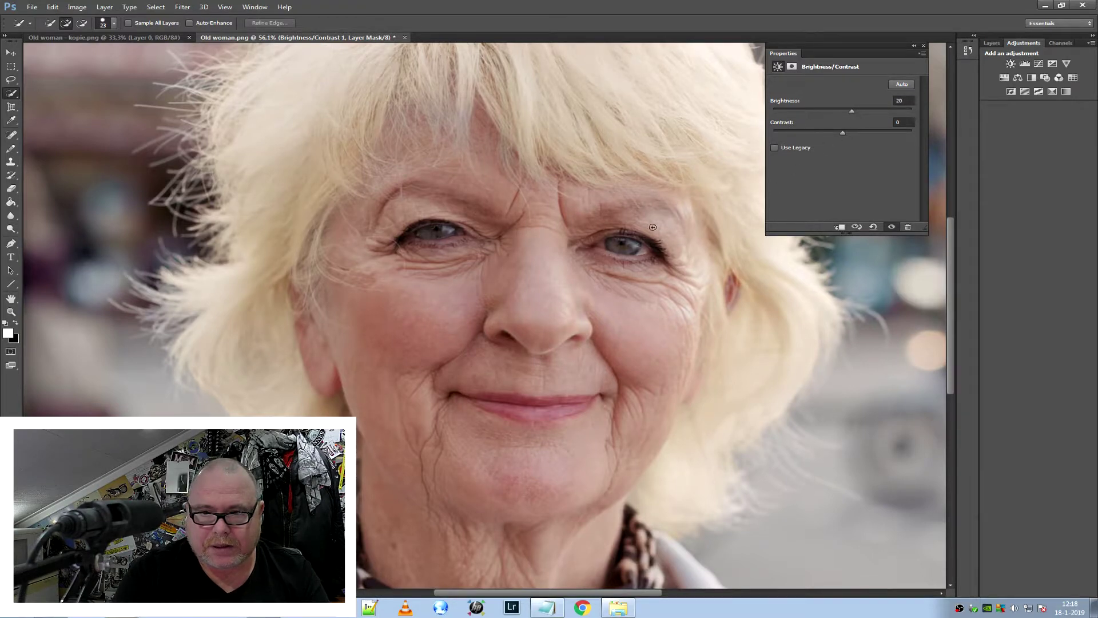
left_click_drag(839, 132, 844, 133)
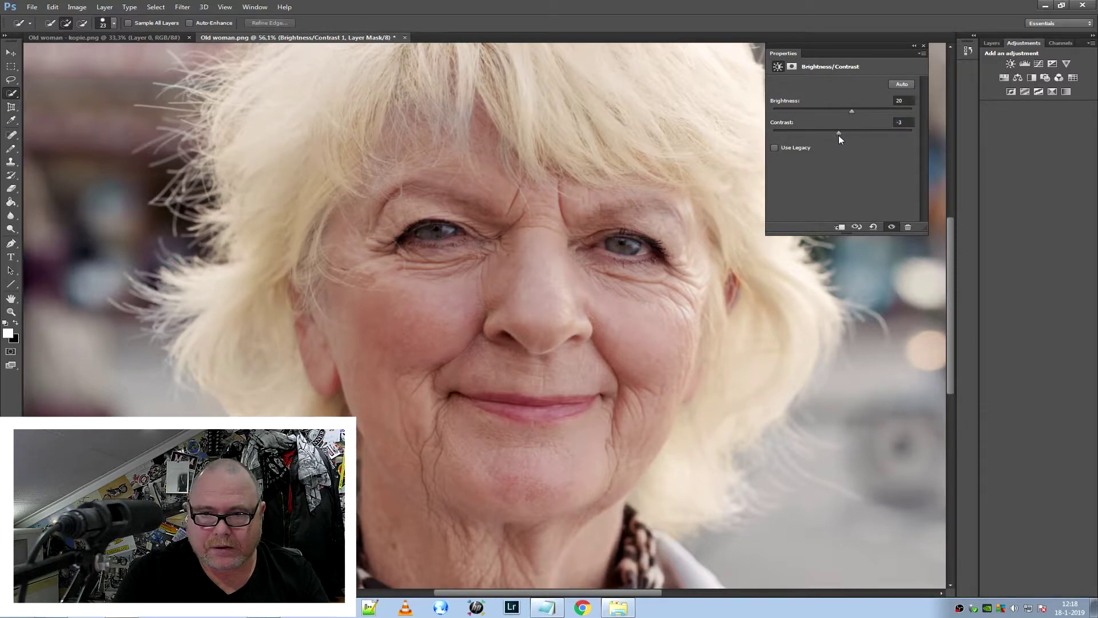
right_click(867, 50)
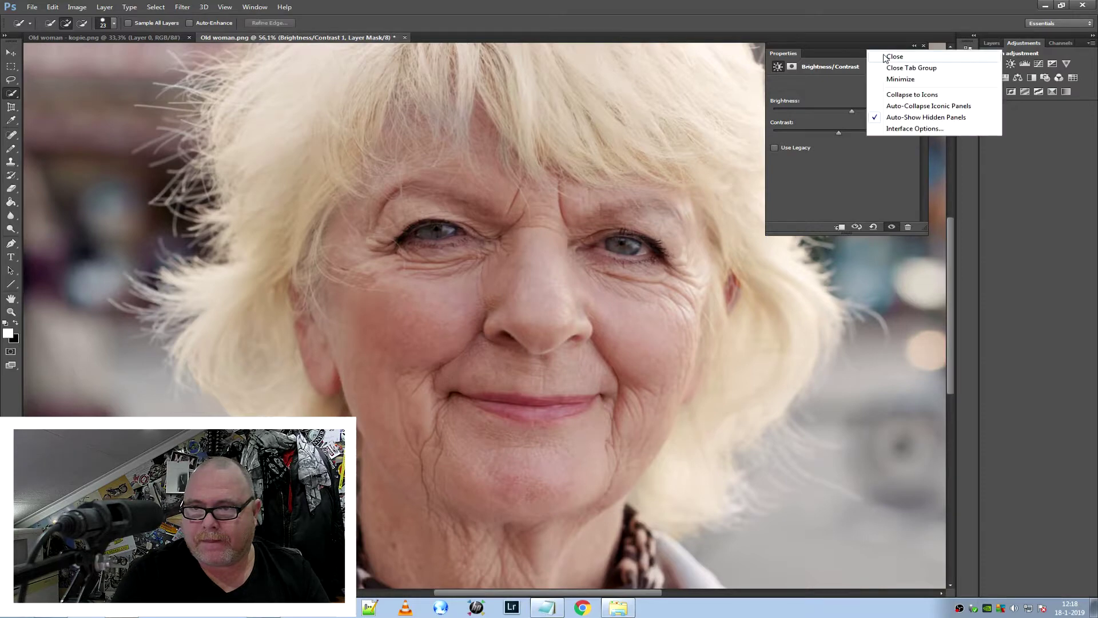
right_click(835, 50)
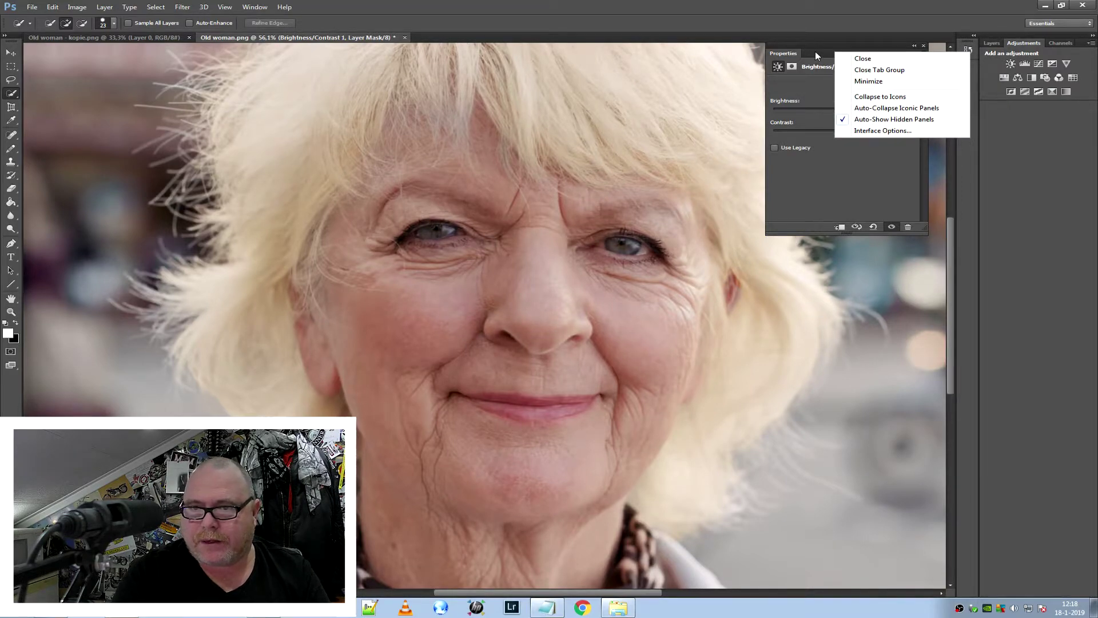
left_click(861, 58)
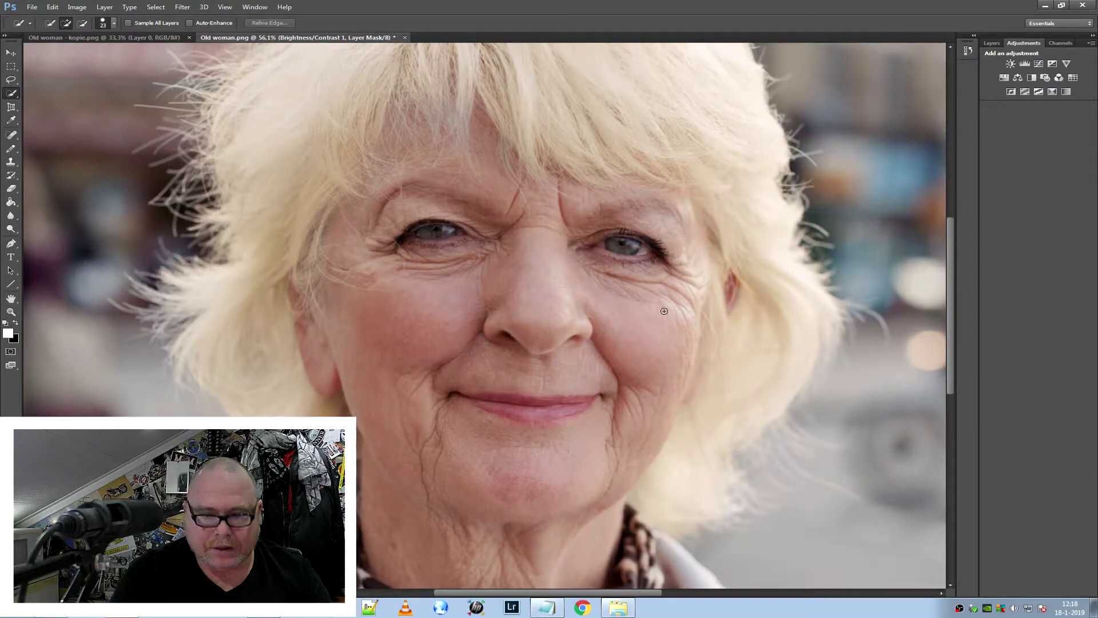
scroll(905, 179, "down", 2)
scroll(906, 179, "down", 3)
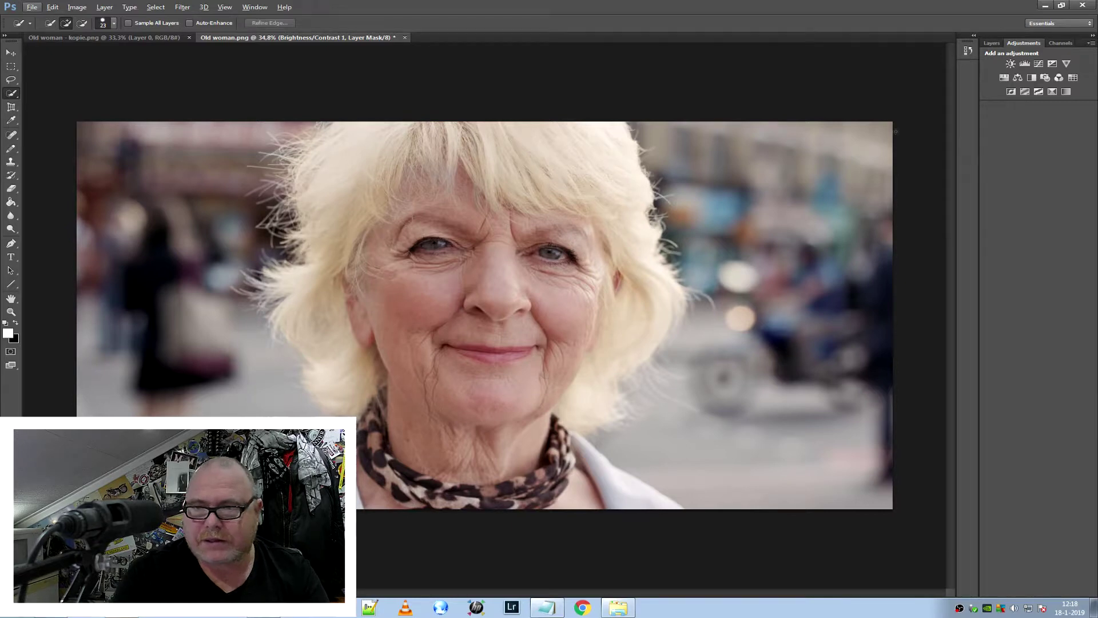
Merge Color Balance 1 with the Brightness/Contrast 1 layer
left_click(993, 44)
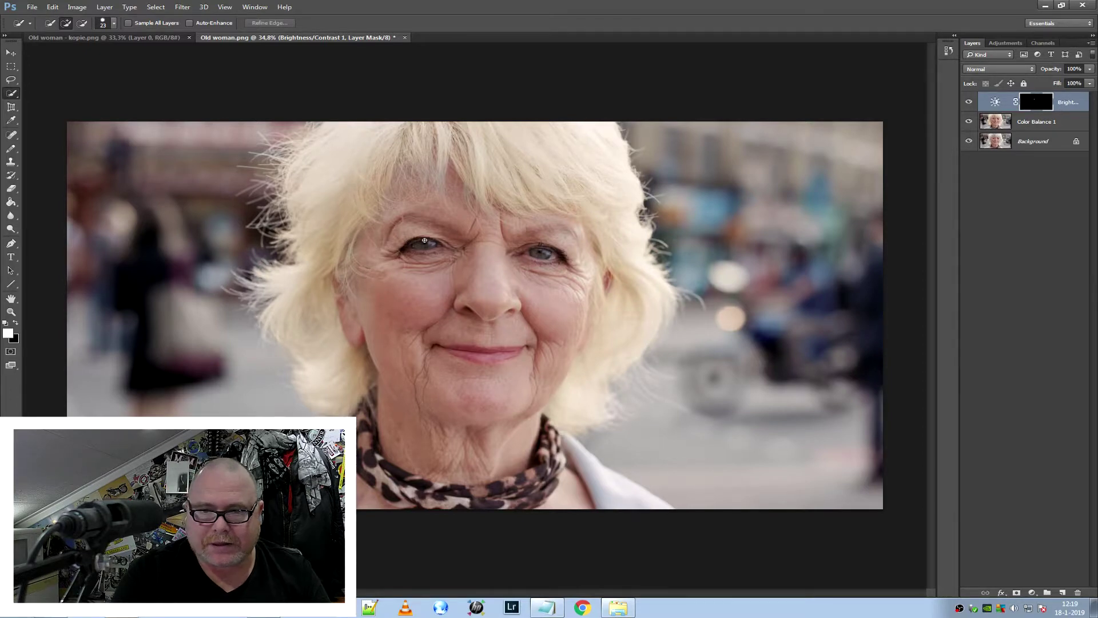
left_click(1047, 124)
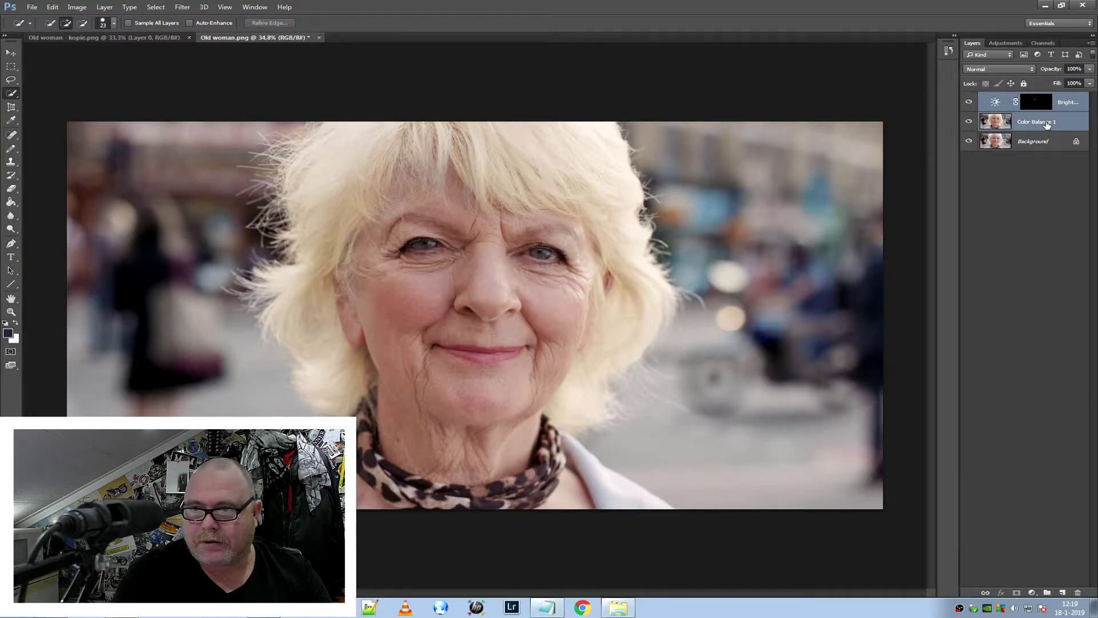
right_click(1066, 124)
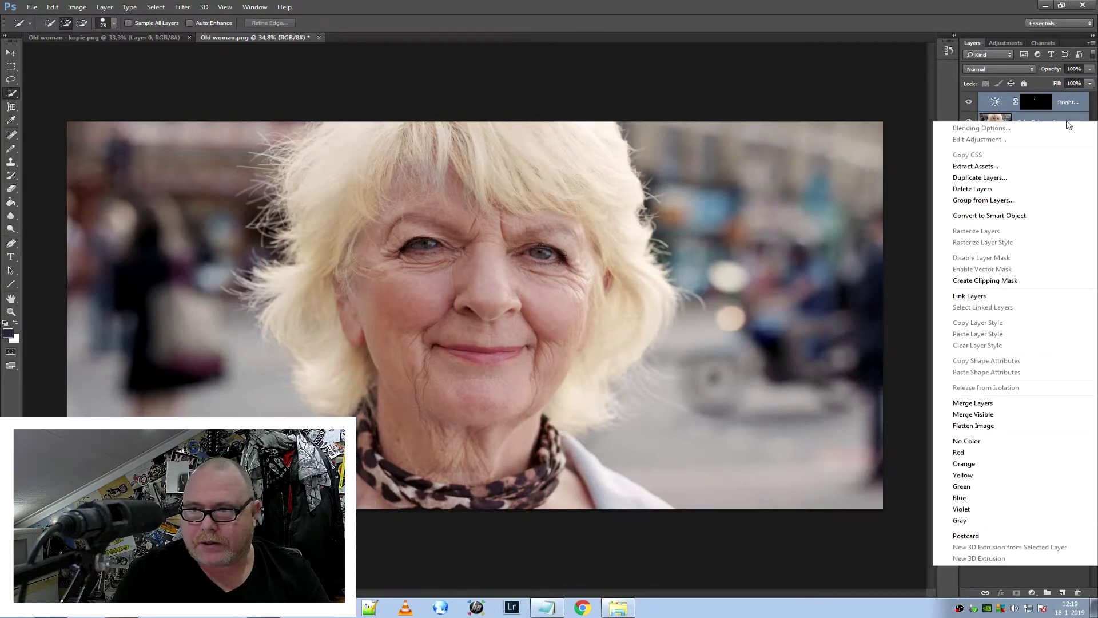
left_click(997, 404)
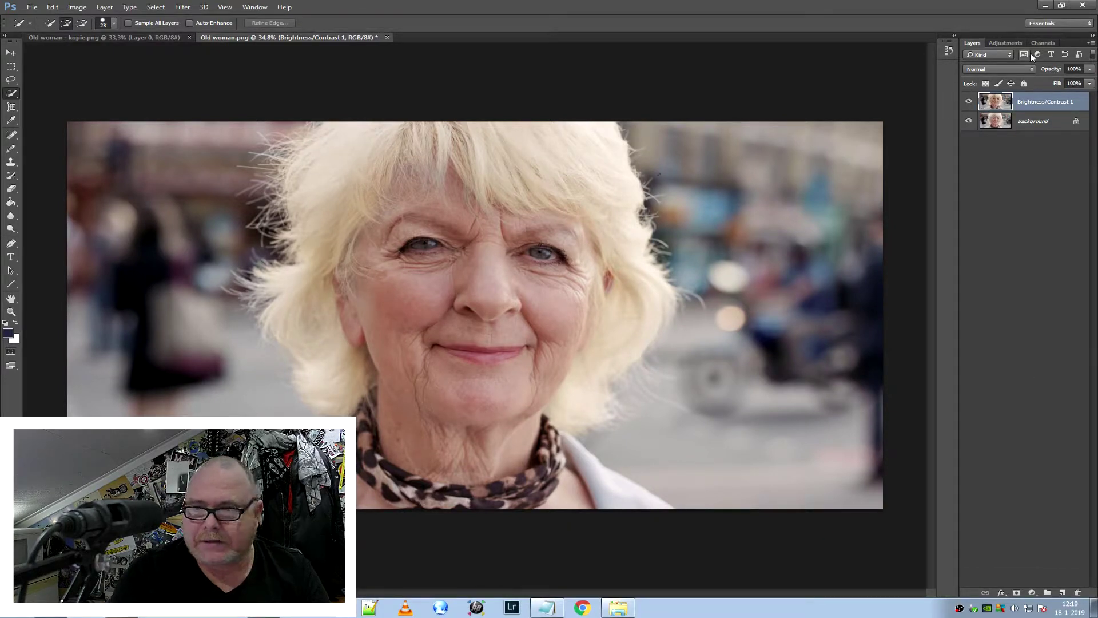
Toggle the merged Brightness/Contrast 1 layer on and off to compare, then zoom in
left_click(968, 103)
left_click(967, 102)
left_click(967, 102)
left_click(967, 103)
left_click(968, 103)
left_click(967, 103)
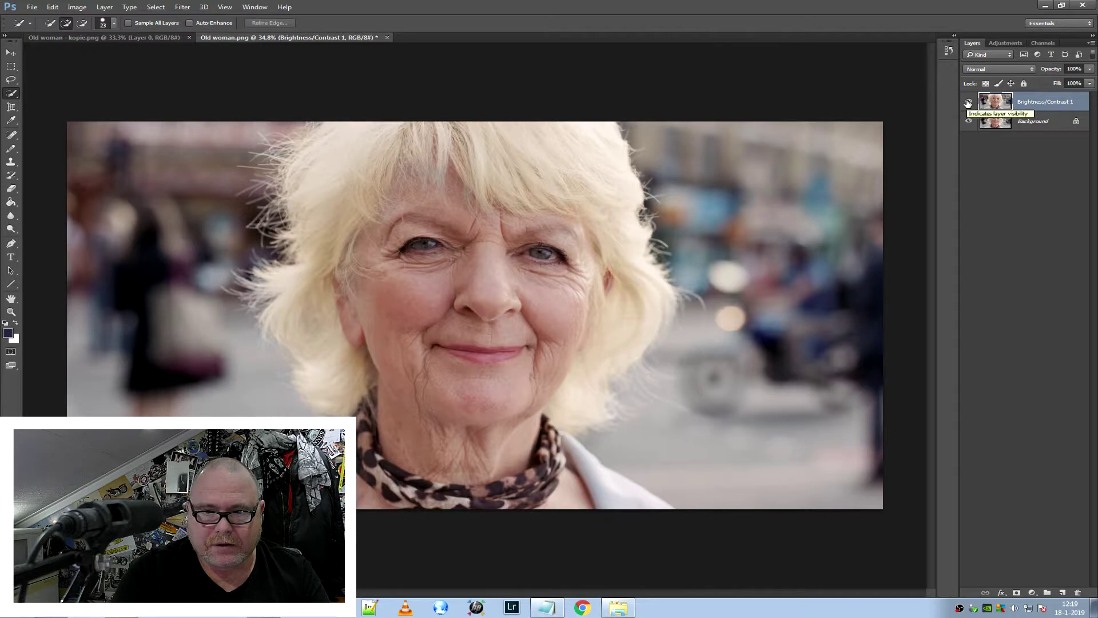
left_click(968, 103)
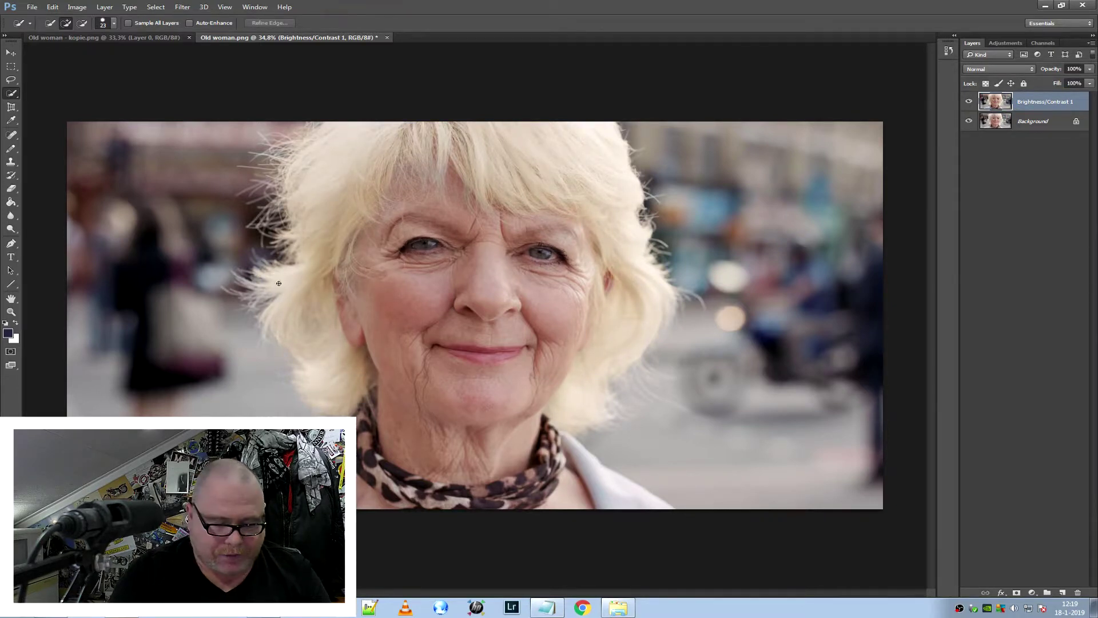
scroll(428, 190, "up", 3)
scroll(429, 217, "up", 1)
scroll(427, 245, "up", 1)
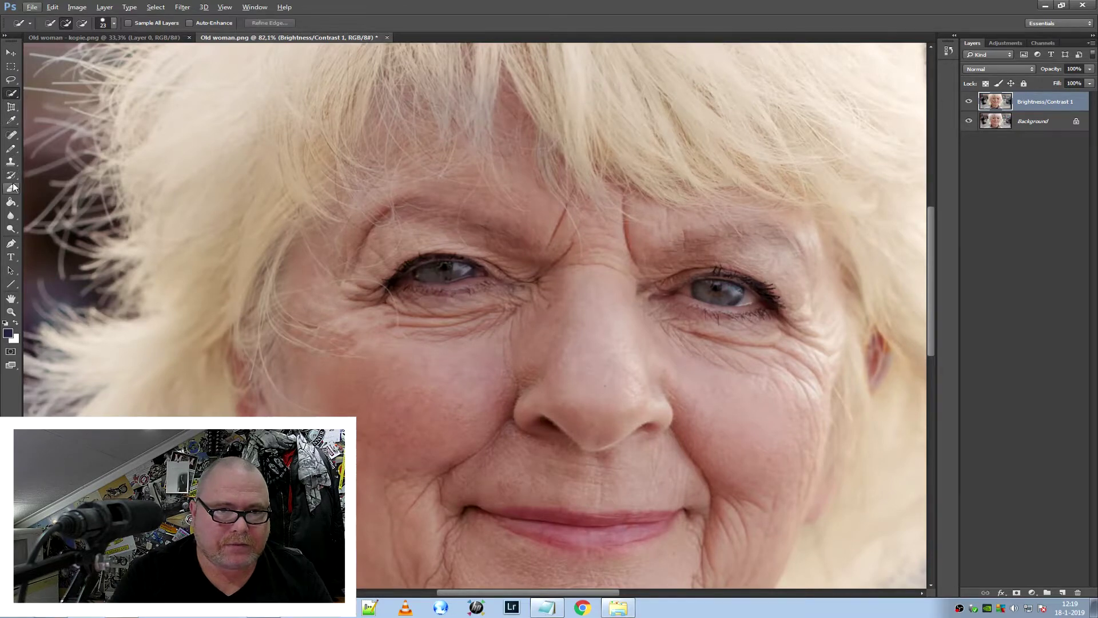
left_click(11, 163)
left_click(50, 162)
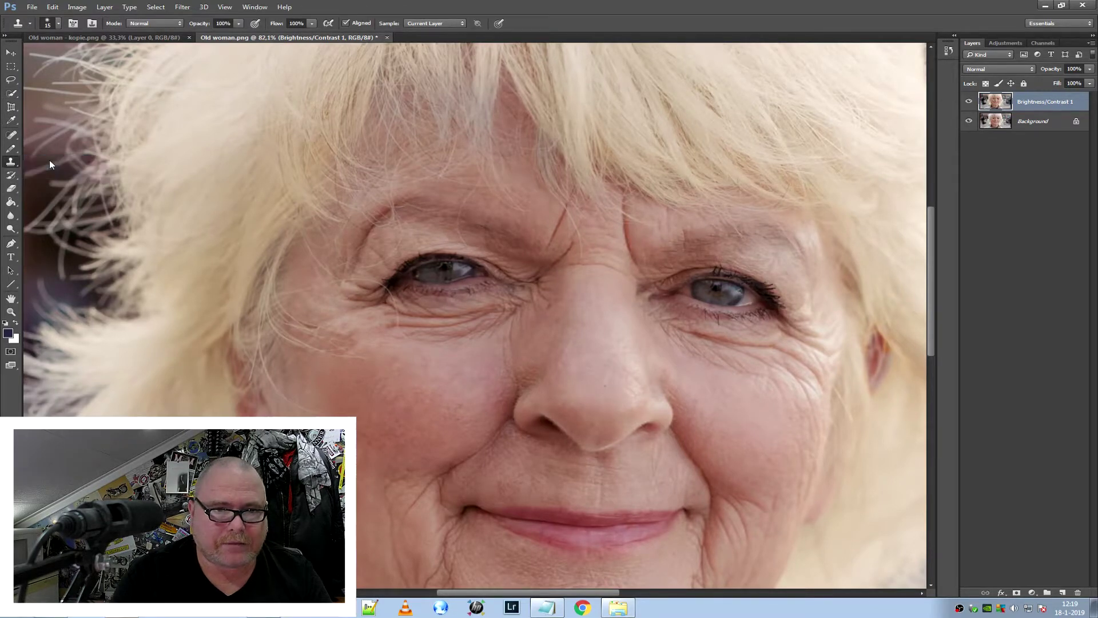
left_click(58, 23)
left_click_drag(71, 55, 80, 54)
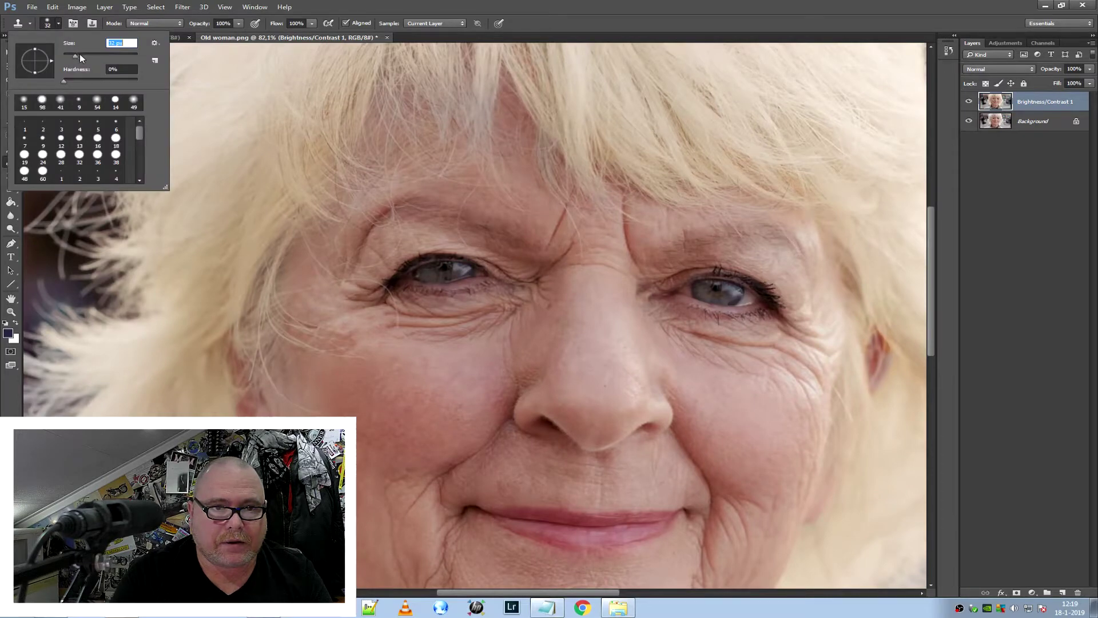
left_click(716, 289, "alt")
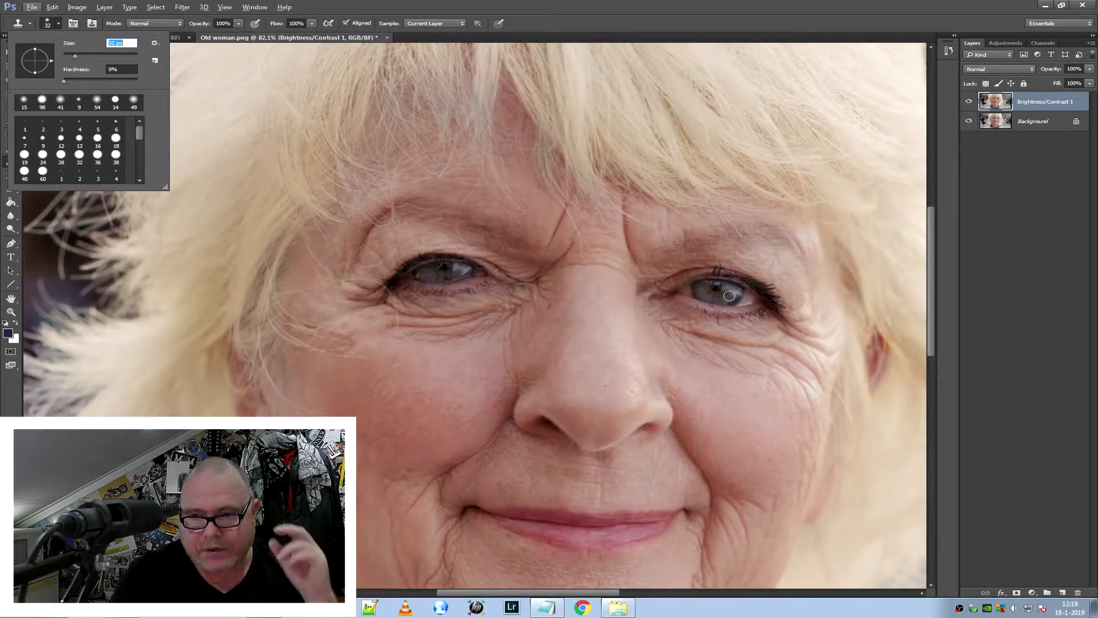
left_click(719, 287, "alt")
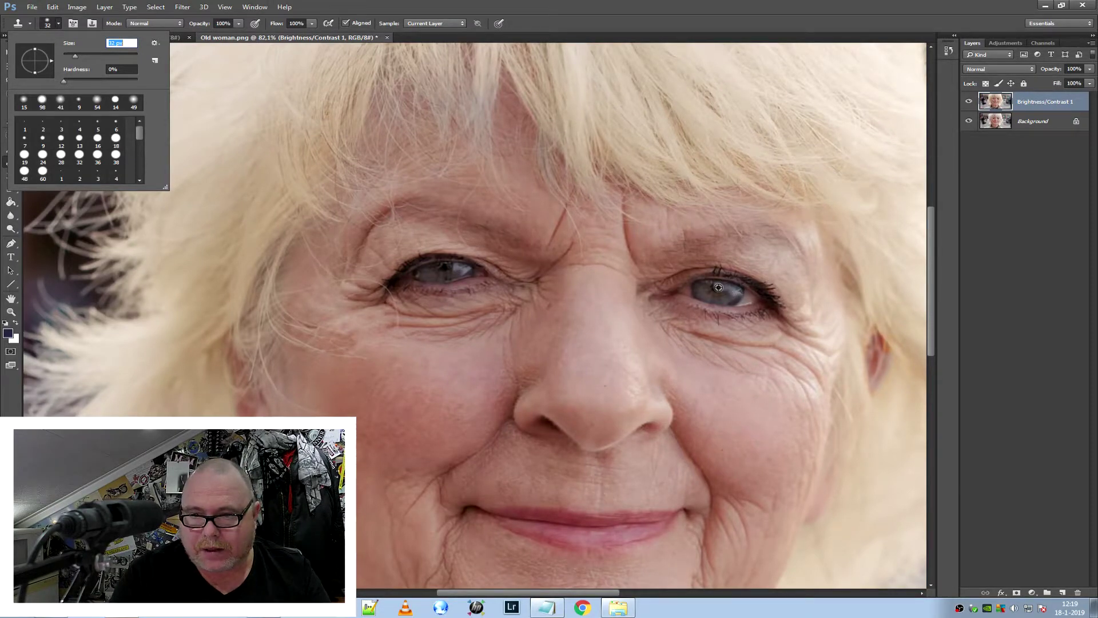
left_click(718, 288, "alt")
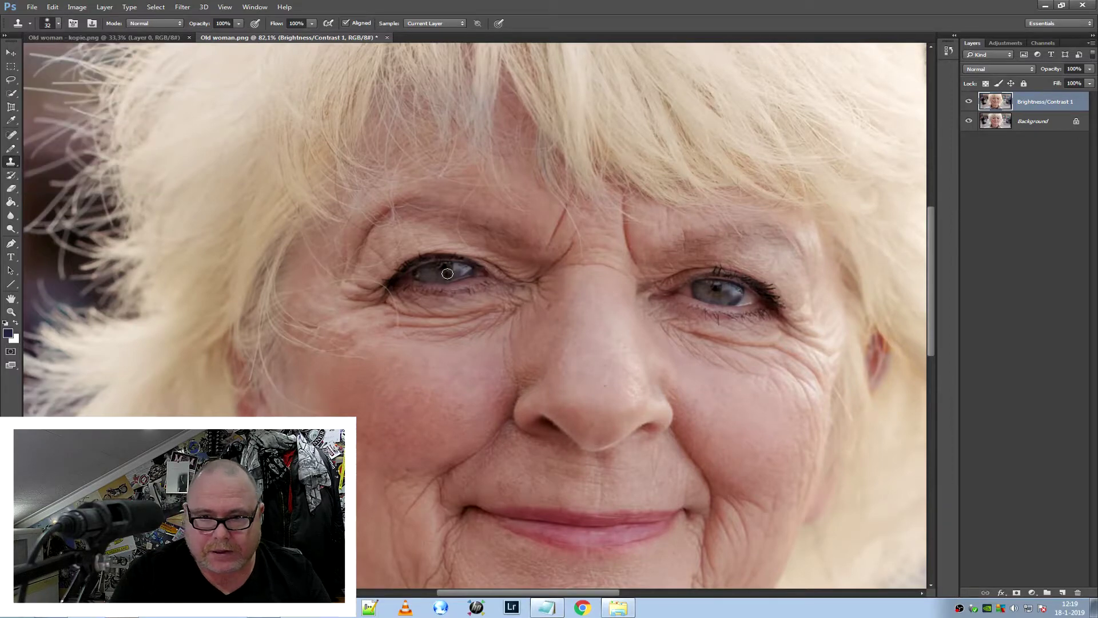
left_click_drag(445, 268, 426, 273)
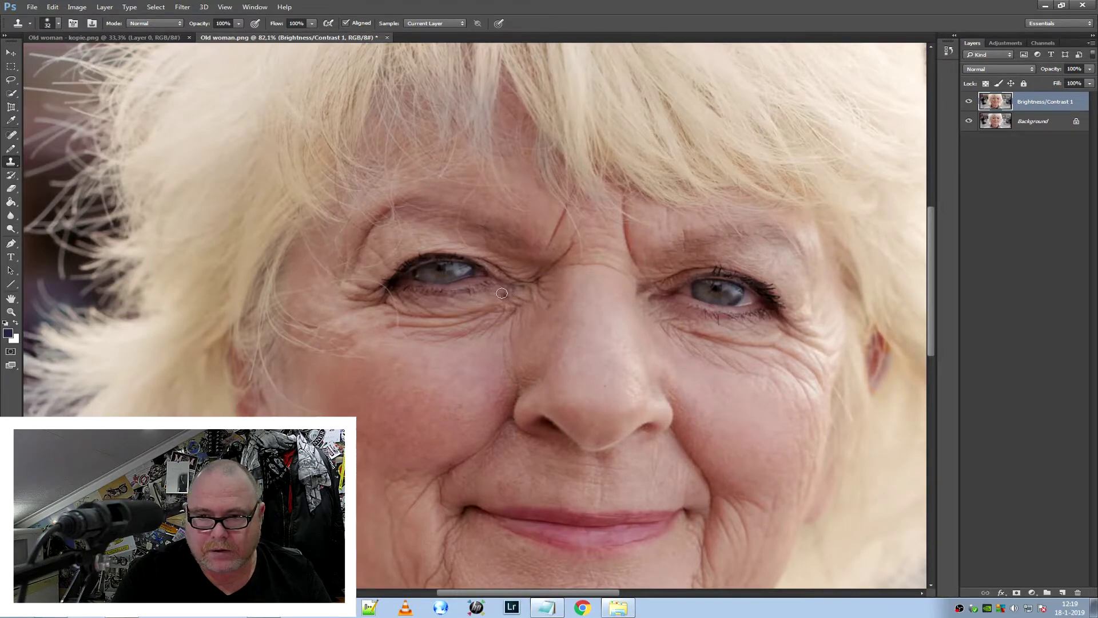
left_click_drag(449, 271, 439, 267)
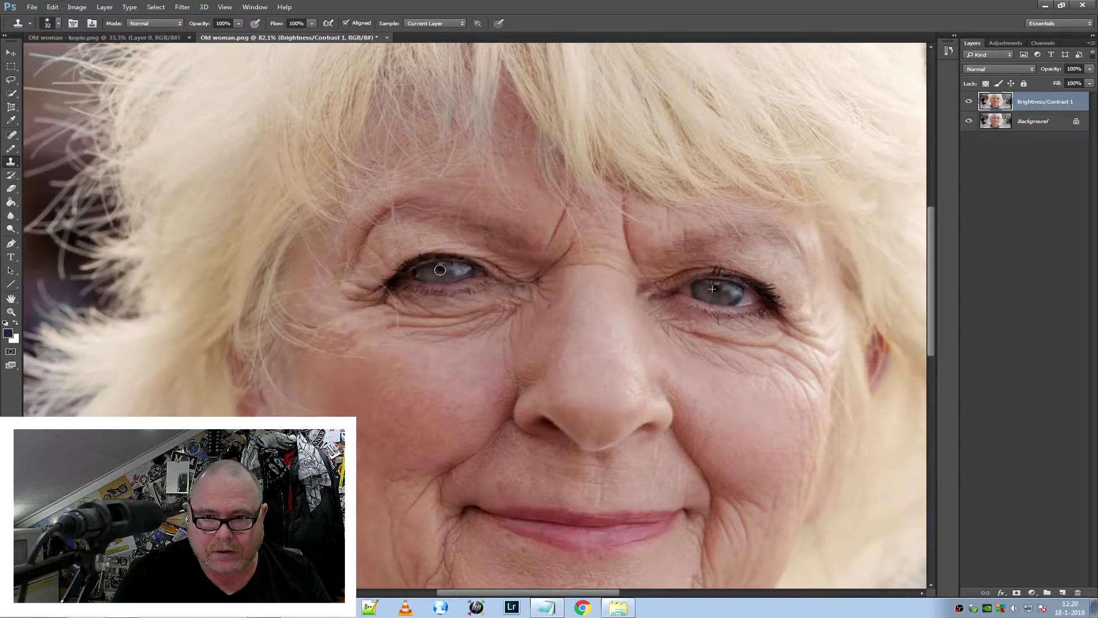
scroll(675, 339, "down", 1)
scroll(675, 339, "down", 1)
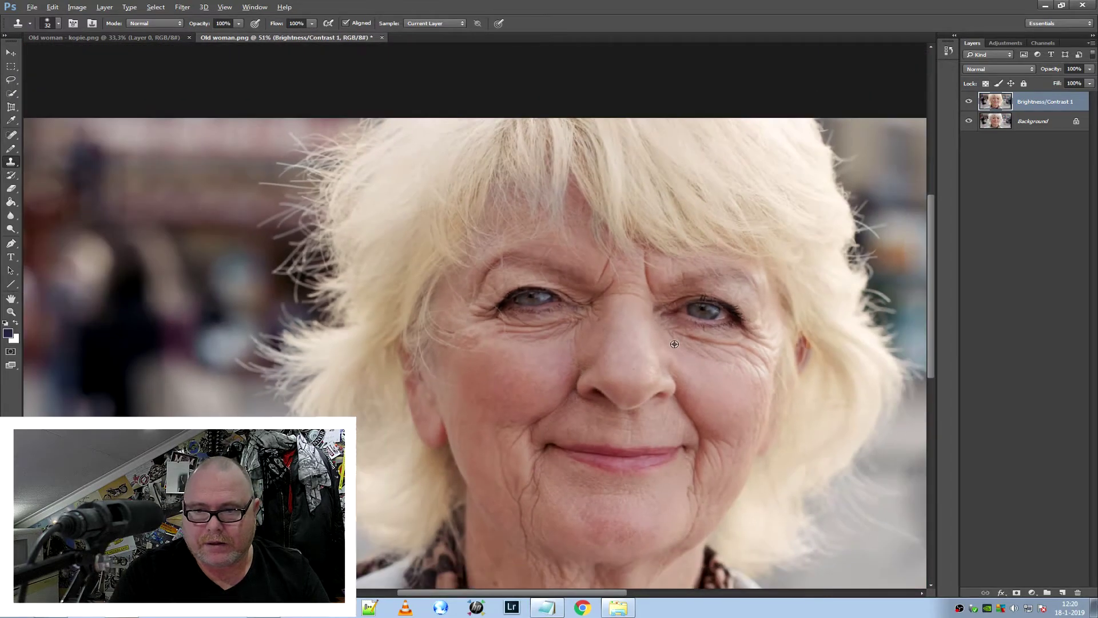
scroll(685, 340, "up", 1)
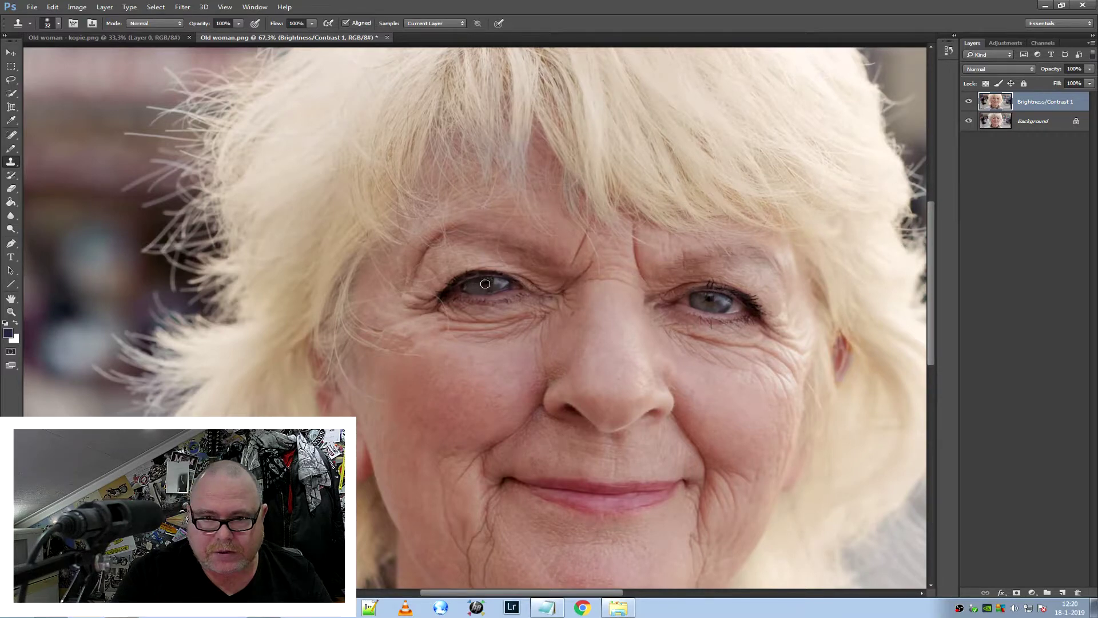
mouse_move(485, 282)
left_mouse_down()
mouse_move(495, 285)
mouse_move(465, 295)
left_mouse_up()
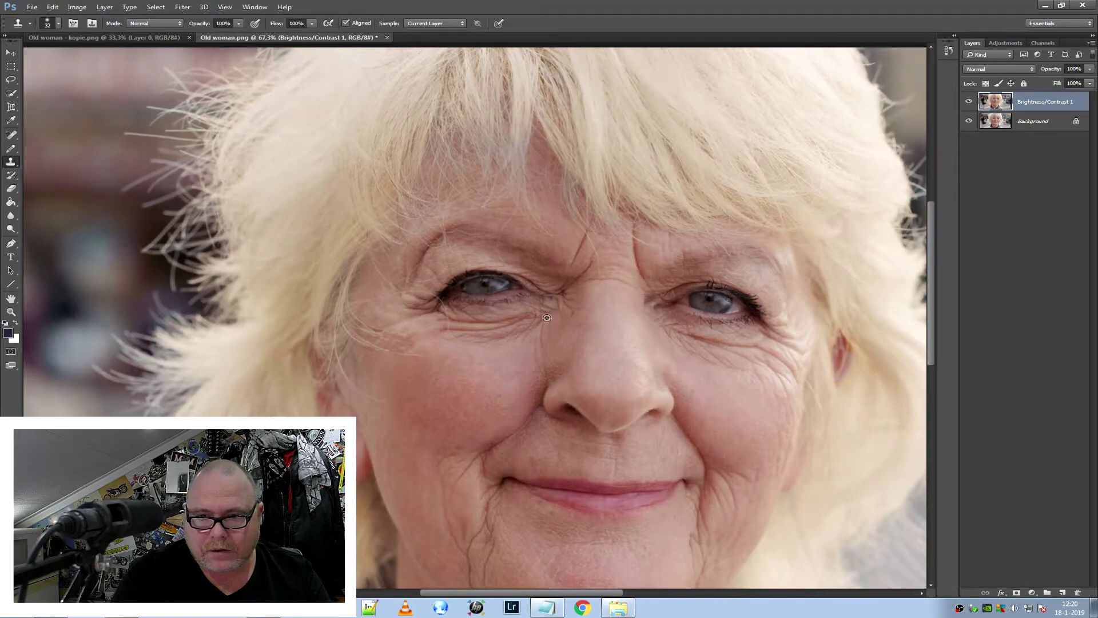
scroll(544, 320, "down", 2)
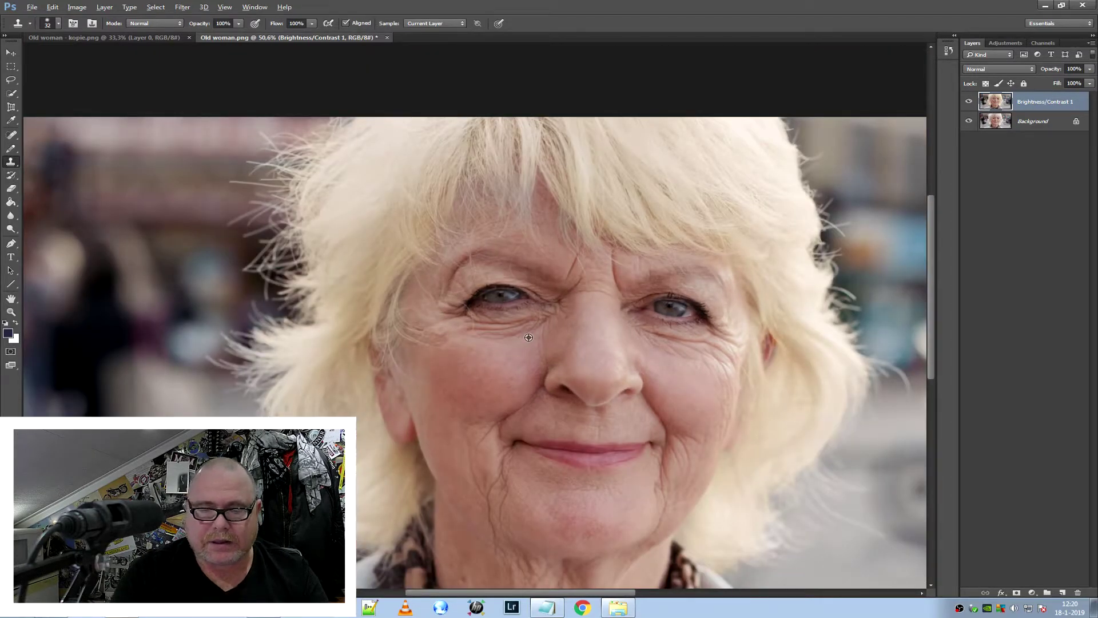
scroll(528, 337, "up", 1)
scroll(520, 326, "up", 2)
scroll(509, 305, "up", 2)
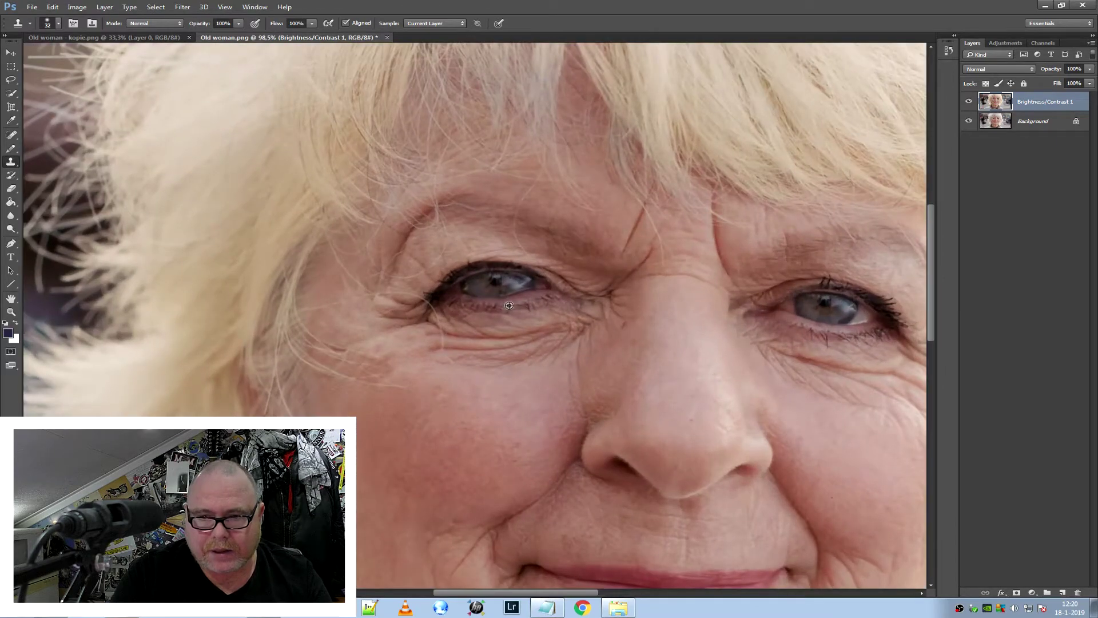
scroll(509, 306, "up", 1)
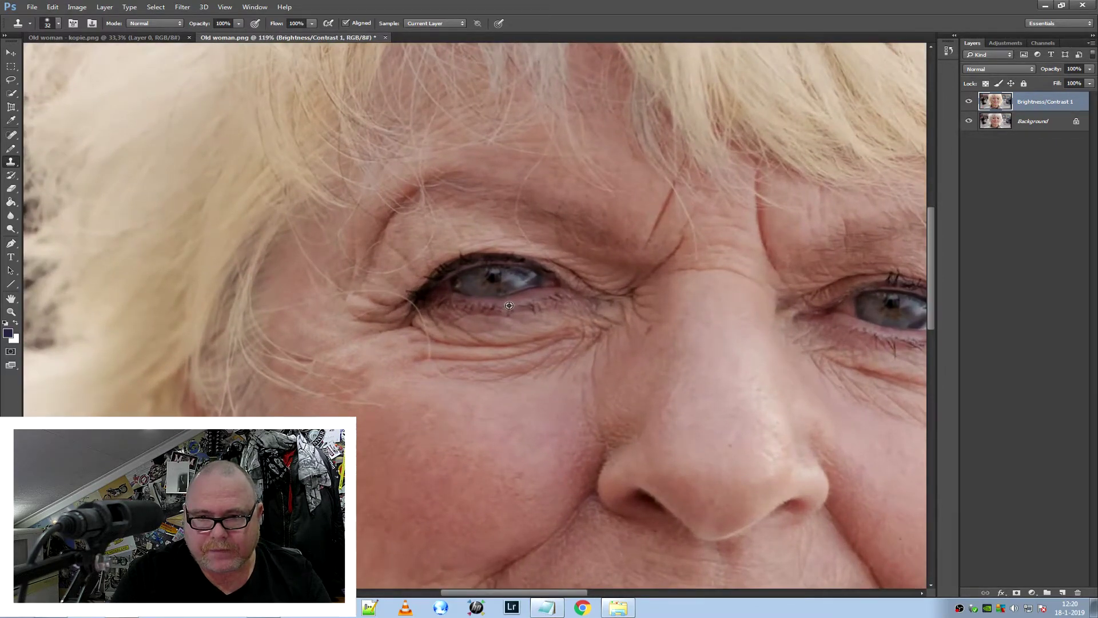
scroll(509, 305, "up", 1)
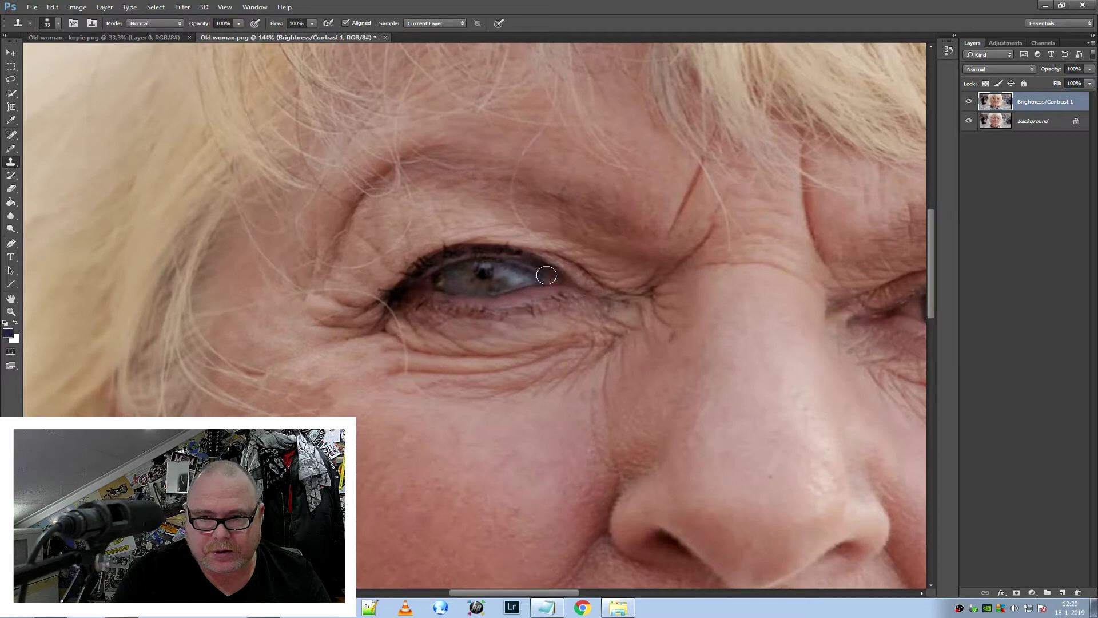
key("ctrl+0")
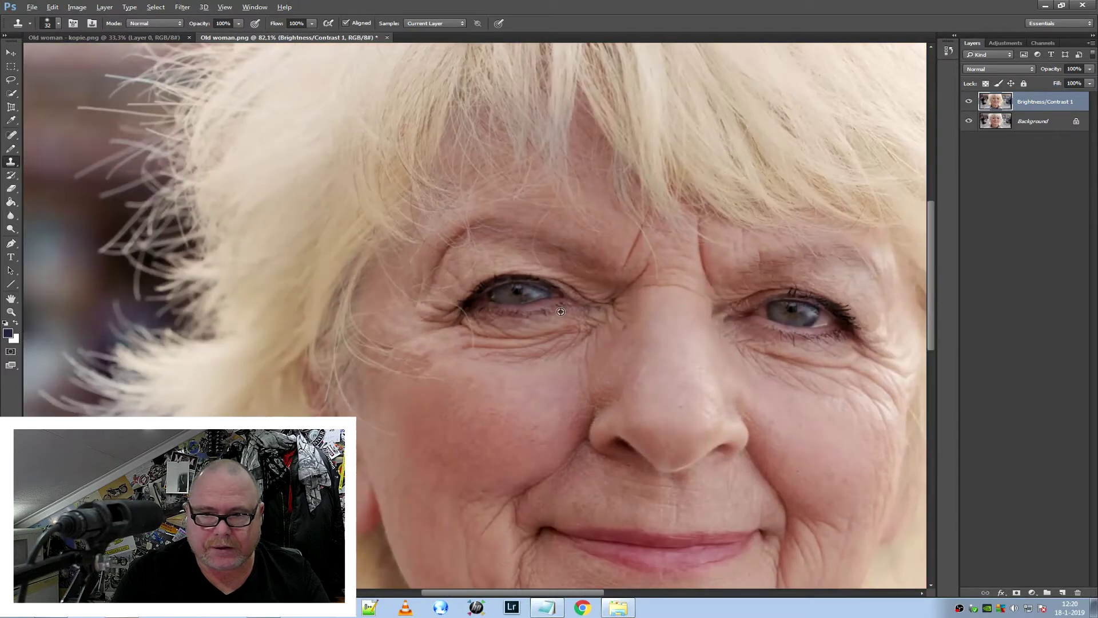
scroll(571, 315, "up", 1, "alt")
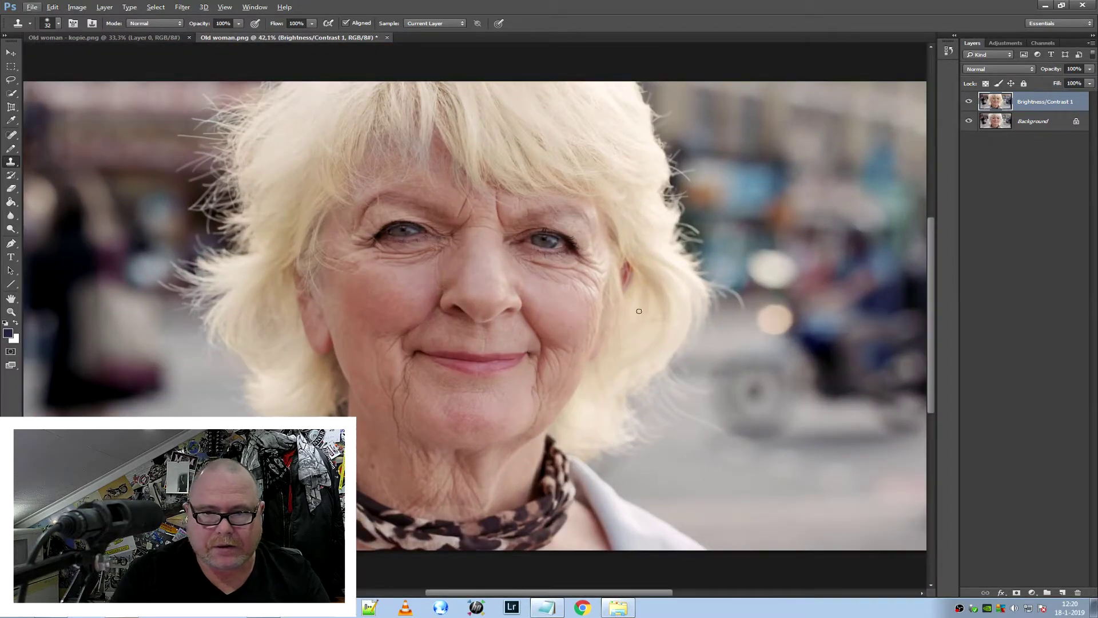
left_click(968, 103)
left_click(968, 103)
left_click(968, 103)
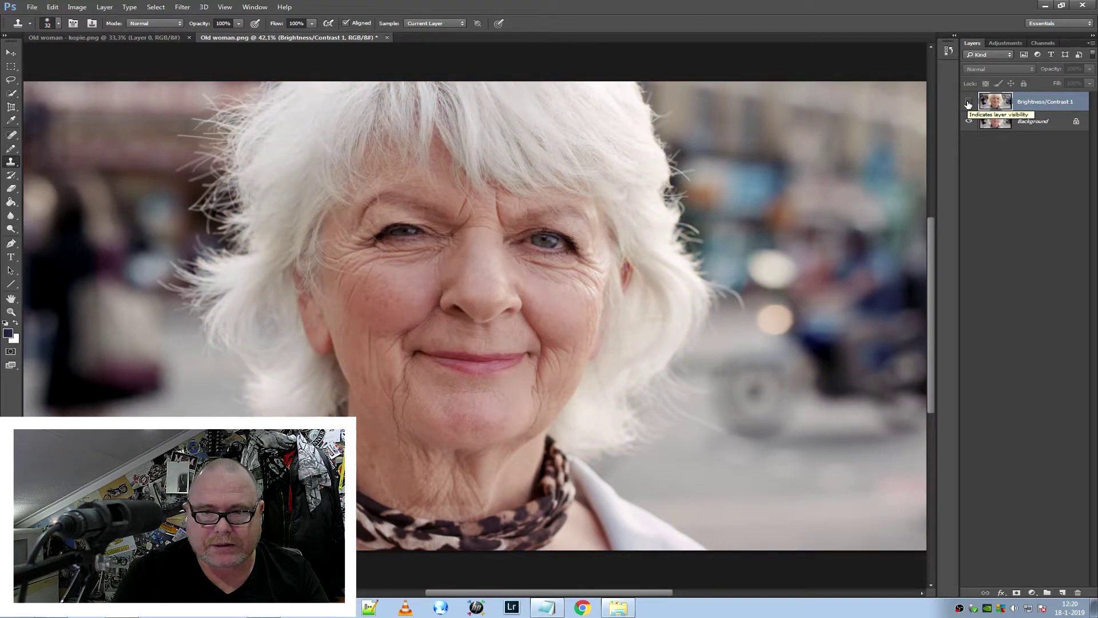
left_click(968, 103)
scroll(350, 220, "up", 1)
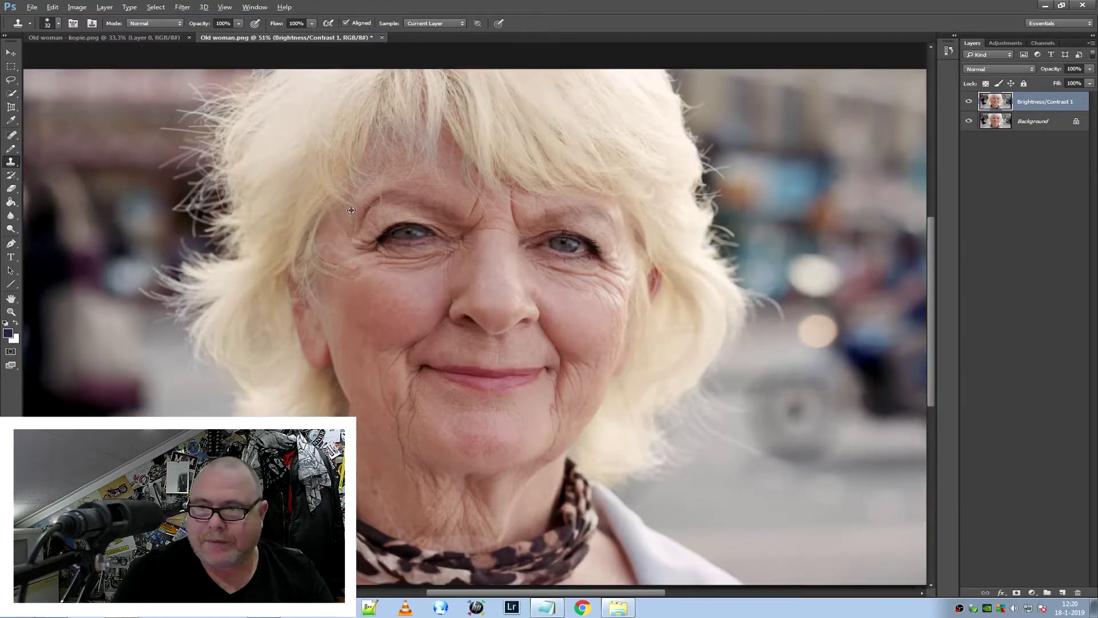
scroll(350, 221, "up", 2)
scroll(350, 220, "up", 1)
scroll(208, 172, "up", 1)
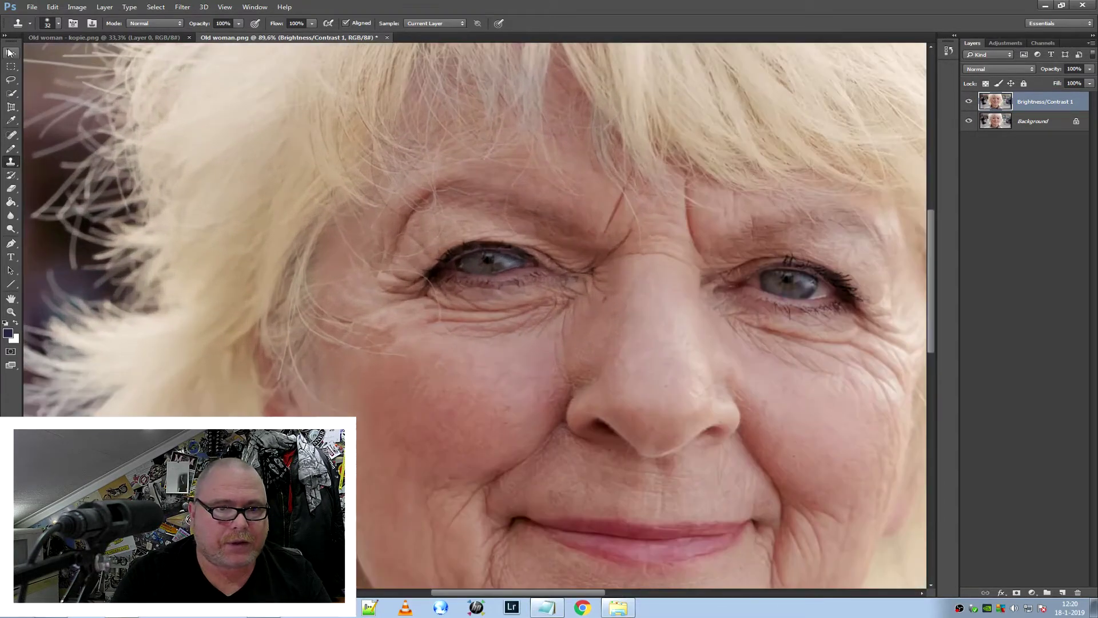
Quick-select the left eye's iris, trimming away the lower lid and the edges
left_click(13, 95)
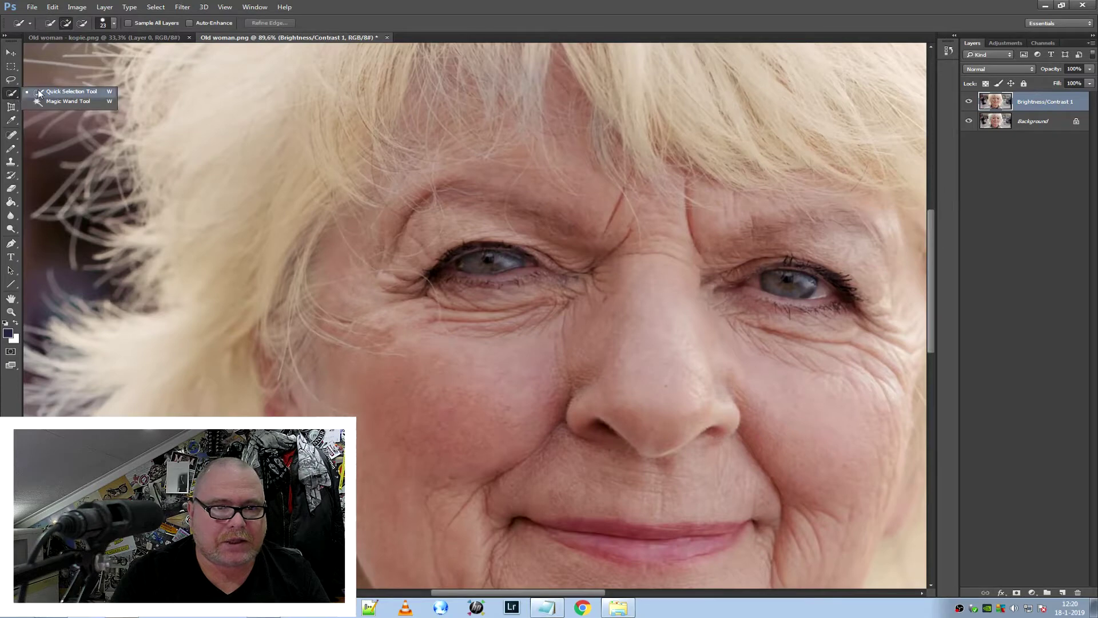
left_click_drag(511, 272, 485, 263)
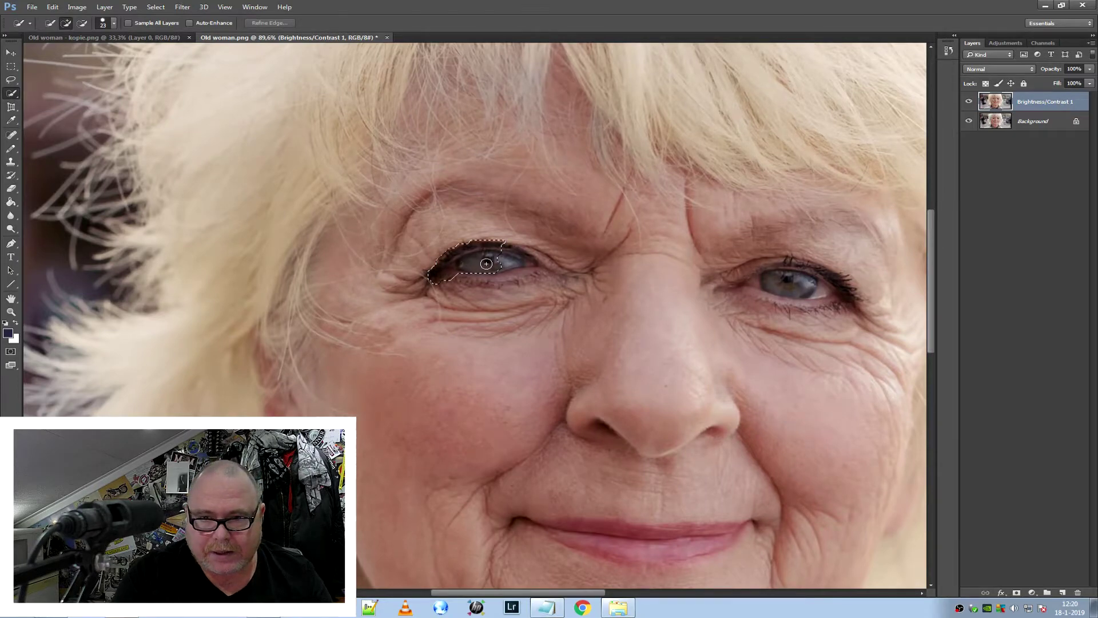
mouse_move(527, 256)
left_mouse_down("alt")
mouse_move(491, 243)
mouse_move(440, 275)
left_mouse_up("alt")
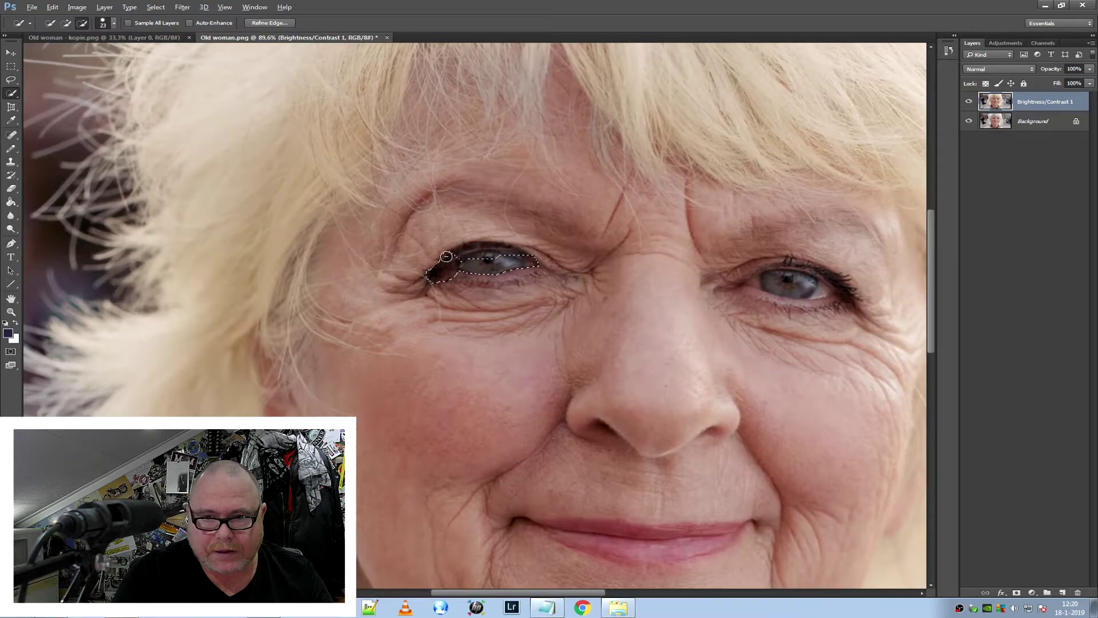
left_click_drag(533, 284, 536, 258, "alt")
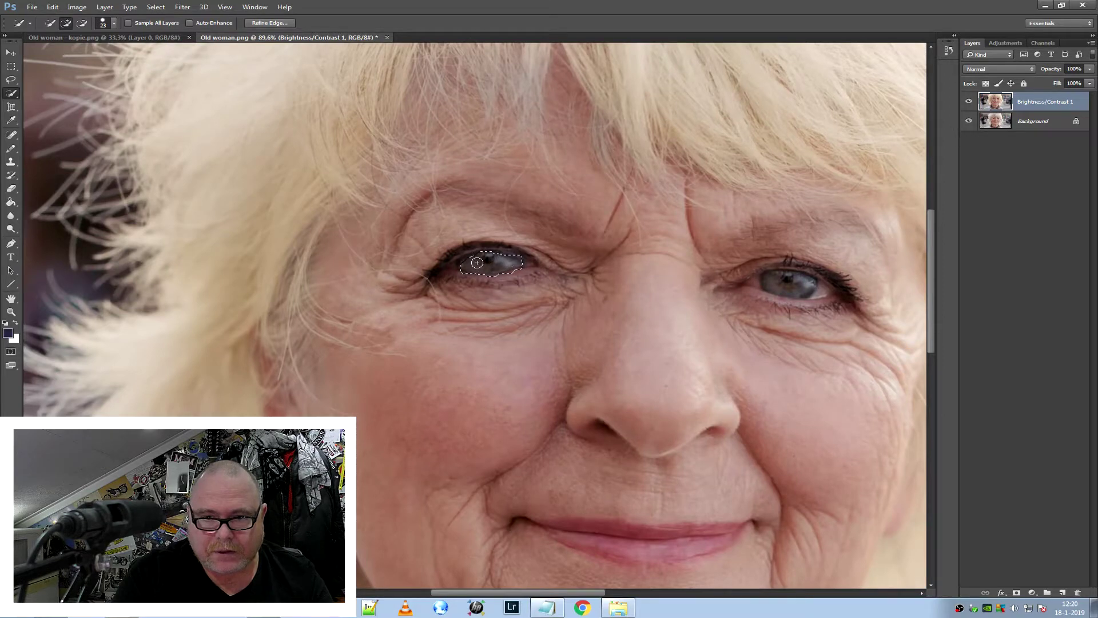
left_click_drag(463, 266, 506, 283)
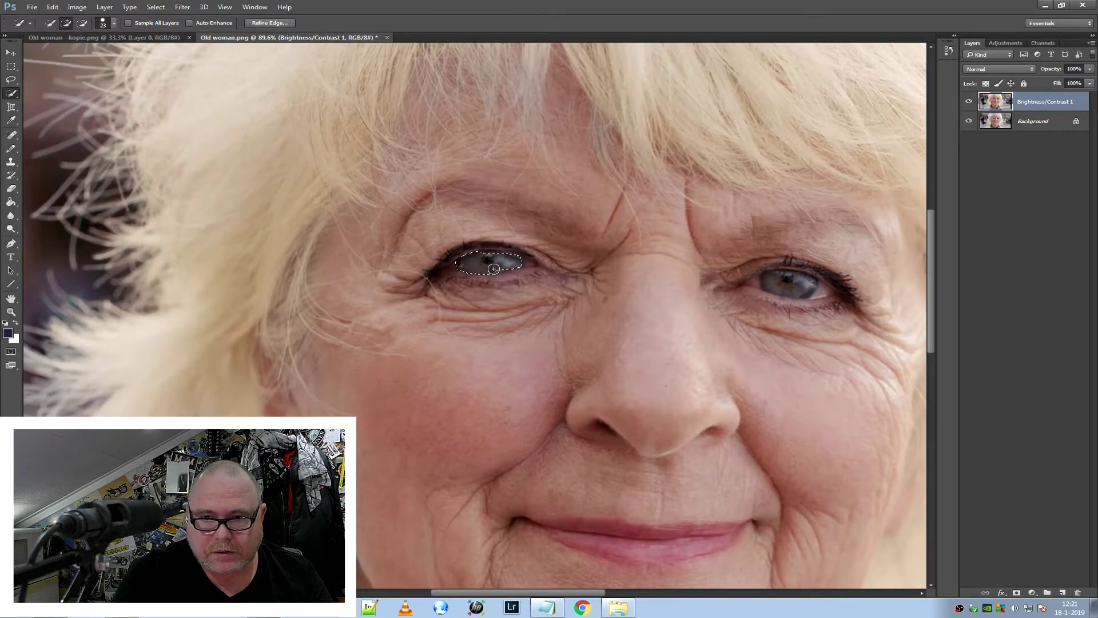
scroll(481, 265, "up", 2)
scroll(480, 265, "up", 2)
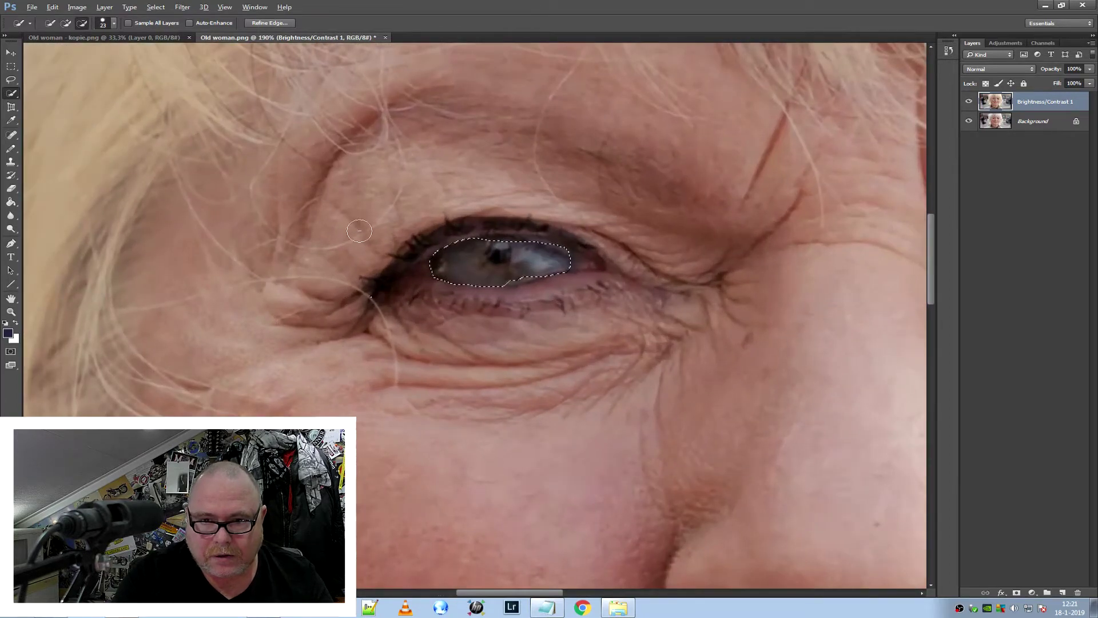
left_click_drag(440, 261, 480, 283)
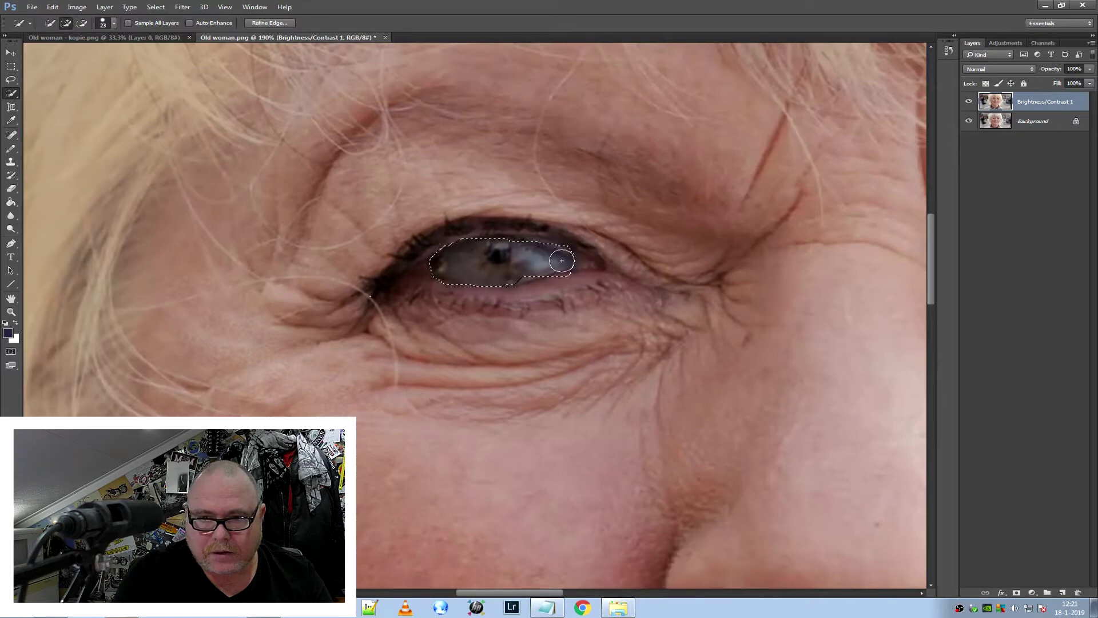
left_click_drag(581, 281, 540, 290)
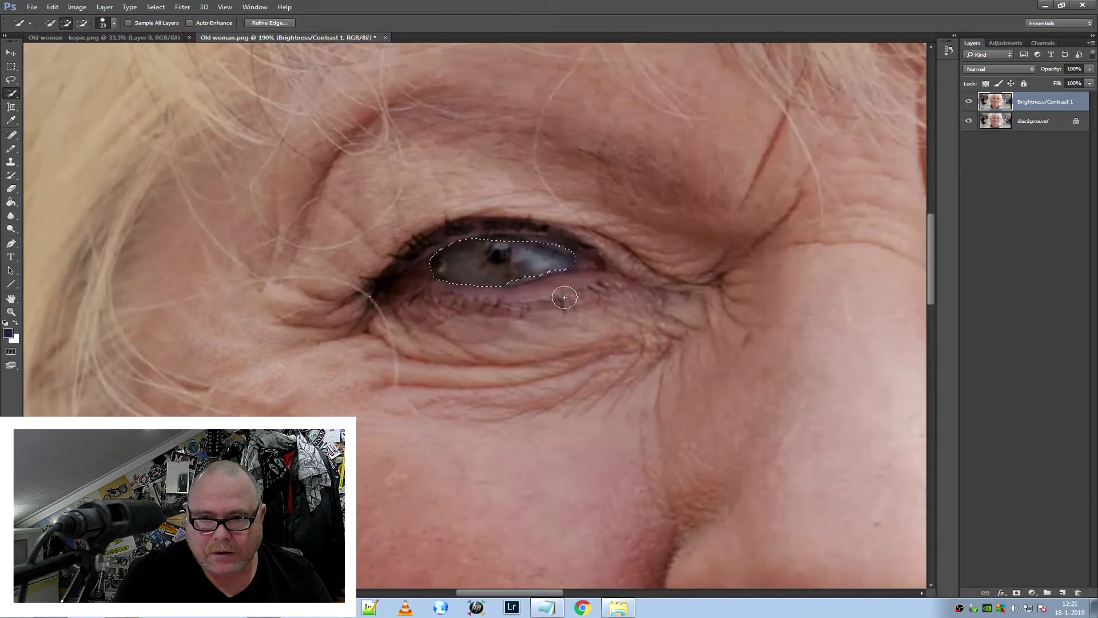
scroll(575, 297, "down", 3)
scroll(575, 297, "down", 2)
Add the right eye's iris to the selection and zoom out to the whole photo
mouse_move(840, 303)
left_mouse_down()
mouse_move(859, 305)
mouse_move(845, 280)
mouse_move(887, 302)
left_mouse_up()
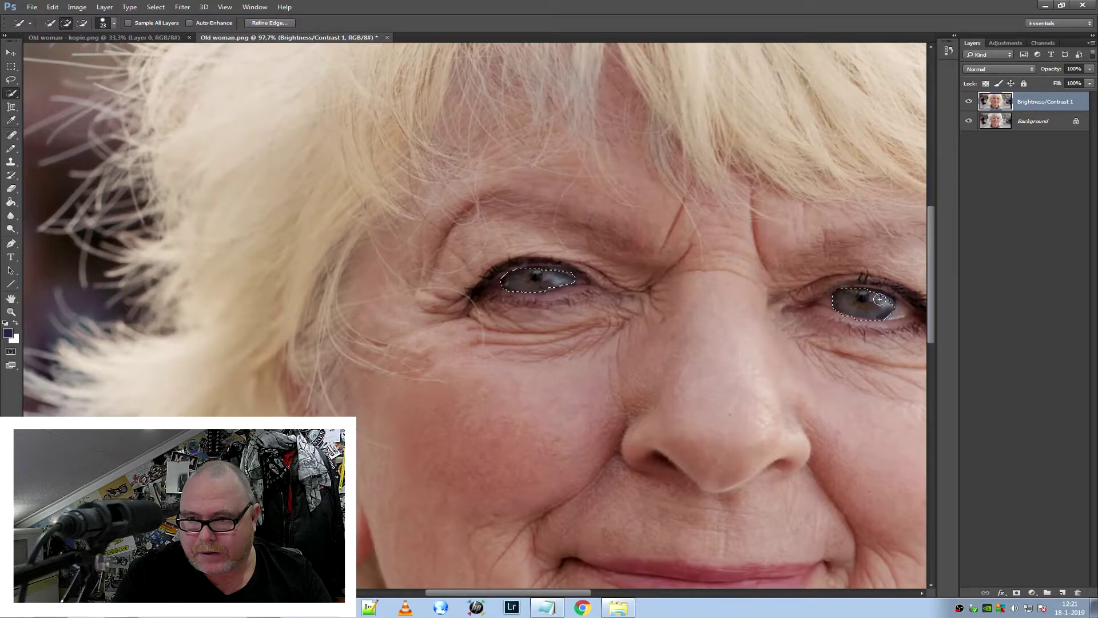
key("alt")
scroll(882, 274, "down", 2)
scroll(870, 200, "down", 2)
scroll(860, 125, "down", 1)
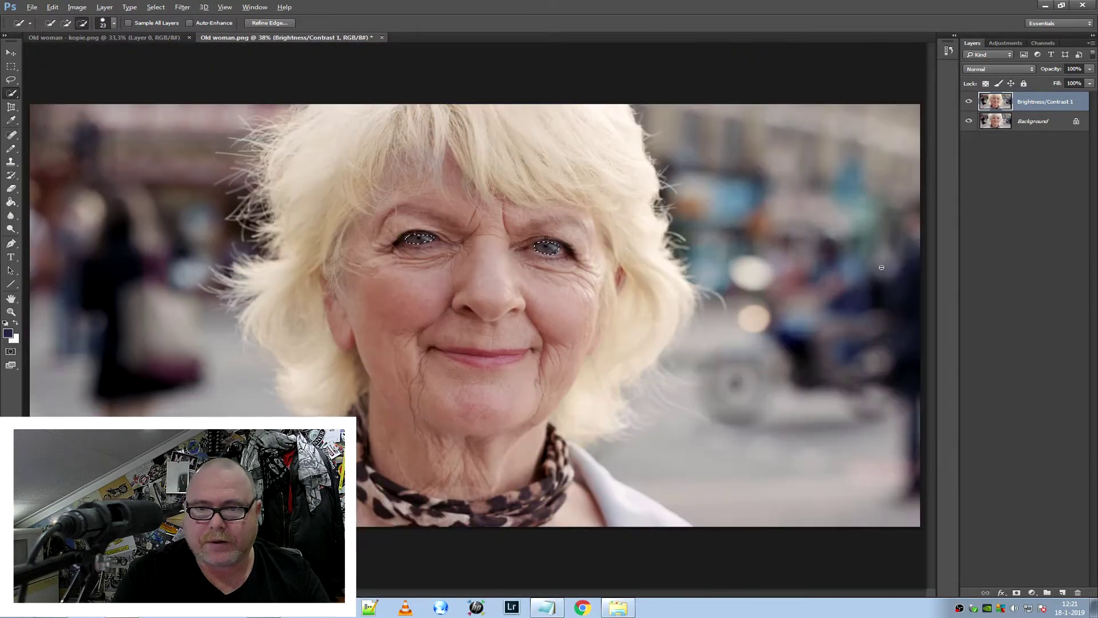
Add a Color Balance layer on the irises with Magenta–Green shifted to about +13
left_click(1009, 44)
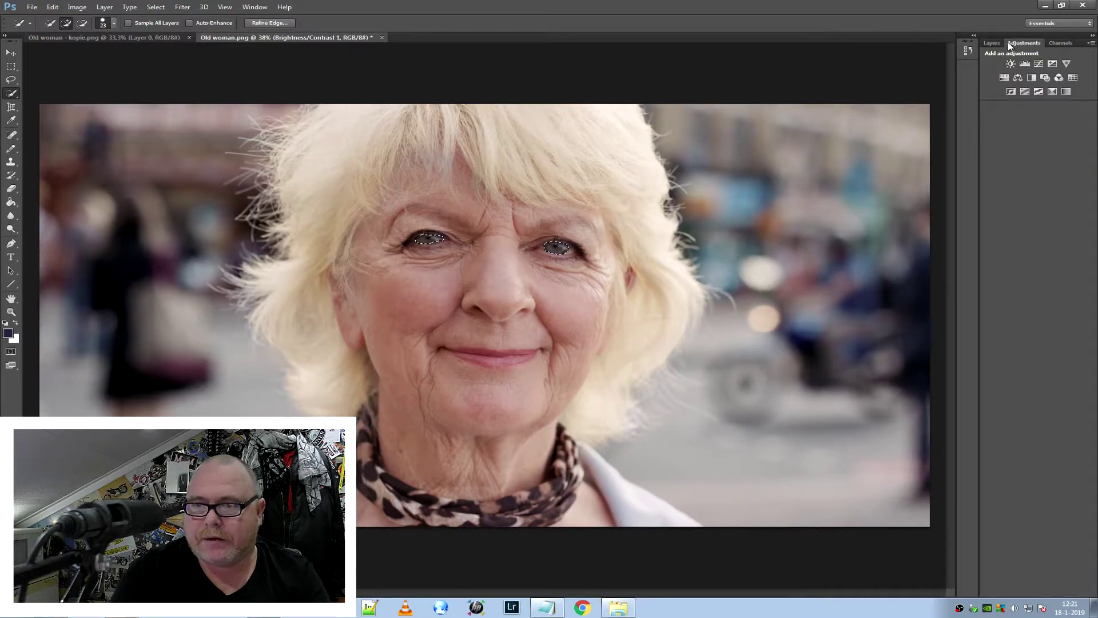
left_click(1017, 77)
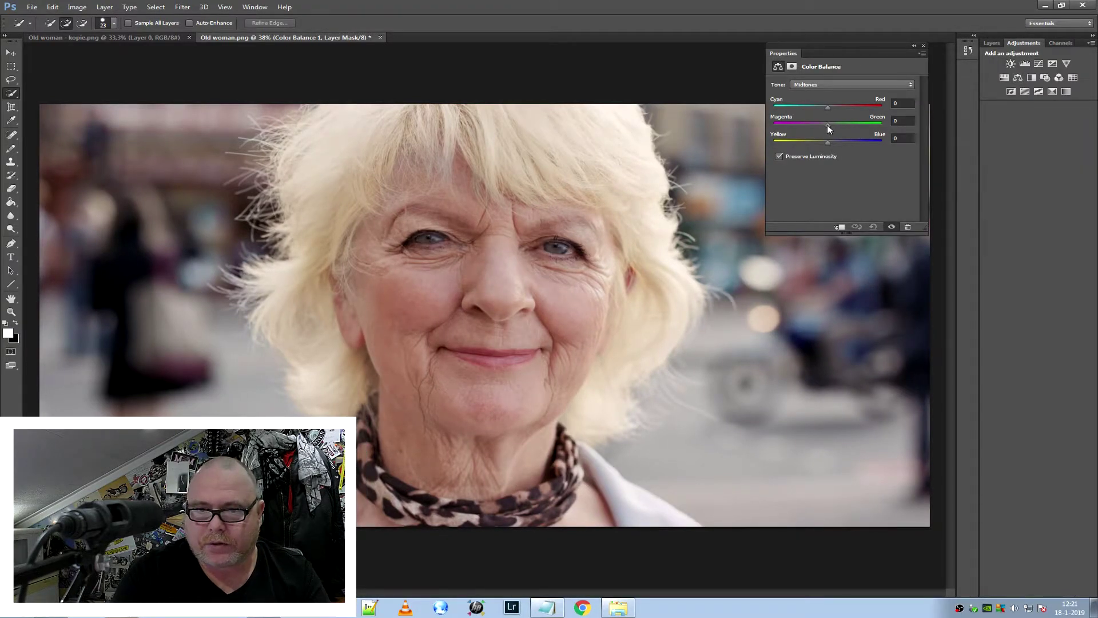
left_click_drag(828, 125, 834, 125)
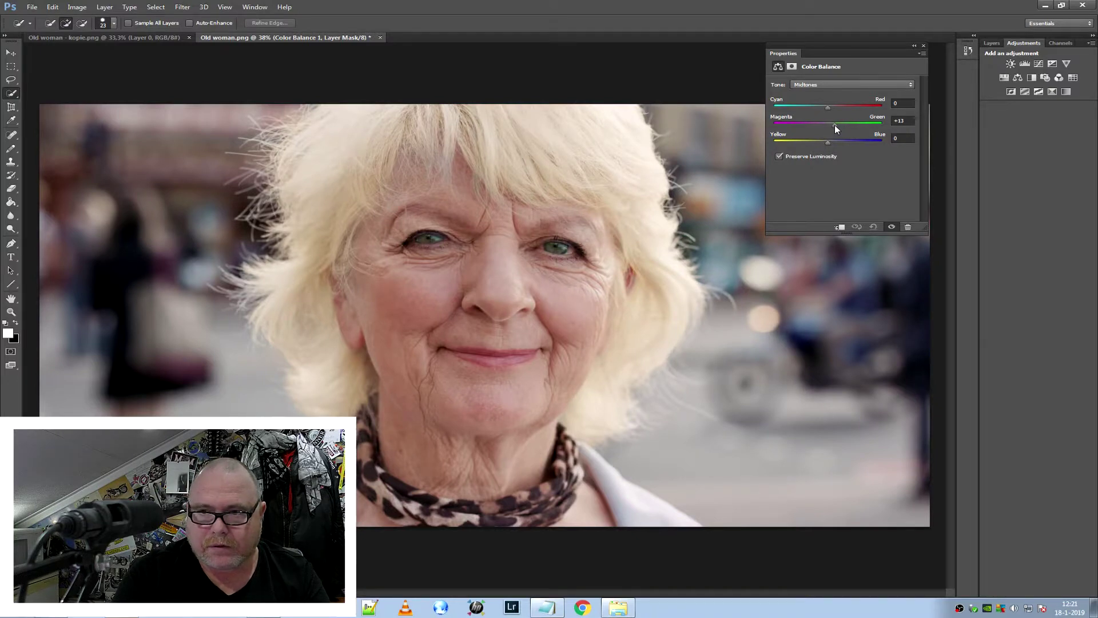
Close the adjustment Properties and reload the eye selection from the Color Balance mask
right_click(860, 53)
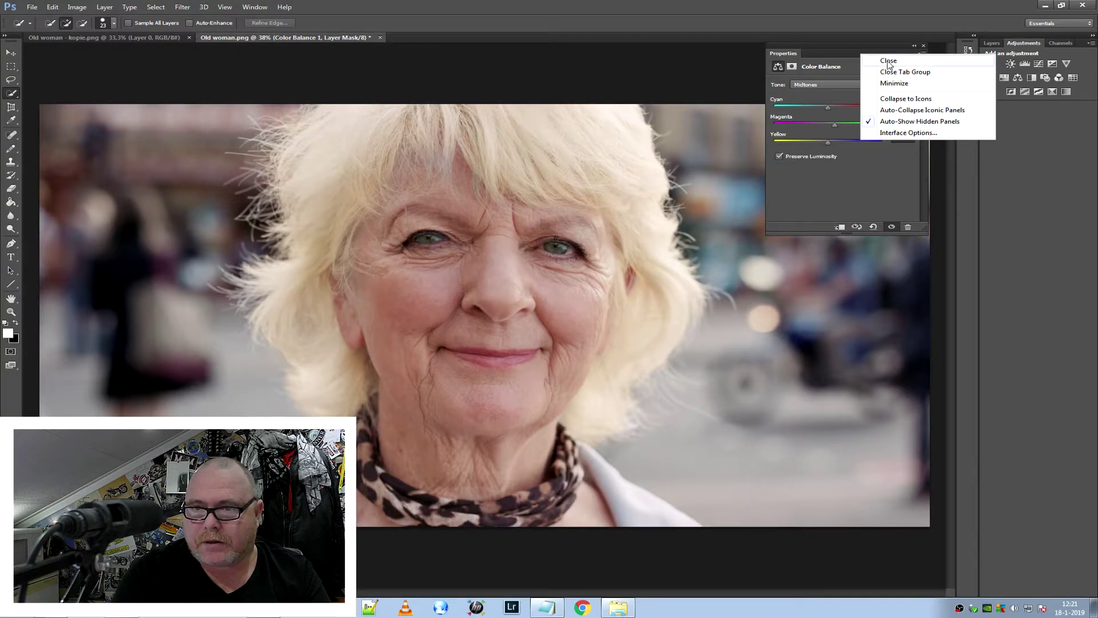
left_click(884, 60)
left_click(991, 44)
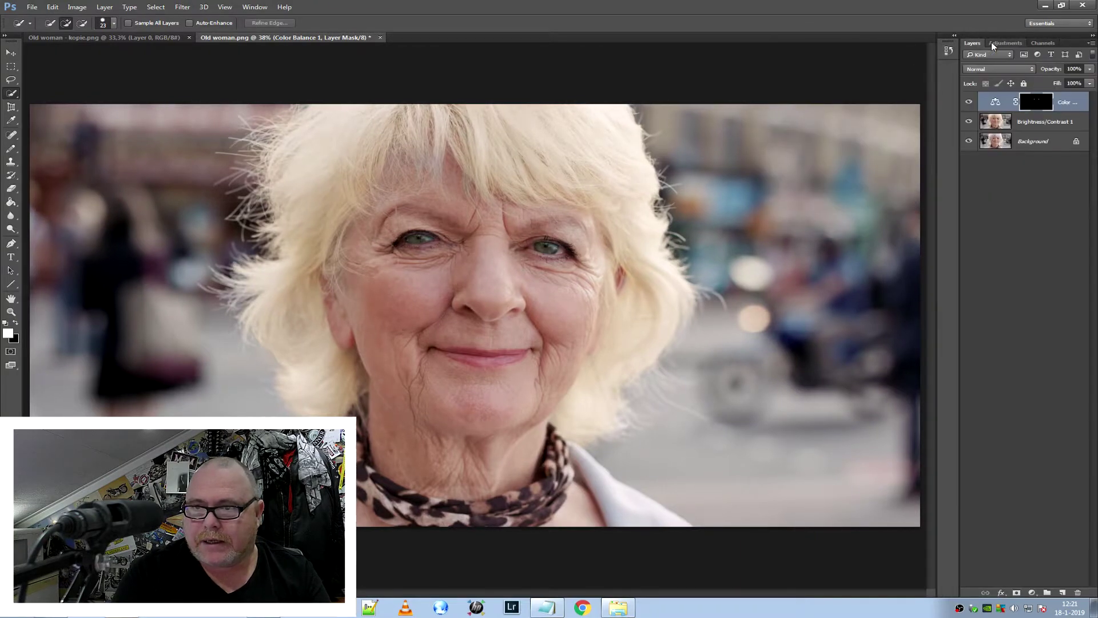
left_click(1039, 107, "ctrl")
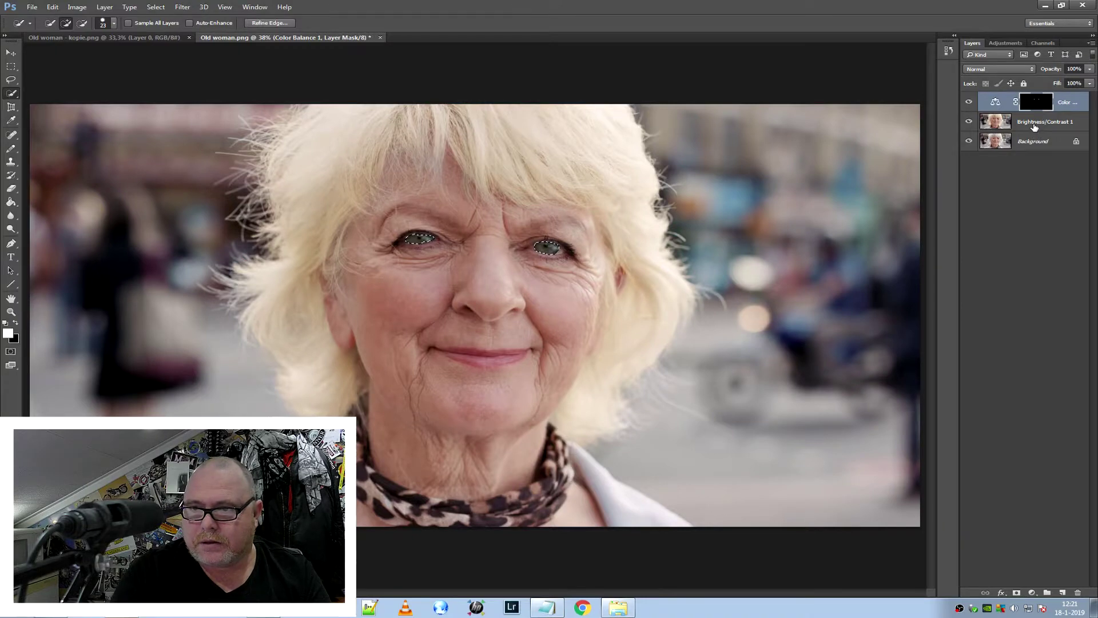
Add an eyes-only Brightness/Contrast layer with contrast 31, then select the top three layers
left_click(1006, 42)
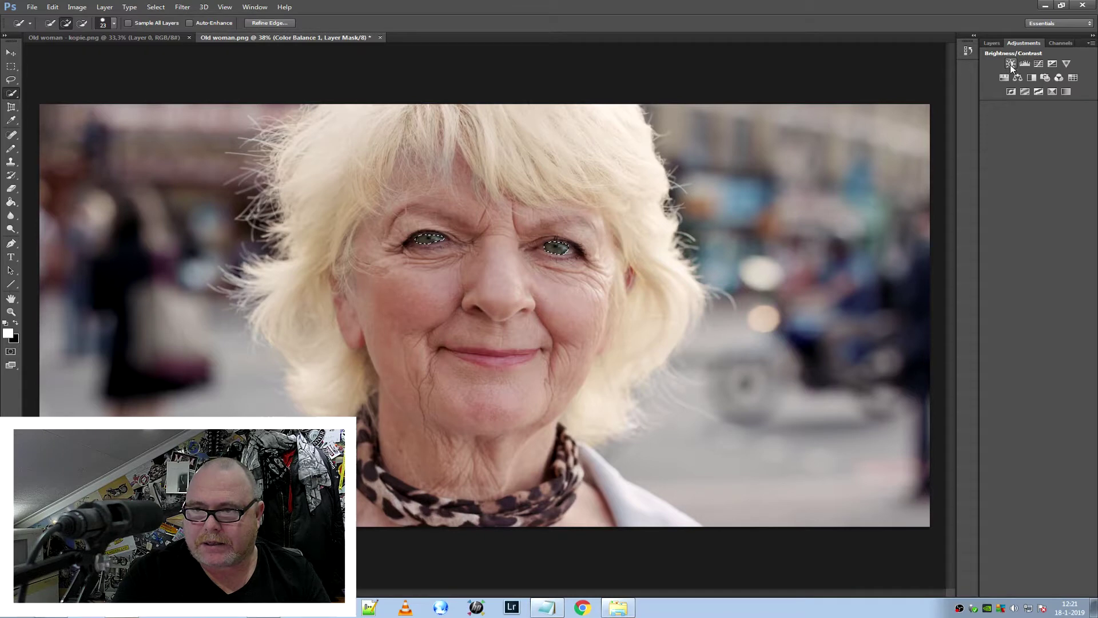
left_click(1010, 64)
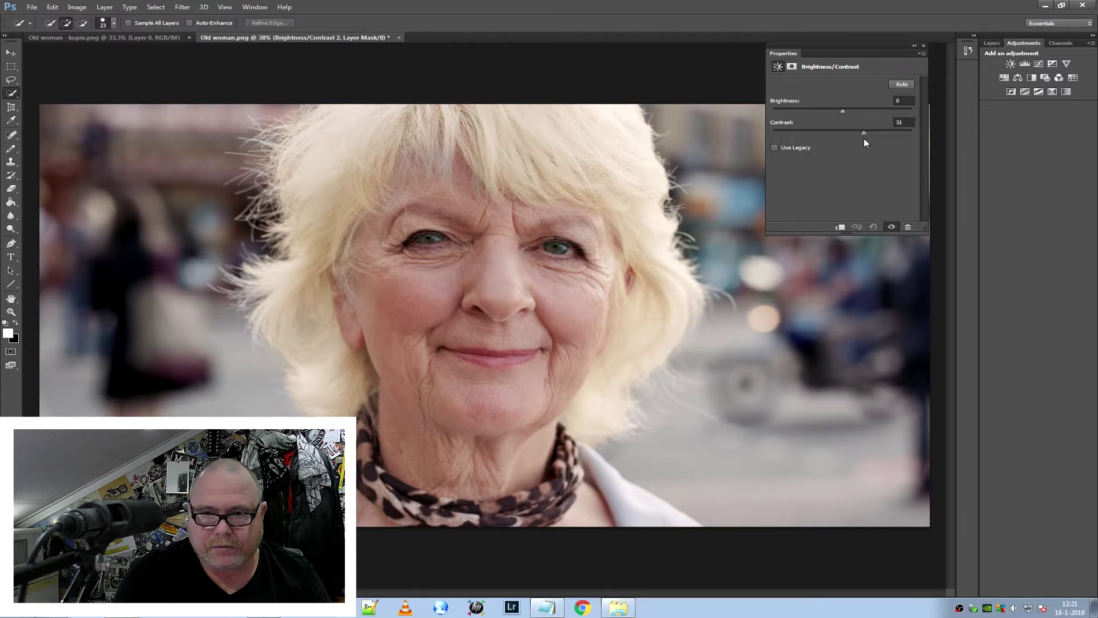
right_click(853, 52)
left_click(881, 60)
left_click(991, 43)
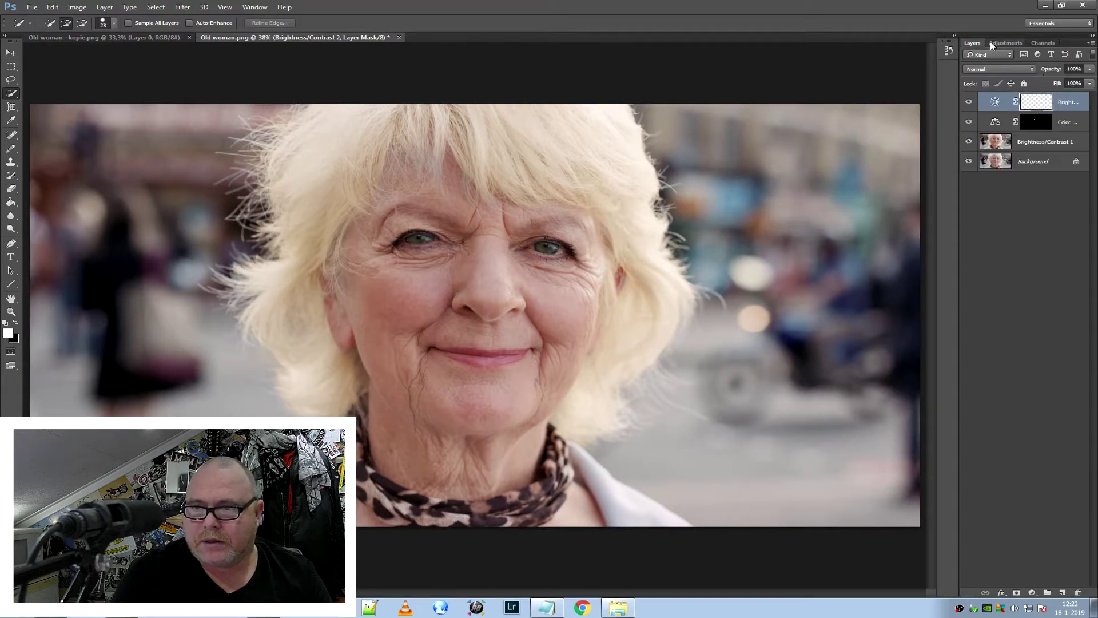
left_click(1047, 143, "shift")
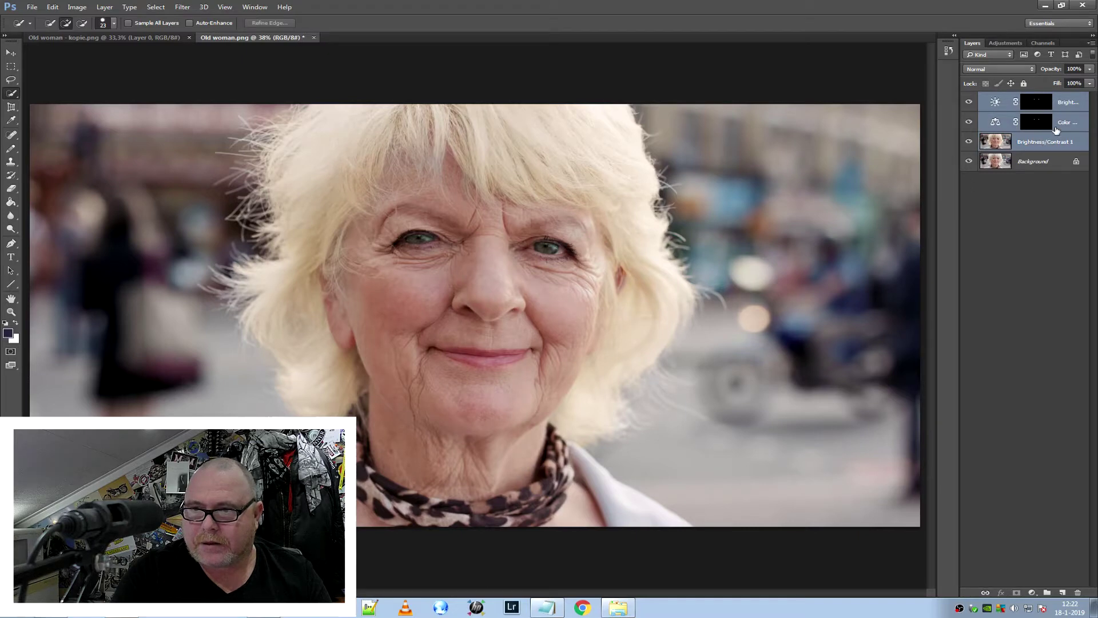
Merge the three selected layers into Brightness/Contrast 2 and toggle its visibility to compare
right_click(1056, 146)
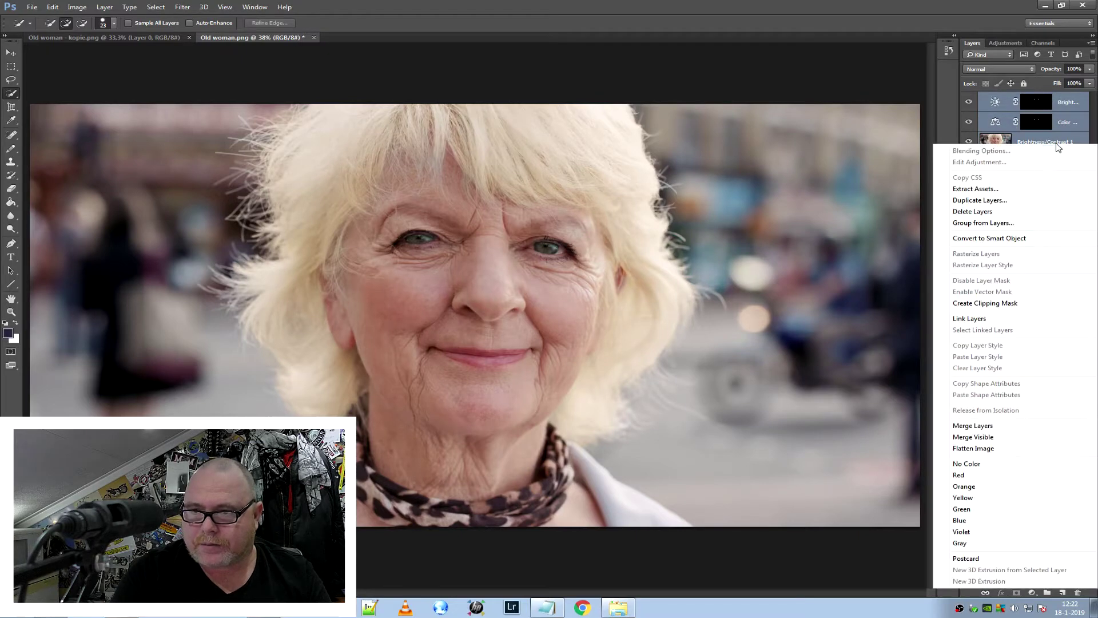
left_click(995, 427)
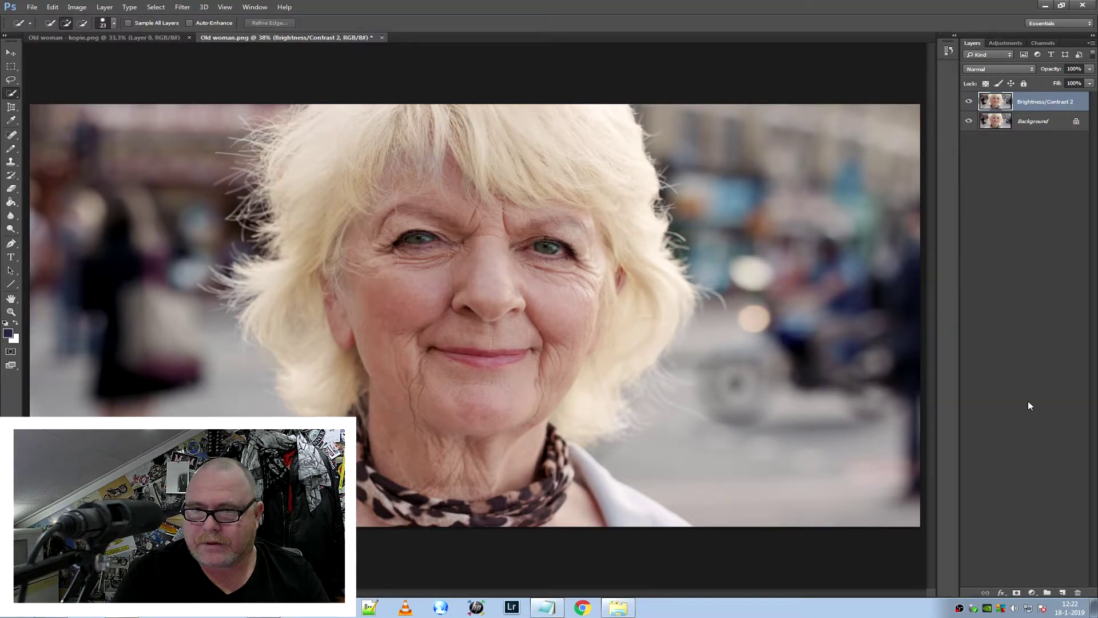
left_click(969, 103)
left_click(969, 103)
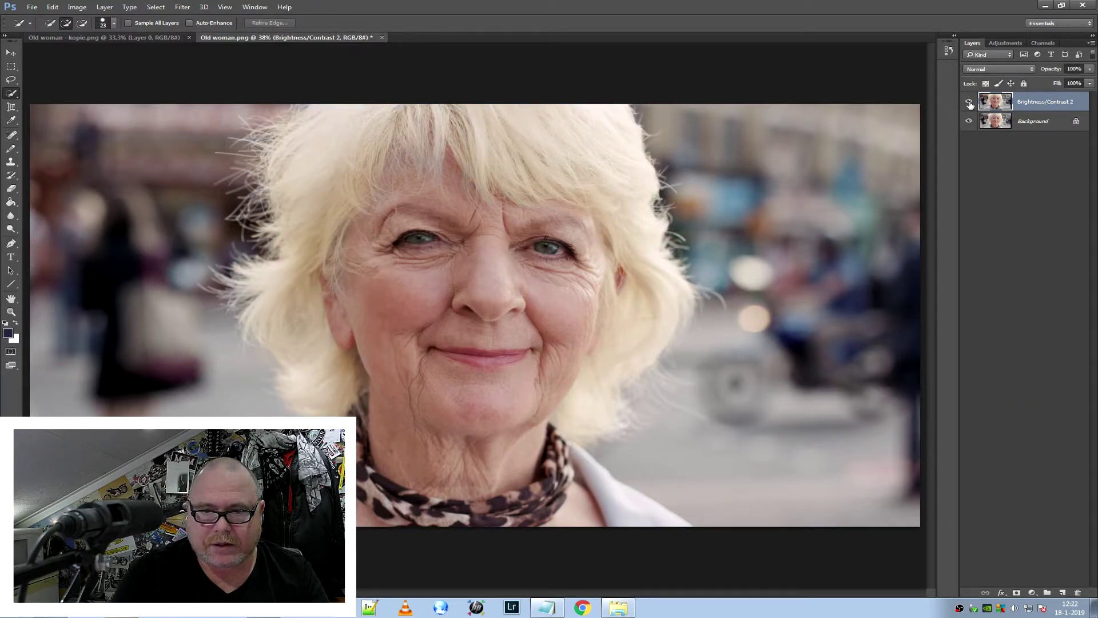
left_click(969, 103)
left_click(969, 103)
left_click(969, 103)
left_click(968, 103)
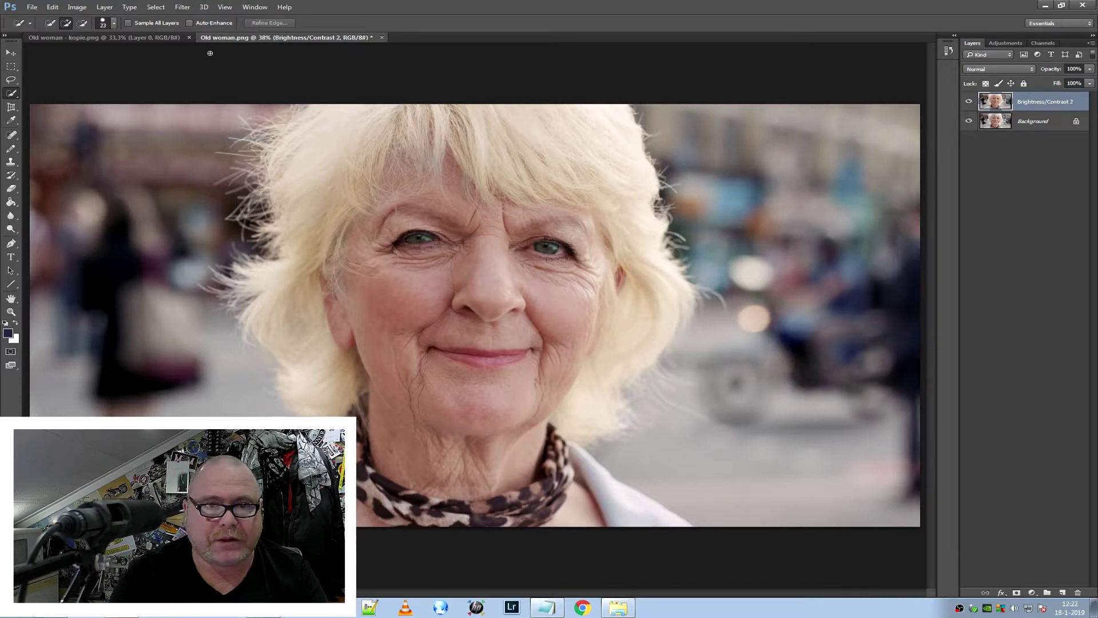
left_click(182, 6)
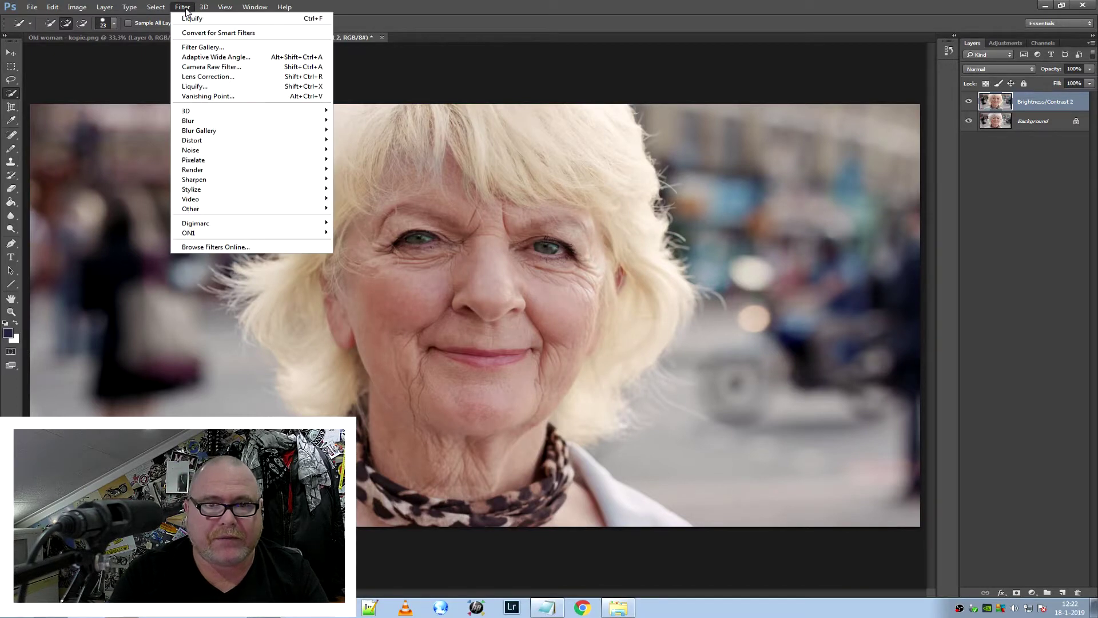
Forward Warp both brows and eye corners in Liquify with a size 189 brush
left_click(214, 87)
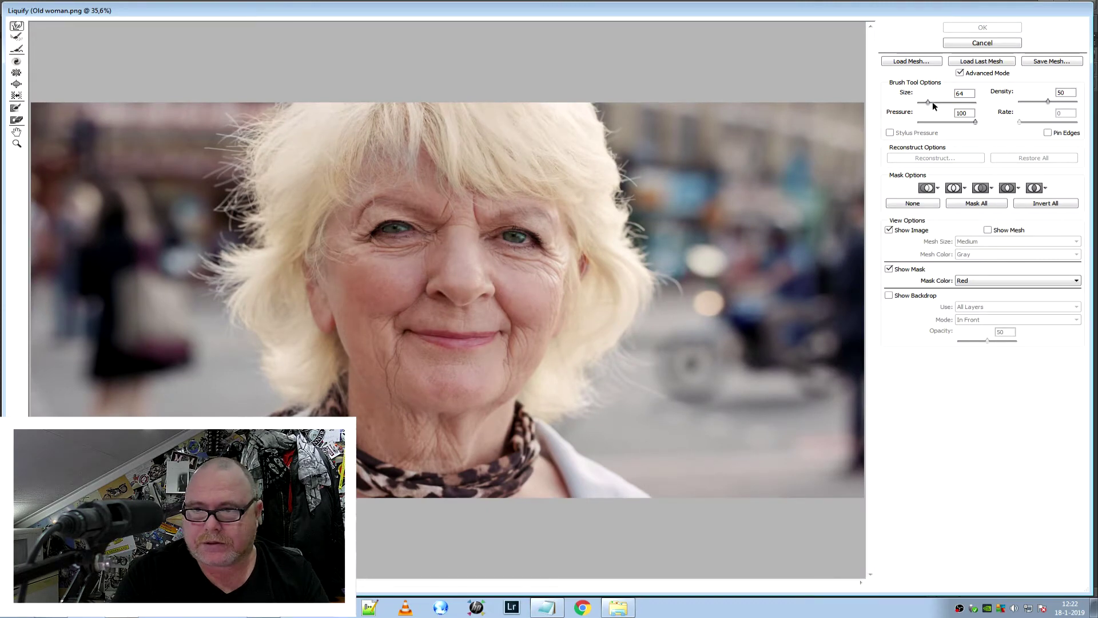
left_click_drag(928, 102, 945, 102)
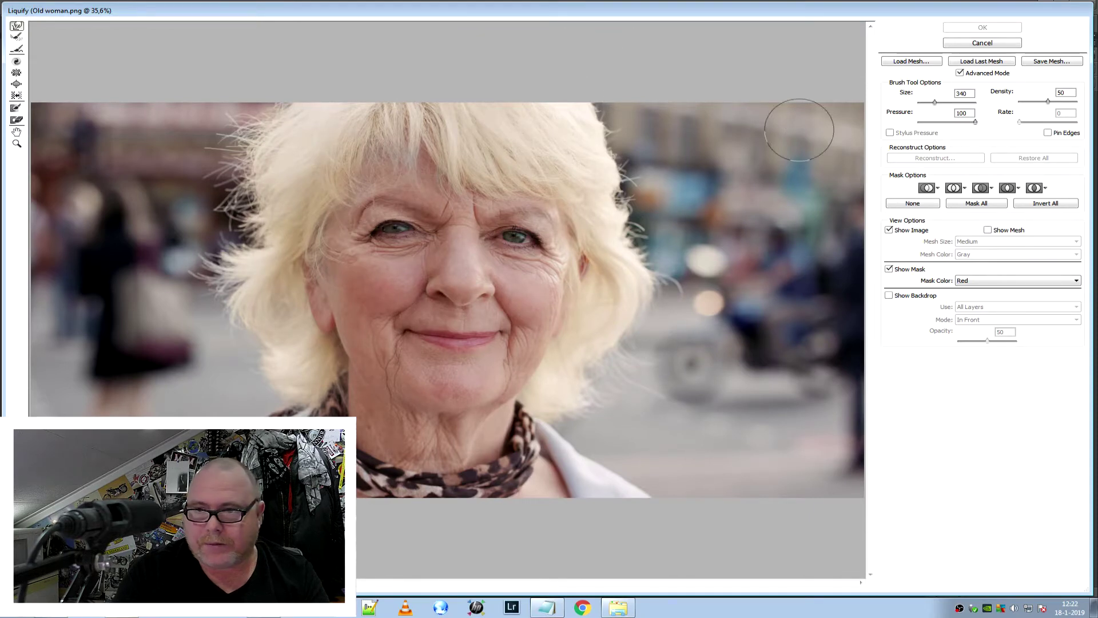
left_click_drag(938, 101, 932, 102)
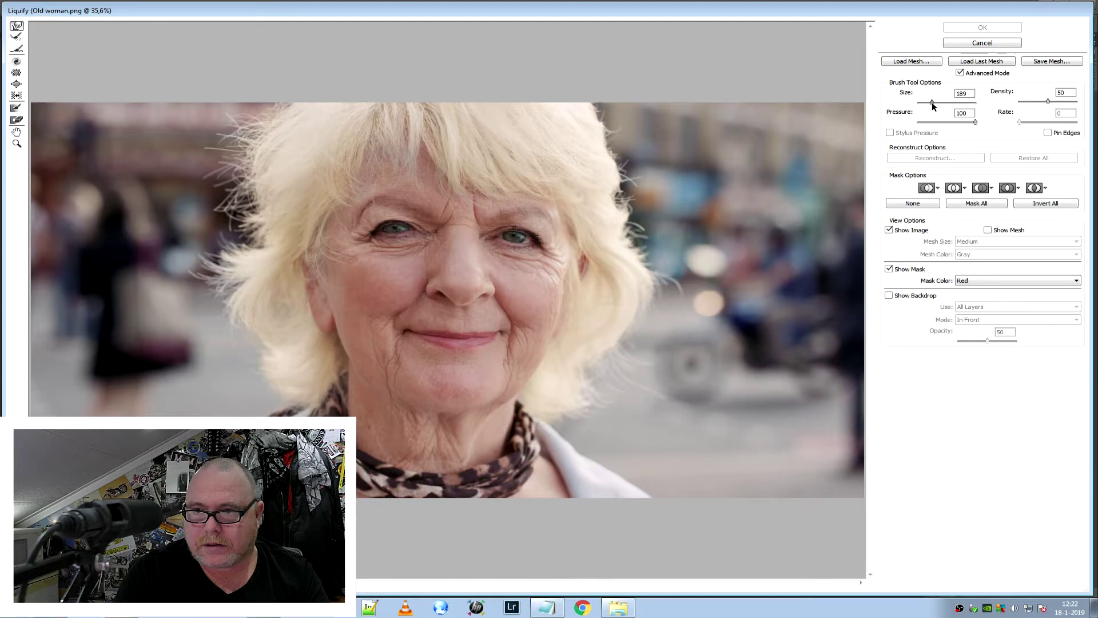
left_click_drag(392, 202, 366, 206)
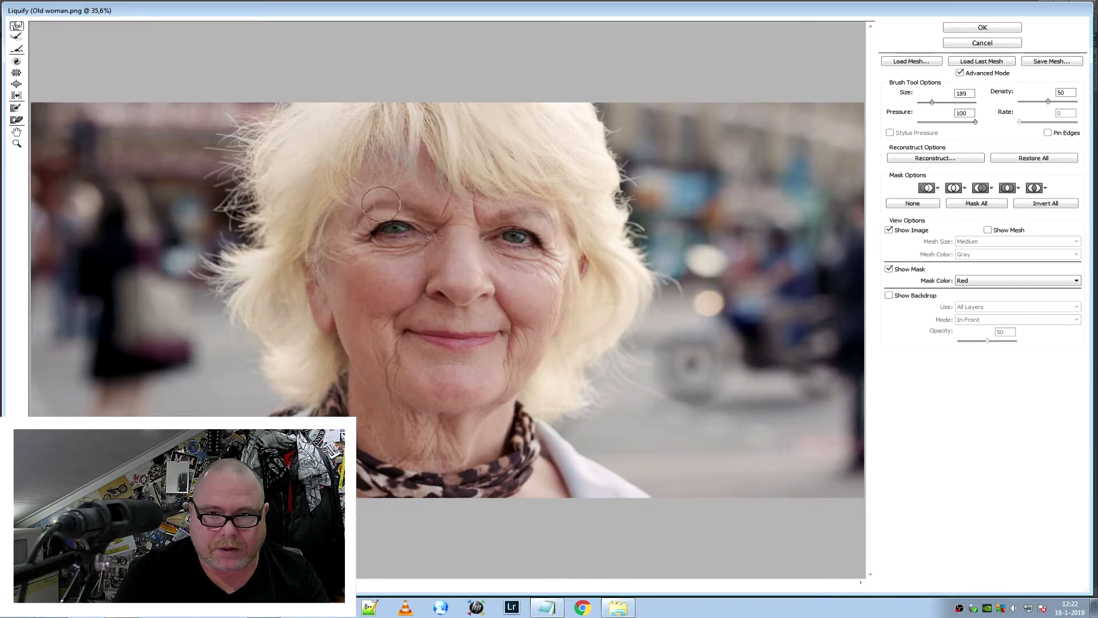
mouse_move(381, 207)
left_mouse_down()
mouse_move(401, 207)
mouse_move(375, 205)
left_mouse_up()
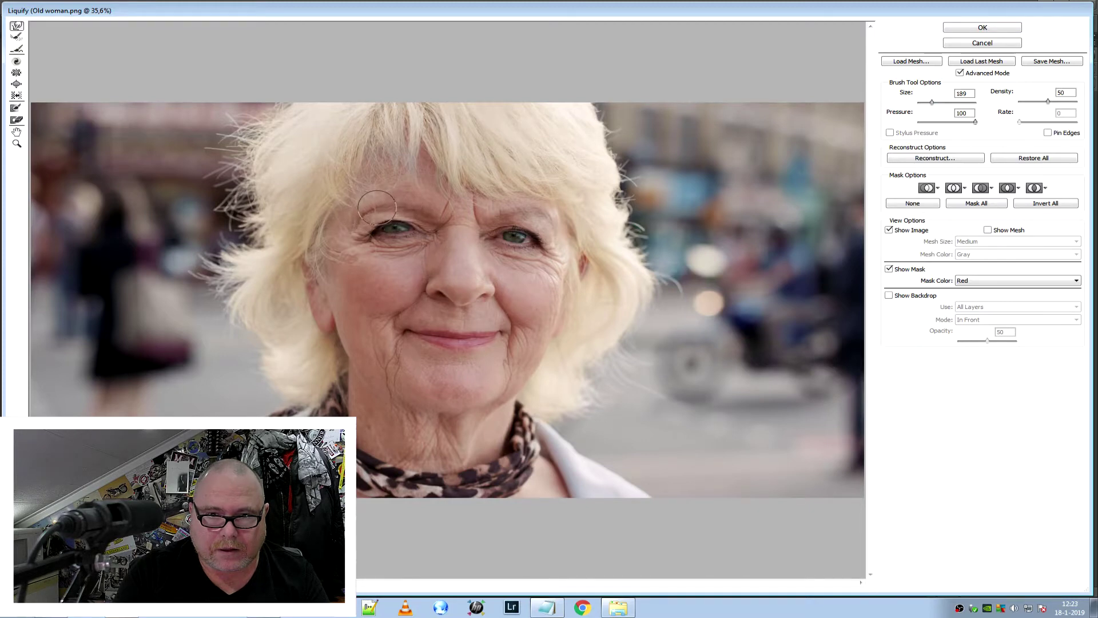
left_click_drag(529, 210, 551, 224)
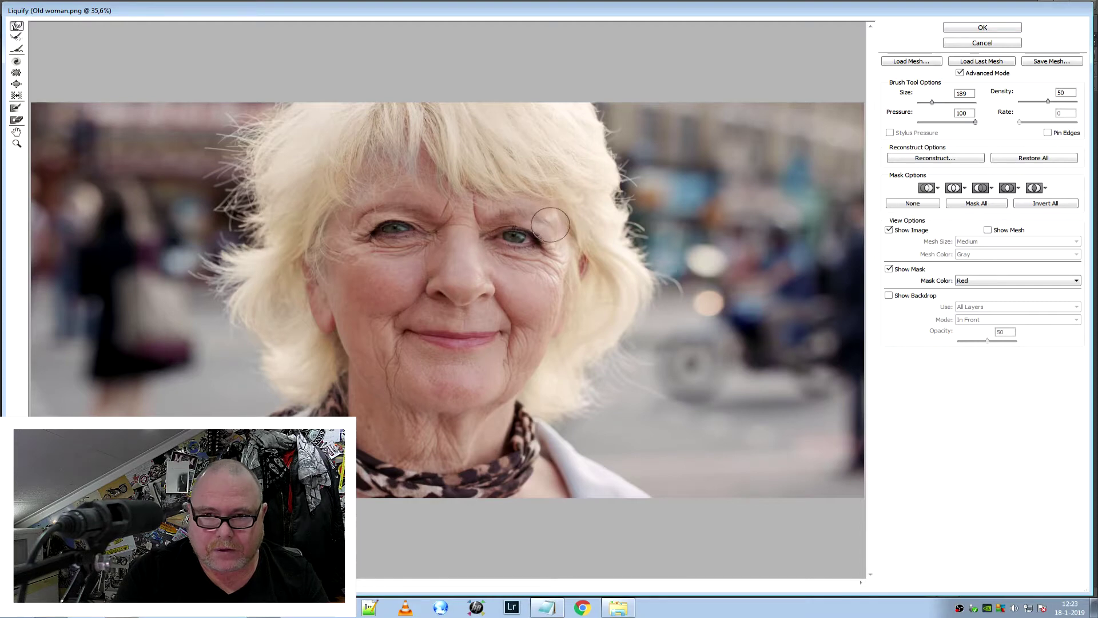
left_click_drag(550, 224, 569, 203)
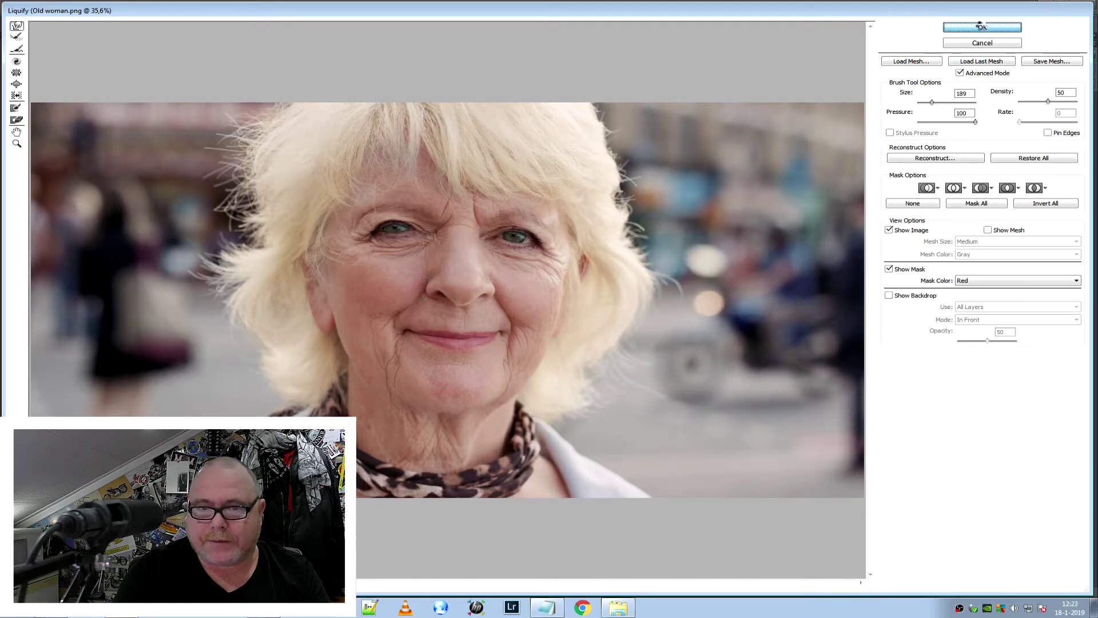
left_click(981, 26)
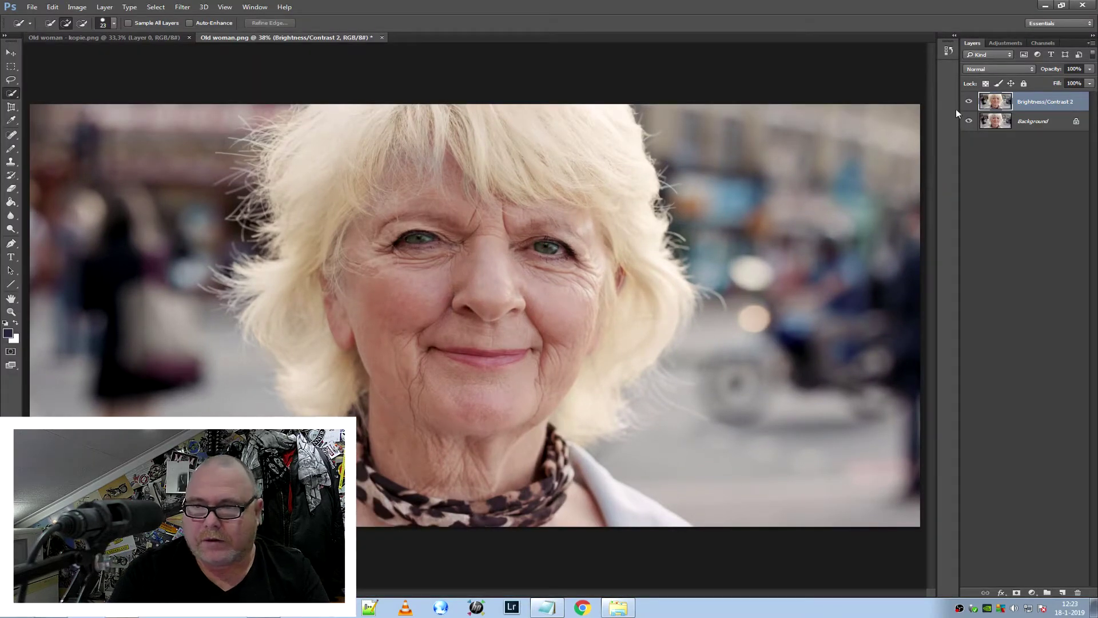
Toggle Brightness/Contrast 2 off and on twice, leave it visible, and pick the Spot Healing Brush
left_click(968, 103)
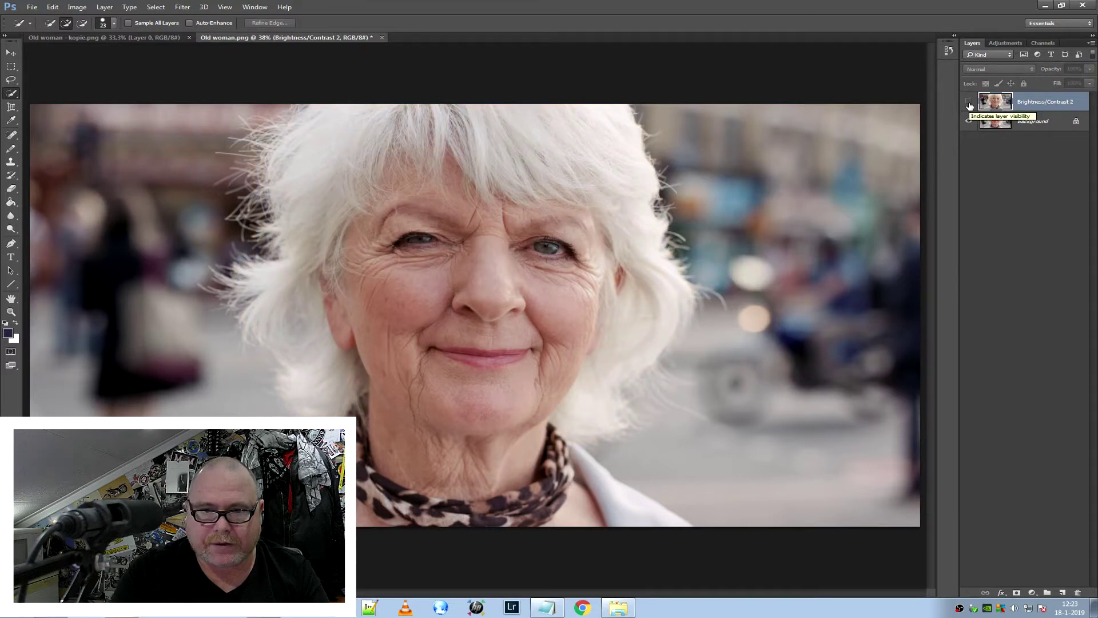
left_click(969, 103)
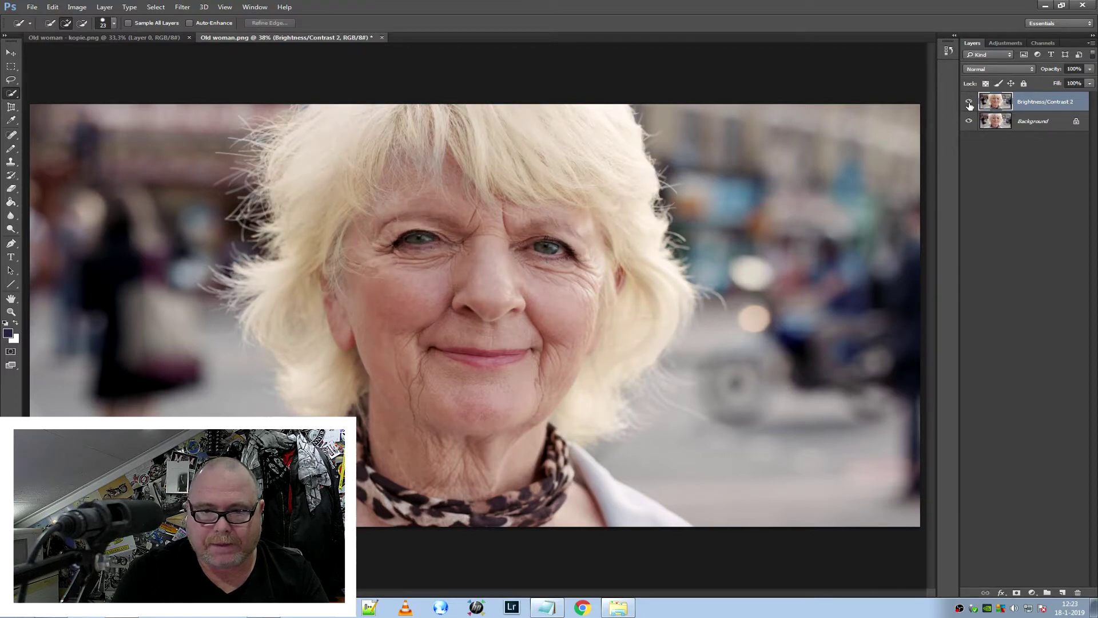
left_click(968, 103)
left_click(969, 103)
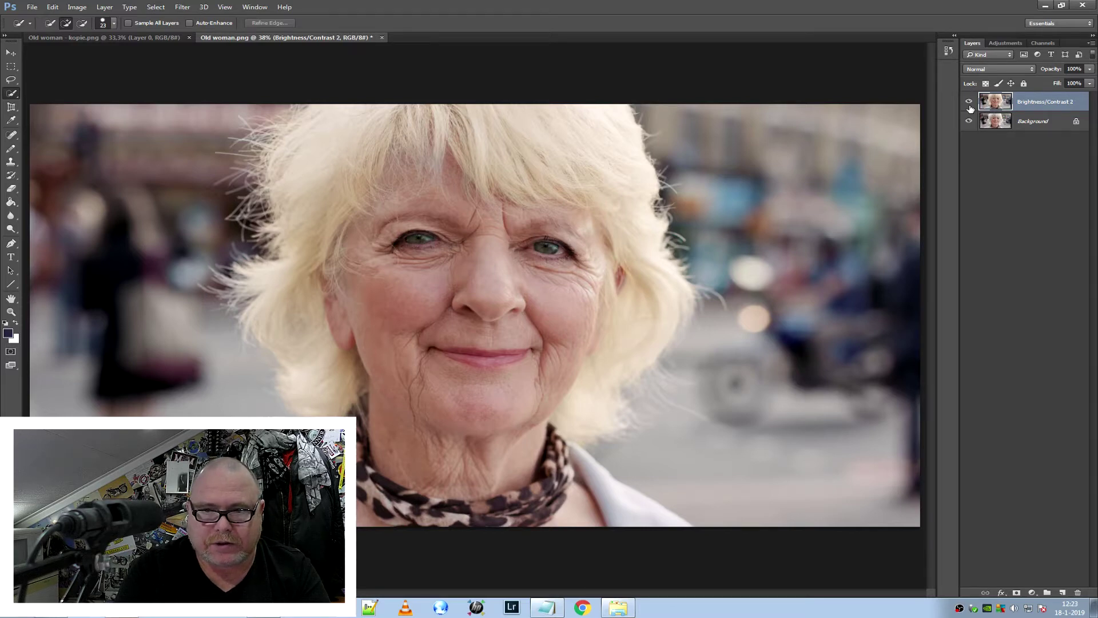
left_click(12, 135)
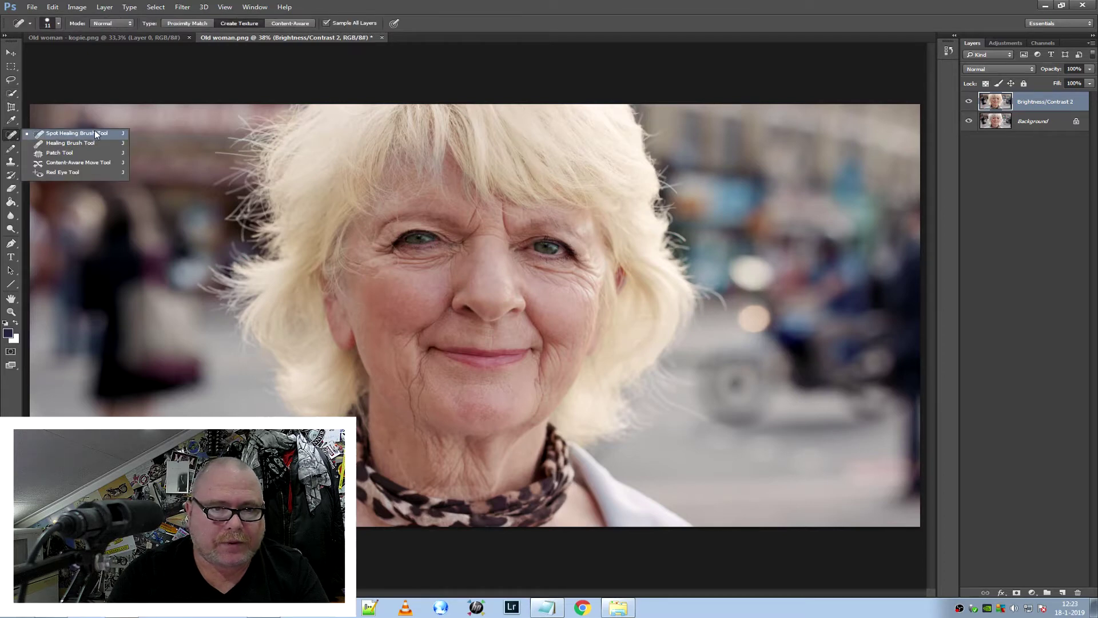
left_click(111, 135)
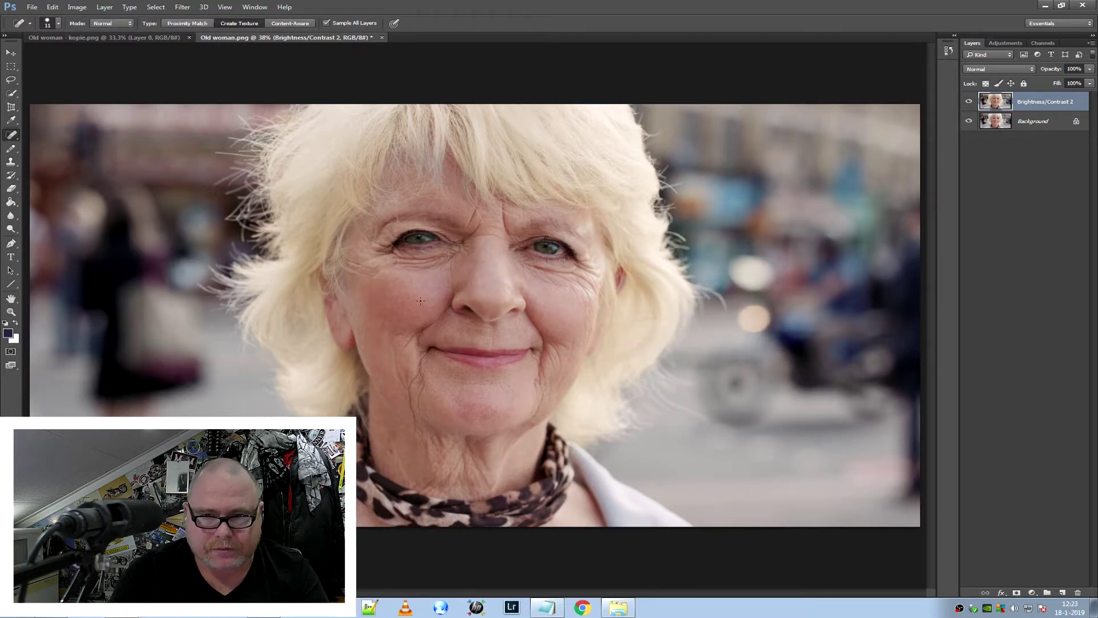
Set the healing brush to 56 px and heal the cheek and smile-line wrinkles
left_click(58, 23)
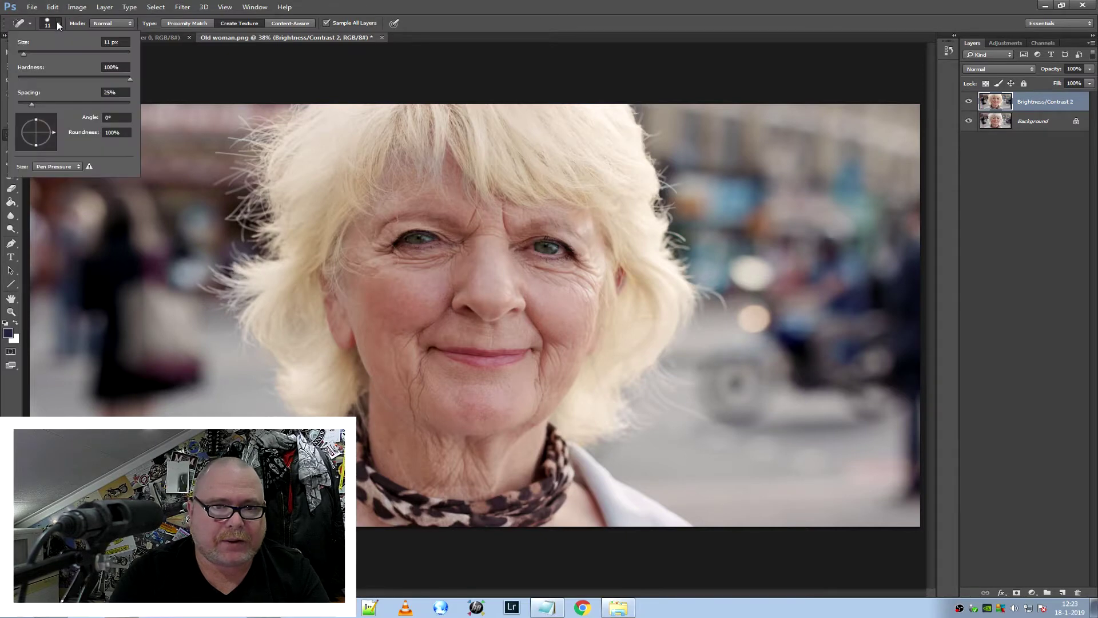
left_click_drag(24, 54, 49, 54)
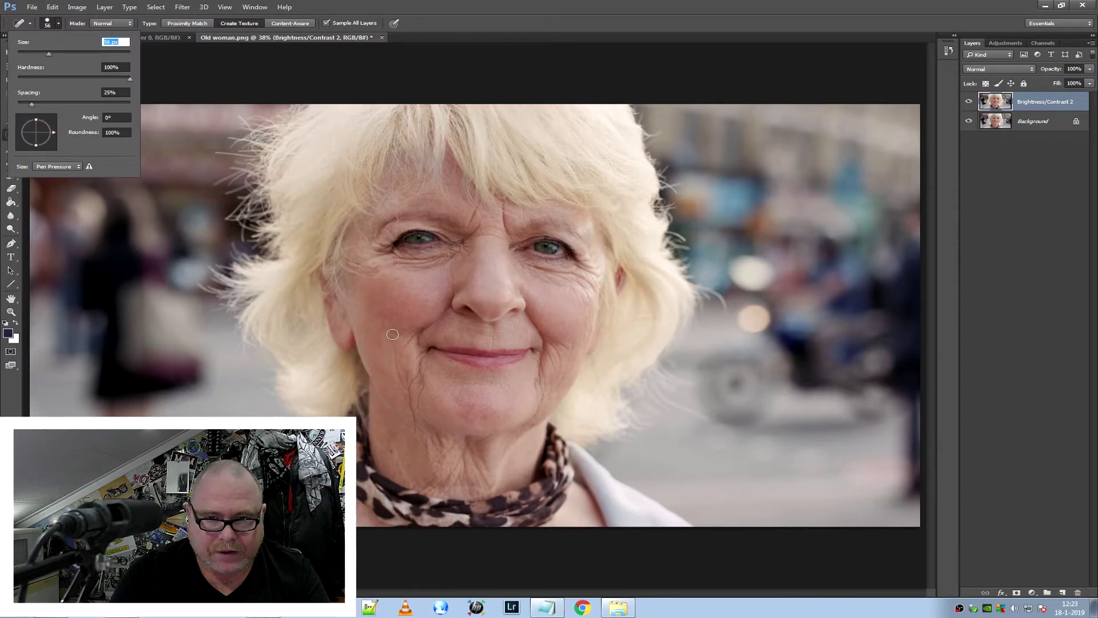
left_click_drag(392, 334, 406, 384)
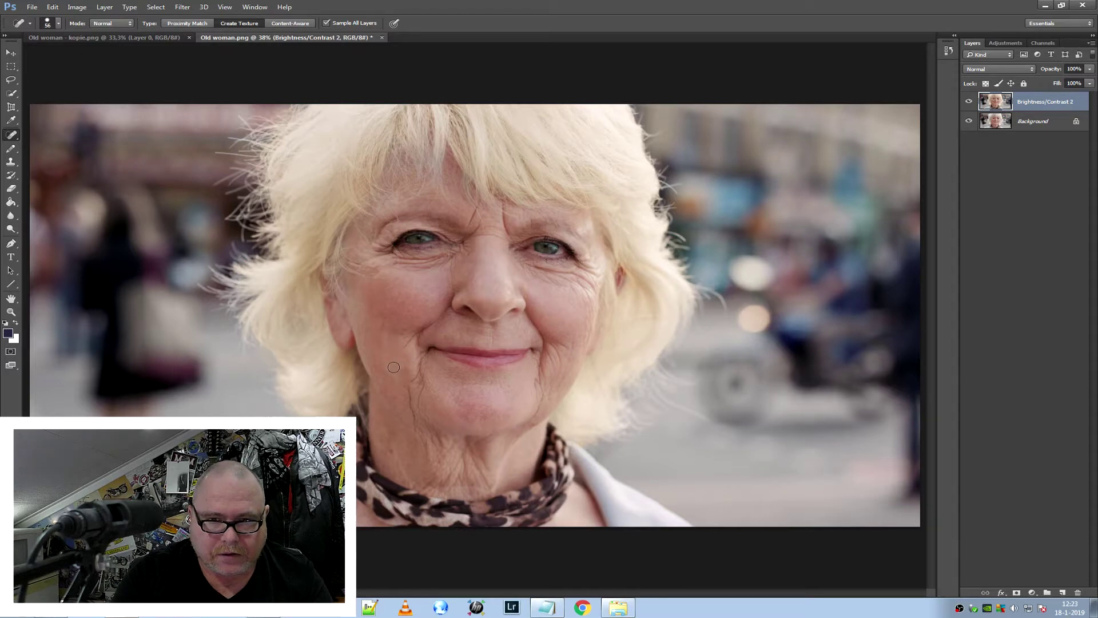
scroll(394, 366, "up", 5)
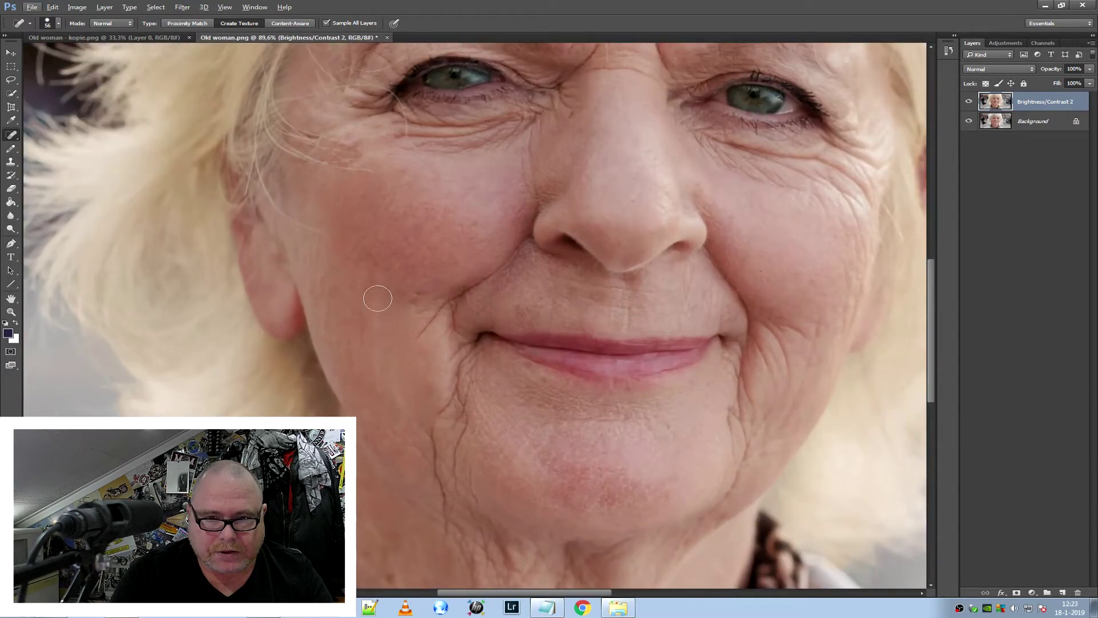
left_click_drag(372, 273, 374, 327)
left_click_drag(377, 371, 403, 402)
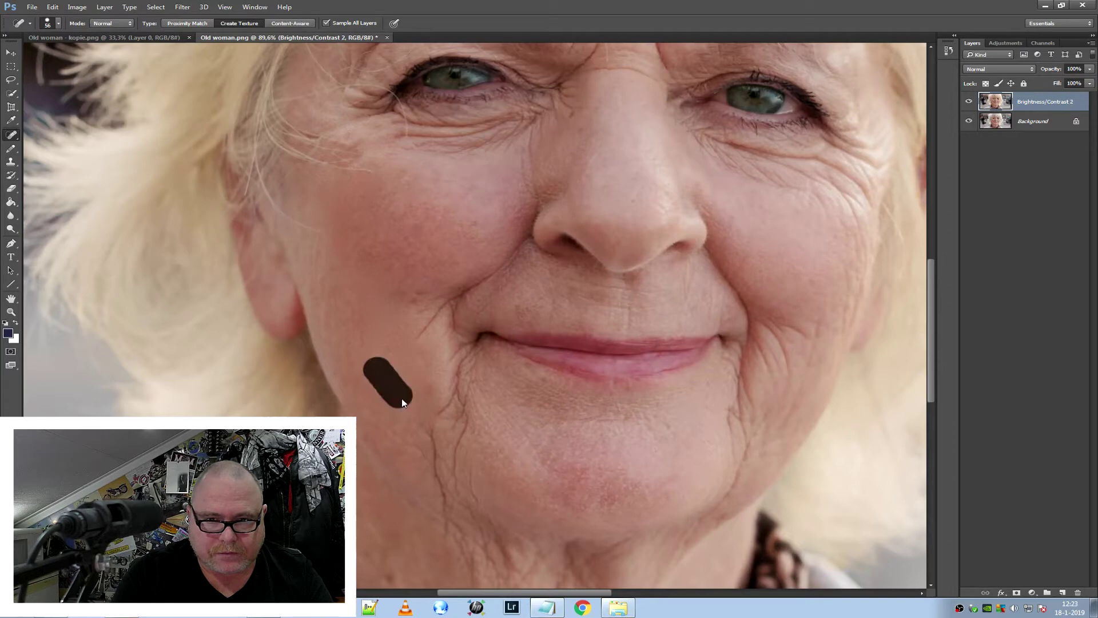
left_click_drag(440, 304, 415, 338)
left_click(420, 309)
Heal the wrinkles and spots on the chin and beside the mouth corner
left_click_drag(441, 411, 444, 500)
left_click_drag(467, 417, 443, 472)
left_click(471, 463)
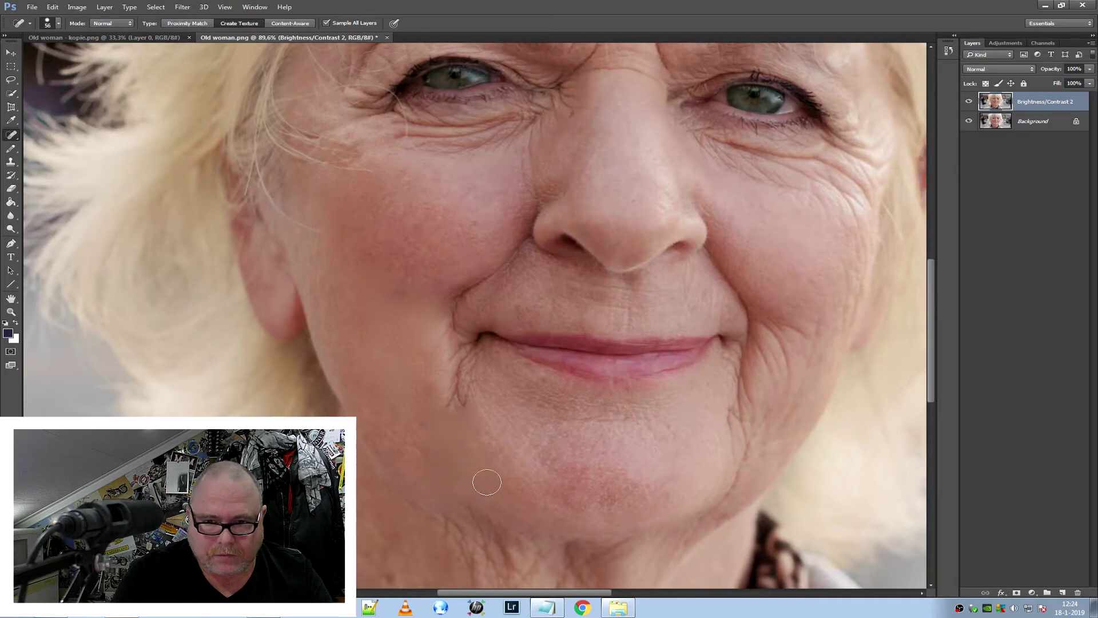
left_click_drag(455, 360, 447, 411)
left_click(471, 384)
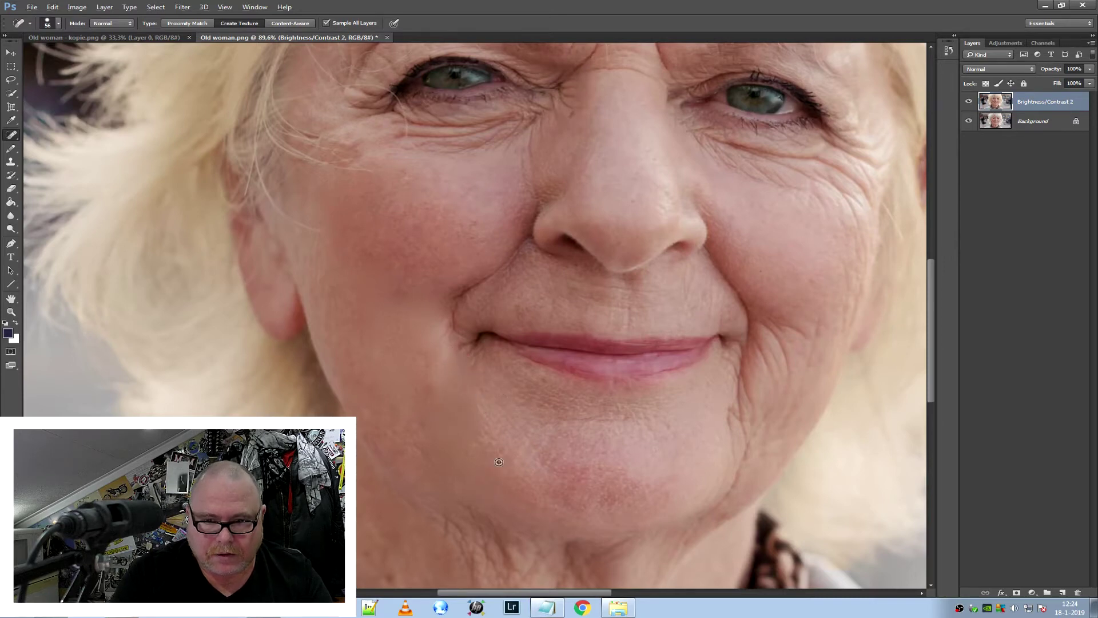
scroll(495, 469, "down", 3)
left_click(469, 451)
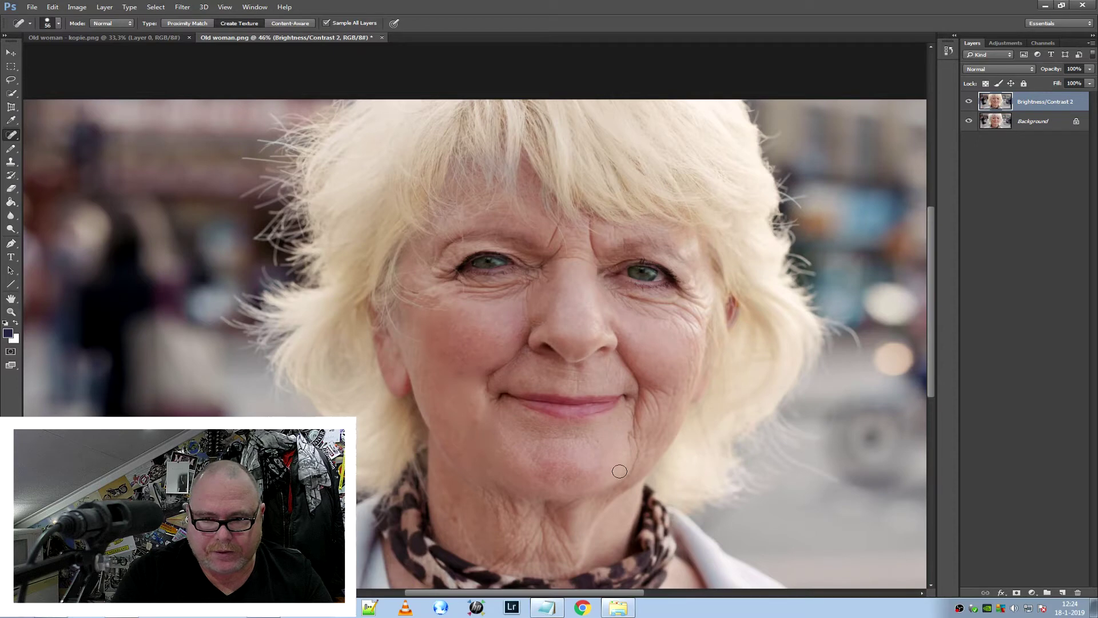
scroll(620, 471, "down", 2)
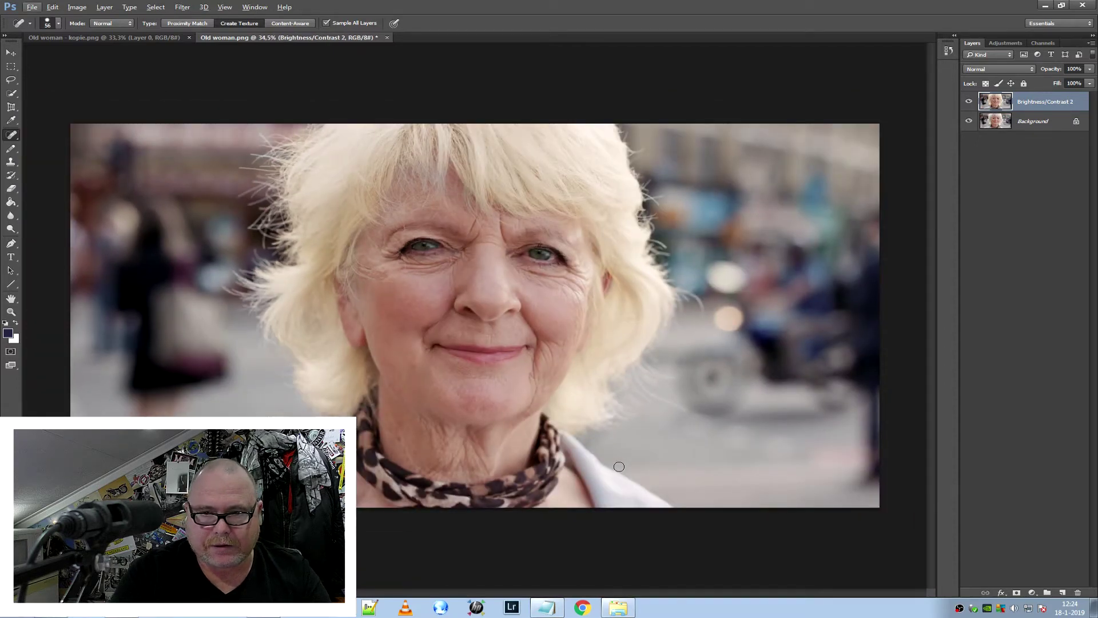
scroll(418, 390, "up", 1)
scroll(418, 390, "up", 1)
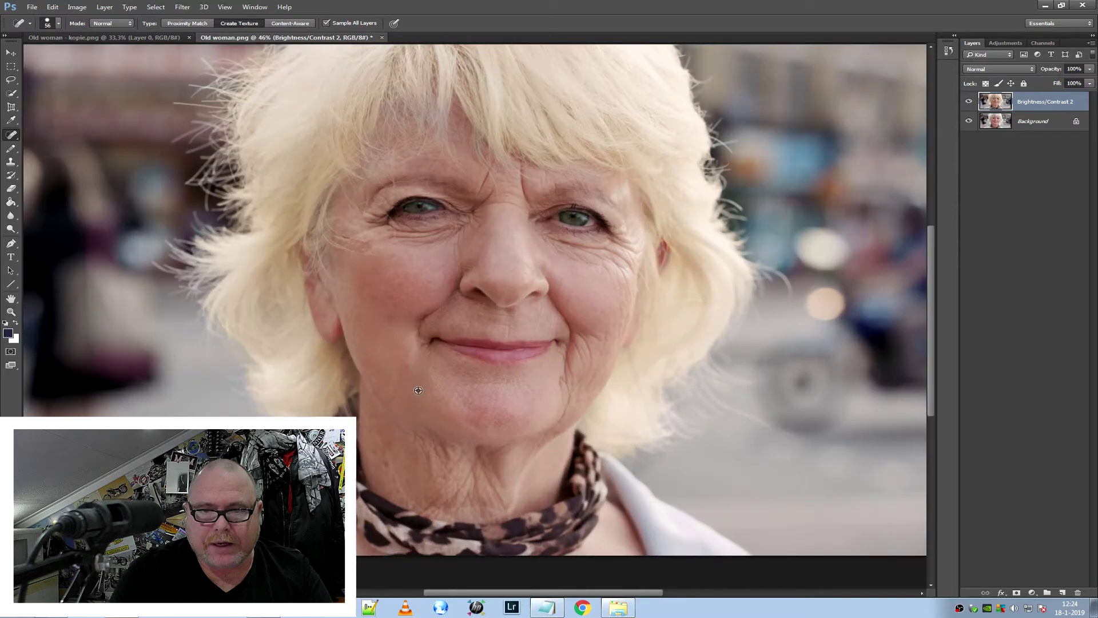
scroll(418, 390, "down", 1)
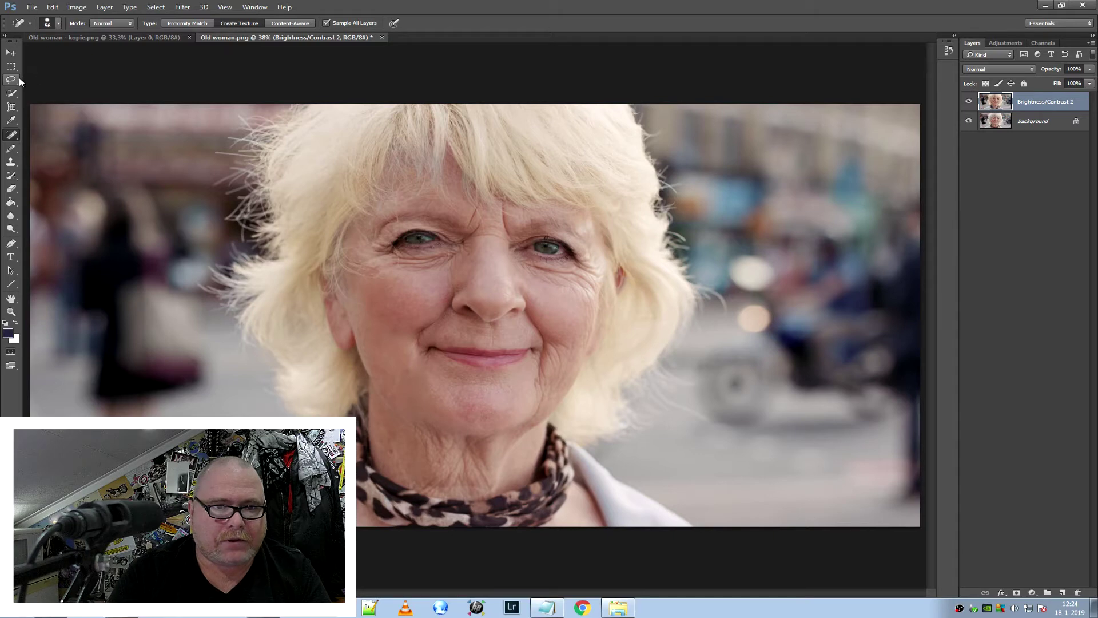
Quick-select the face skin from the forehead across the cheeks, chin and neck
left_click(13, 94)
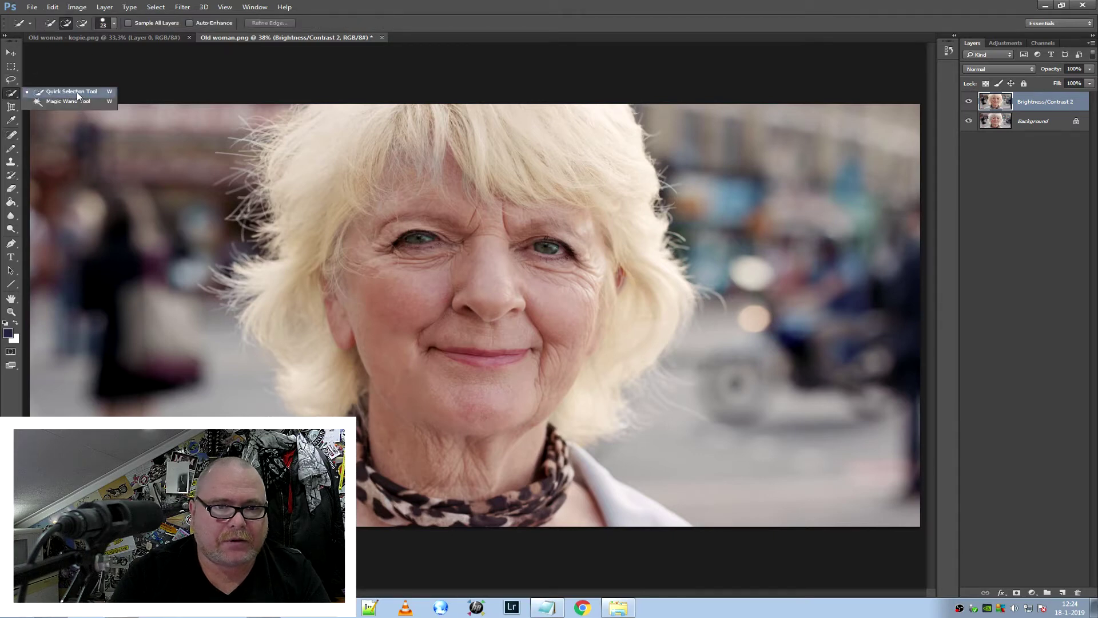
left_click(93, 92)
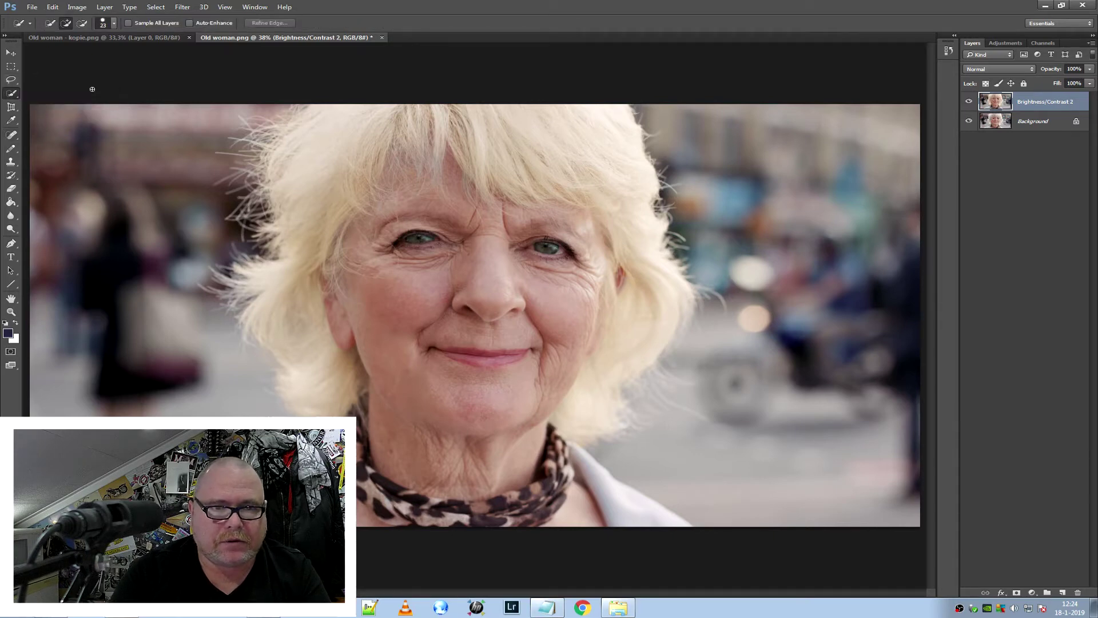
mouse_move(449, 175)
left_mouse_down()
mouse_move(577, 218)
mouse_move(558, 399)
left_mouse_up()
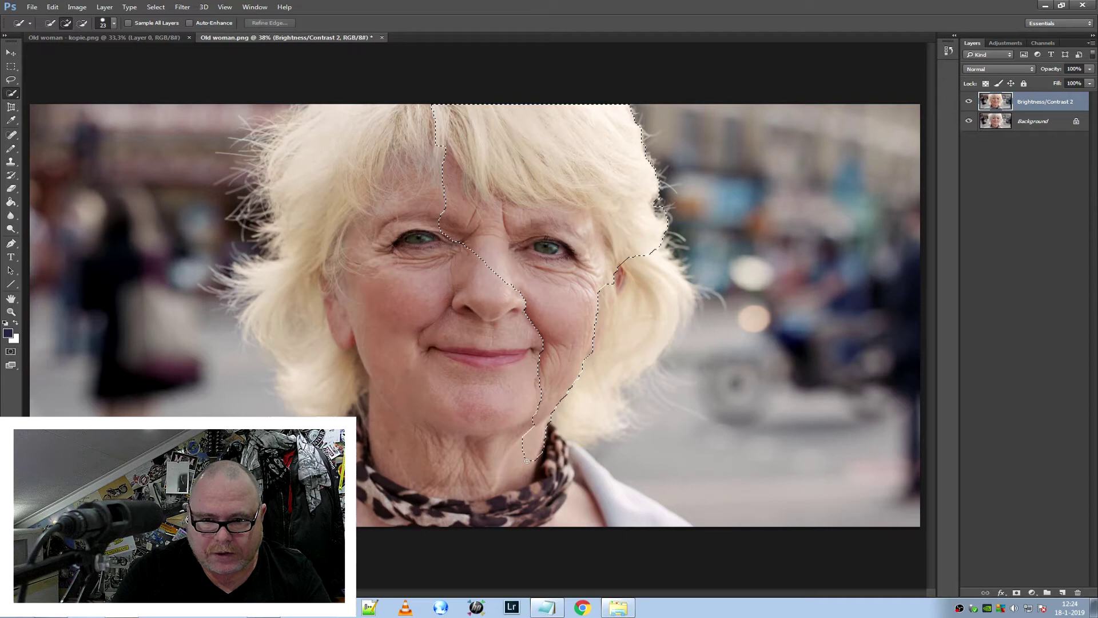
left_click_drag(491, 485, 451, 489)
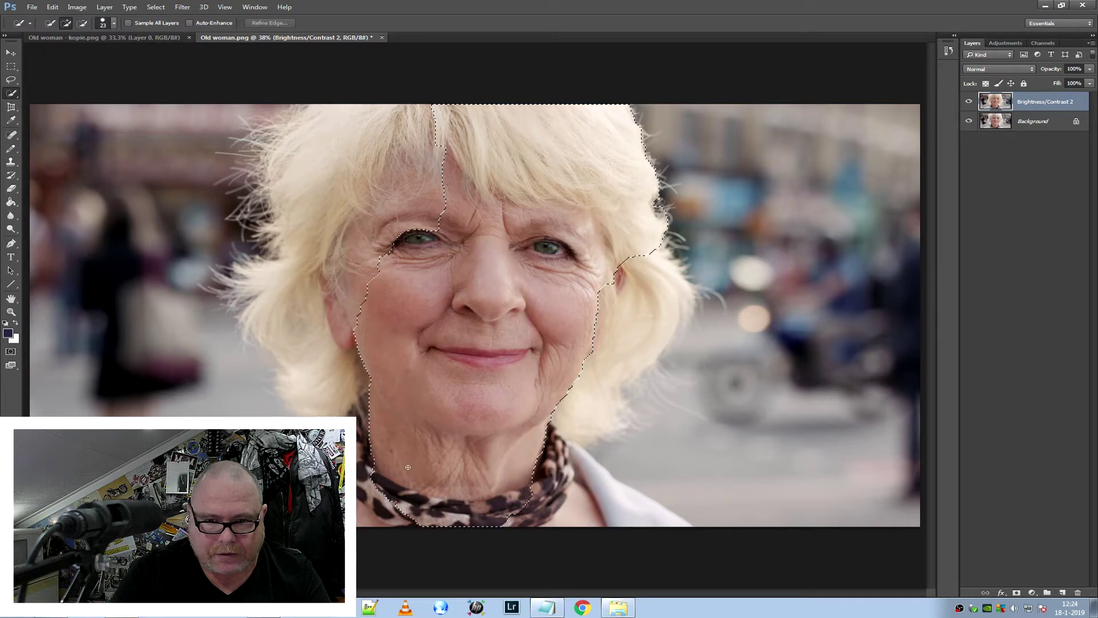
mouse_move(354, 330)
left_mouse_down()
mouse_move(326, 283)
mouse_move(358, 258)
left_mouse_up()
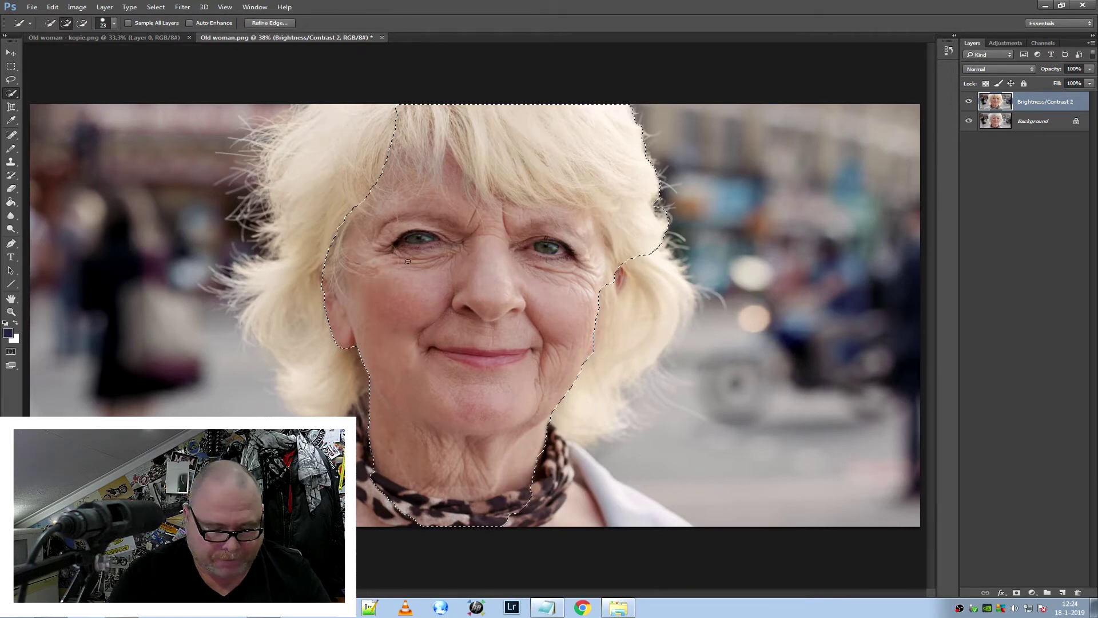
Subtract the top hair, upper-right hair and scarf from the face selection
key("alt")
left_click_drag(402, 120, 485, 158)
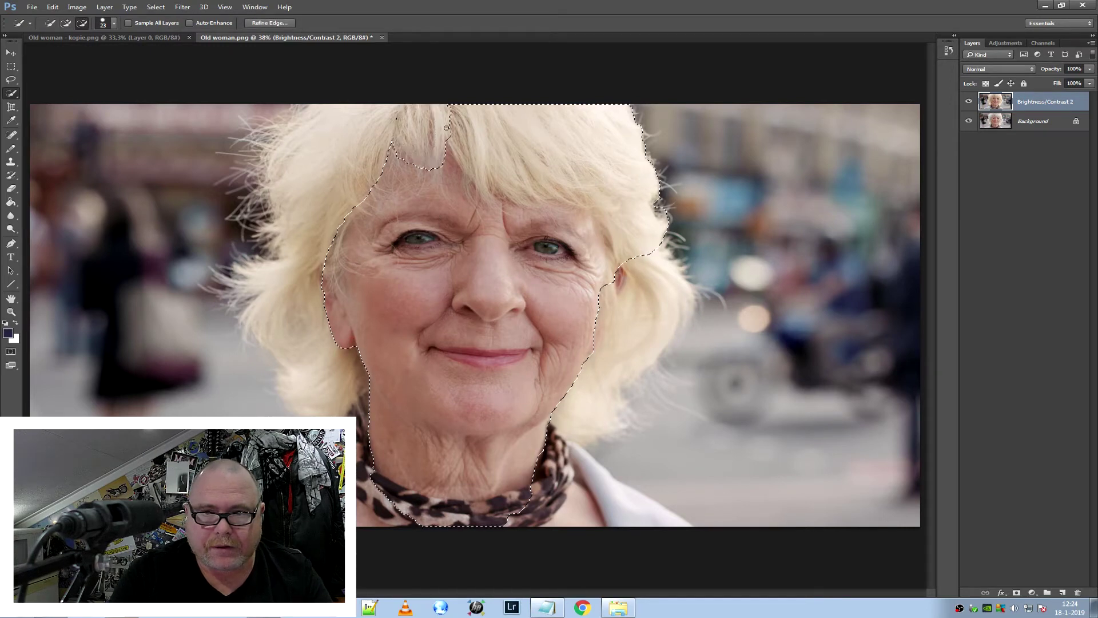
mouse_move(515, 180)
left_mouse_down()
mouse_move(614, 228)
mouse_move(611, 261)
mouse_move(635, 260)
mouse_move(619, 269)
left_mouse_up()
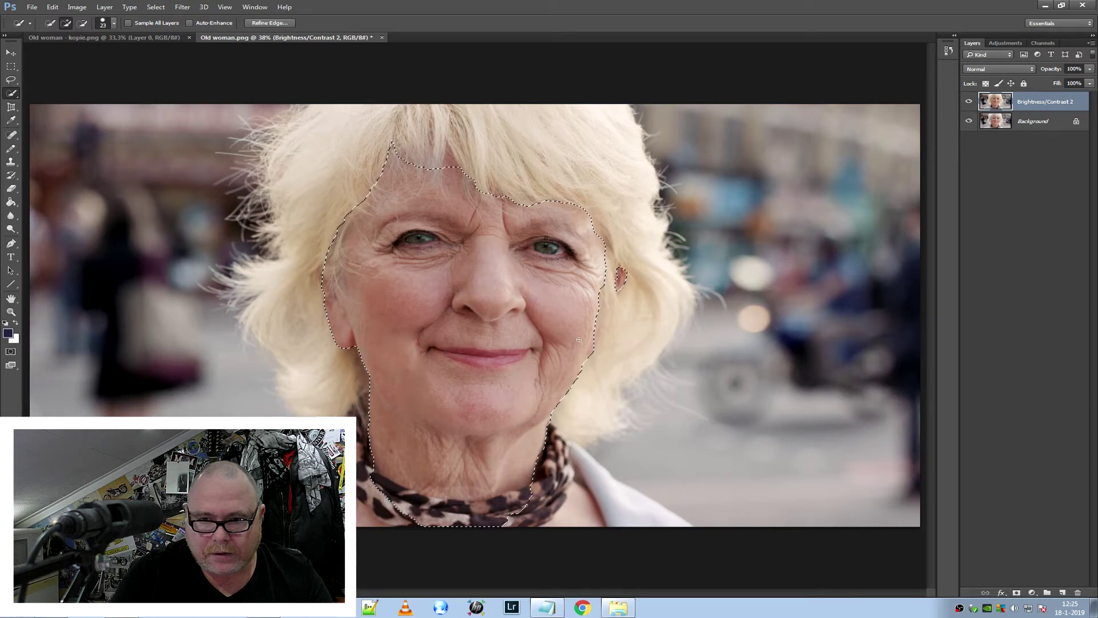
mouse_move(523, 497)
left_mouse_down()
mouse_move(476, 507)
mouse_move(403, 496)
left_mouse_up()
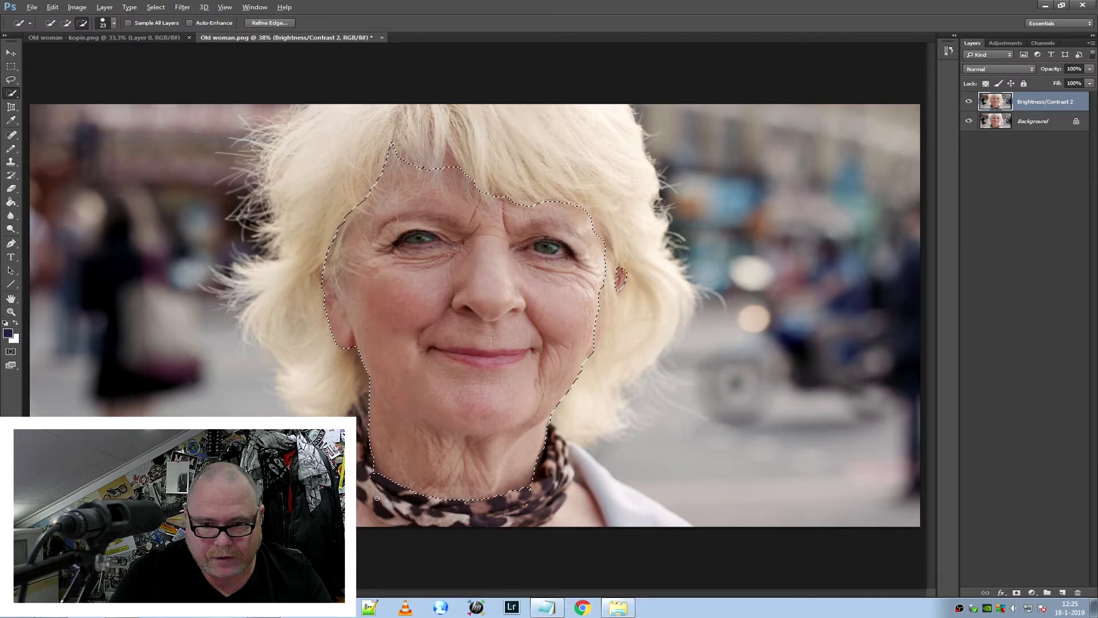
Extend the face selection up into the hairline and zoom out
key("alt")
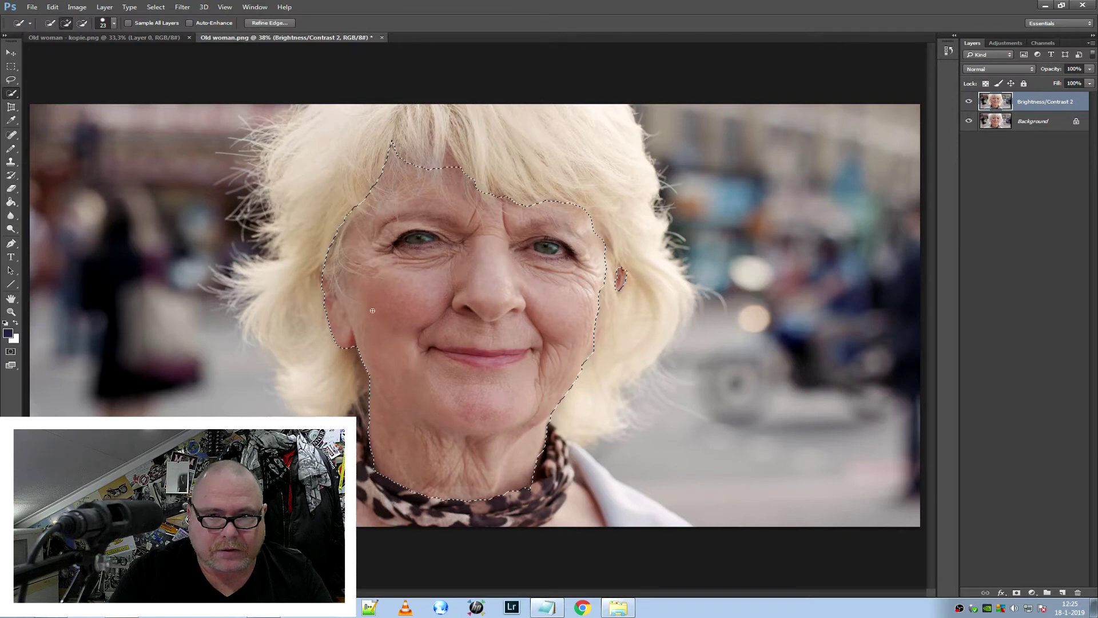
key("alt")
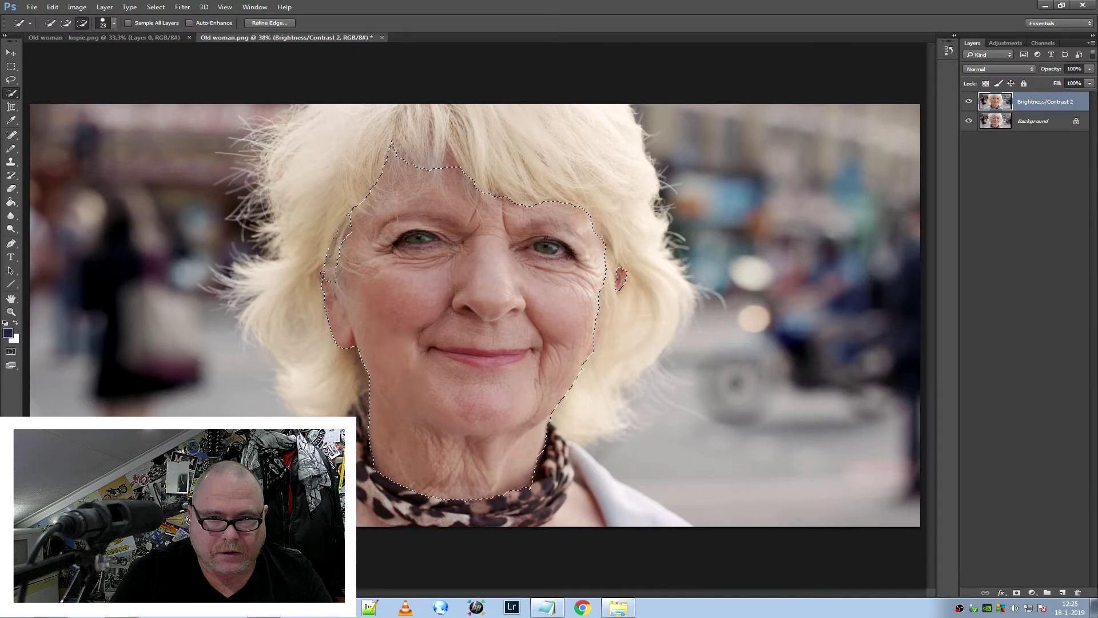
key("alt")
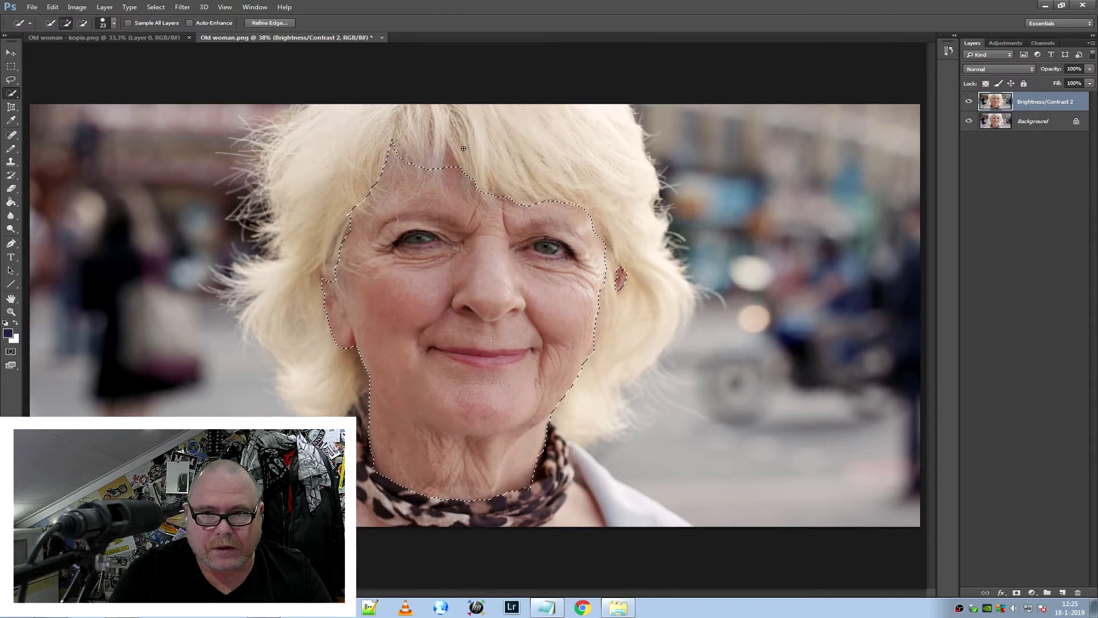
left_click(449, 154)
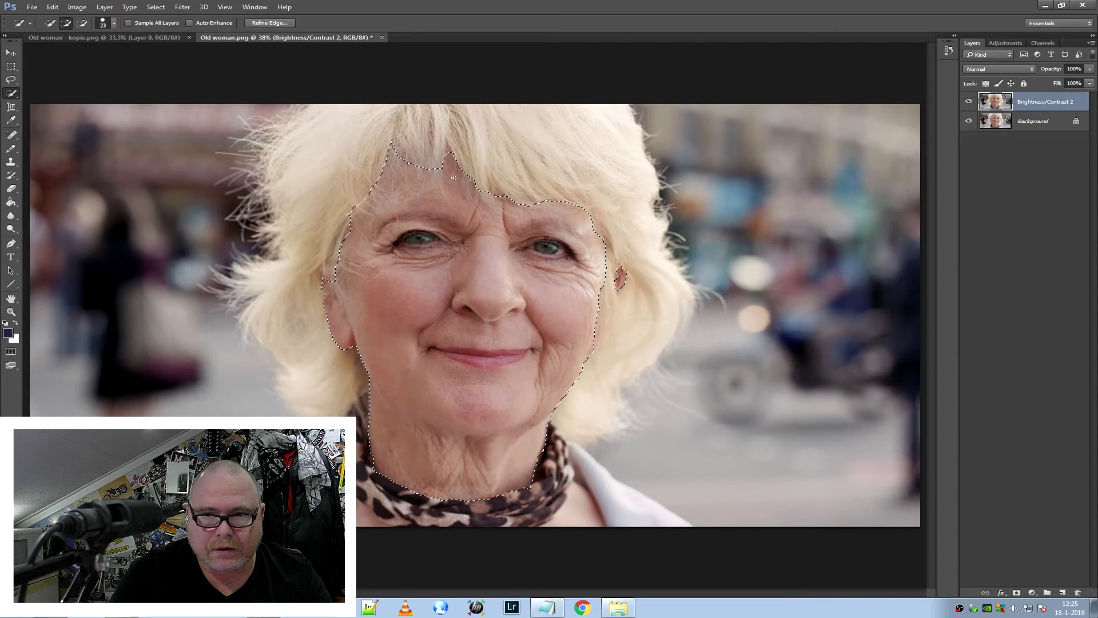
key("alt")
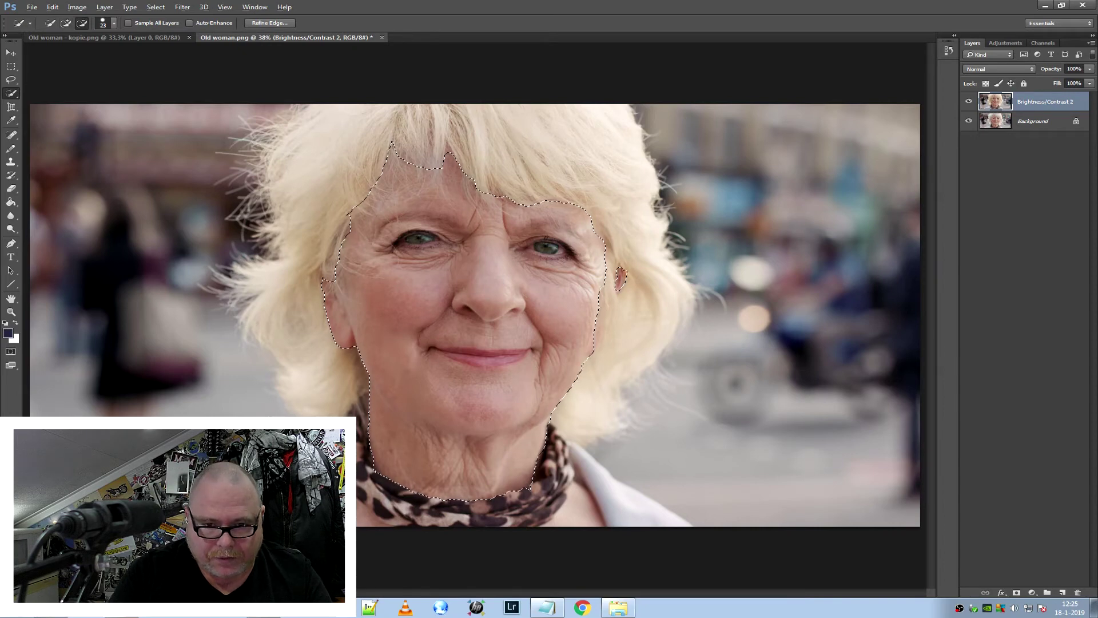
key("alt")
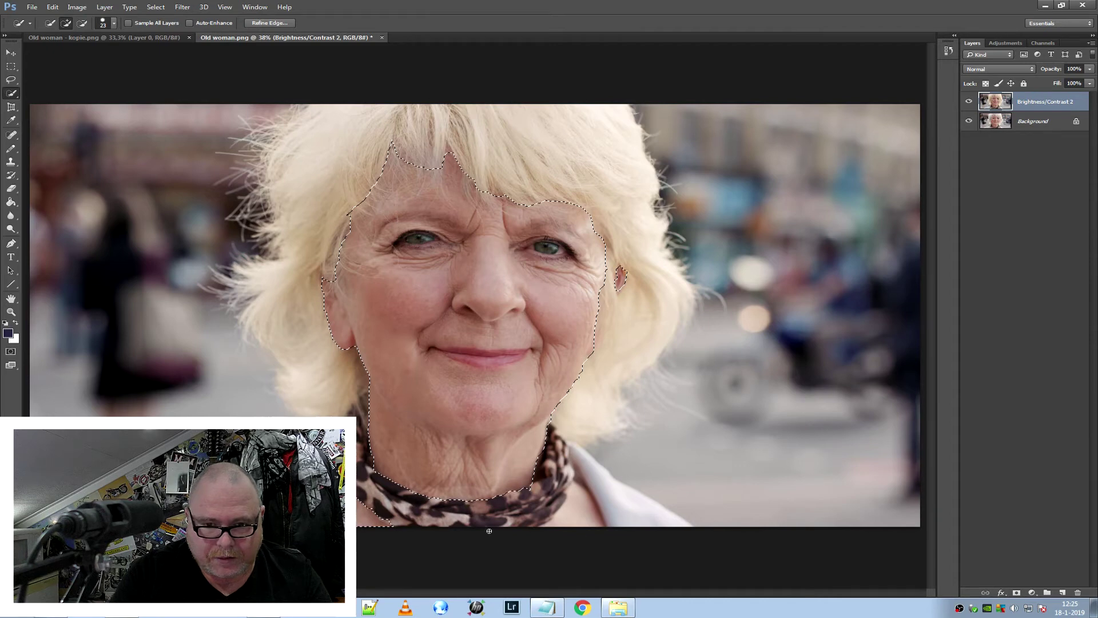
key("alt")
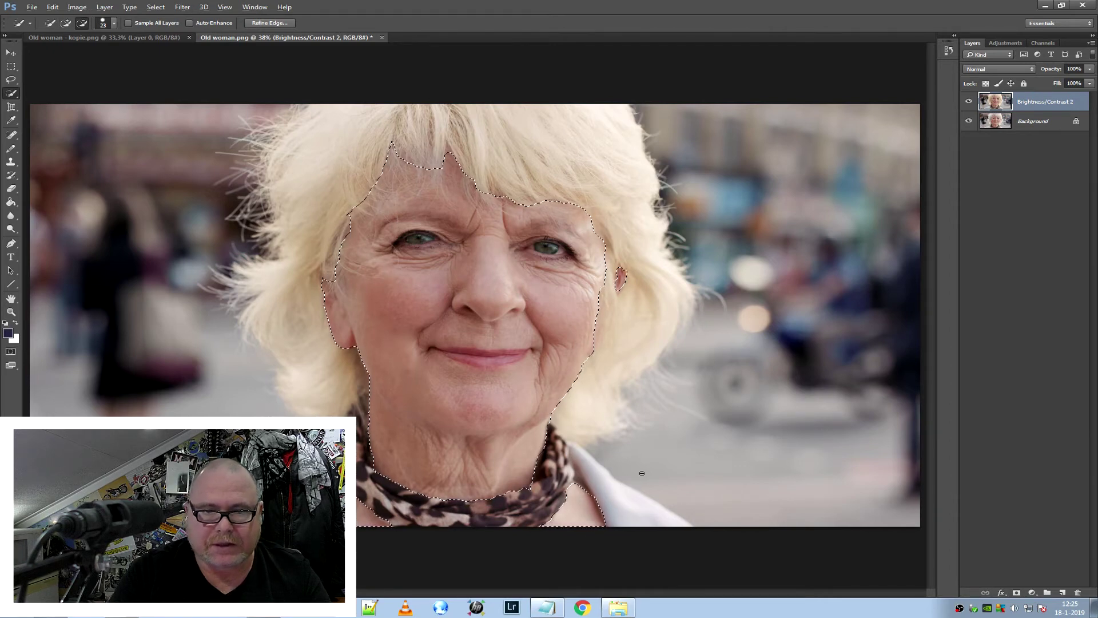
scroll(475, 309, "down", 2)
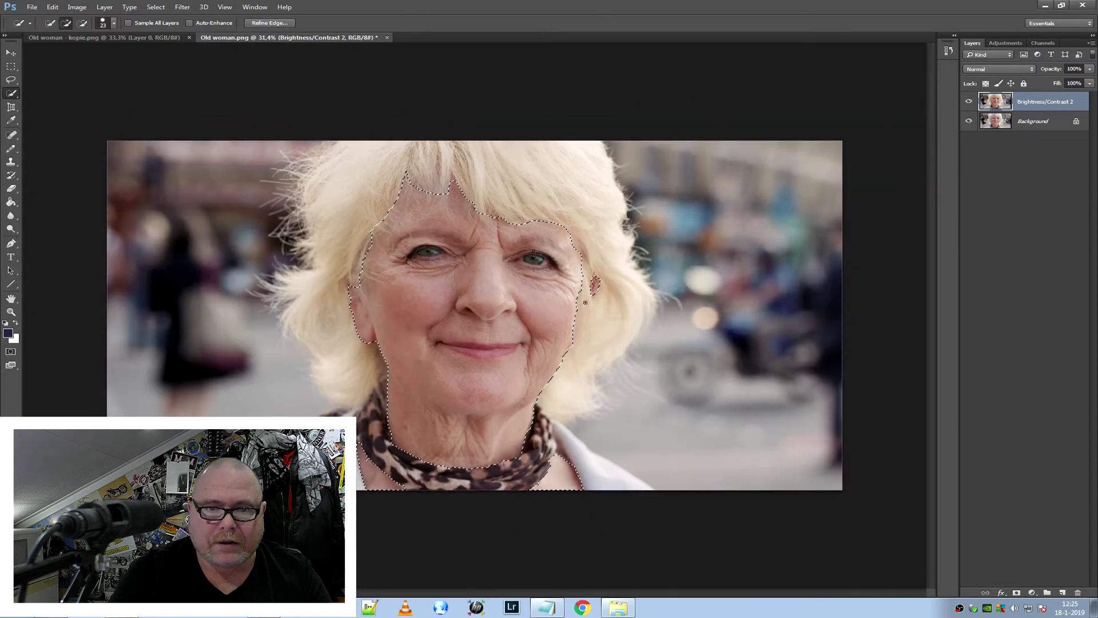
left_click(266, 22)
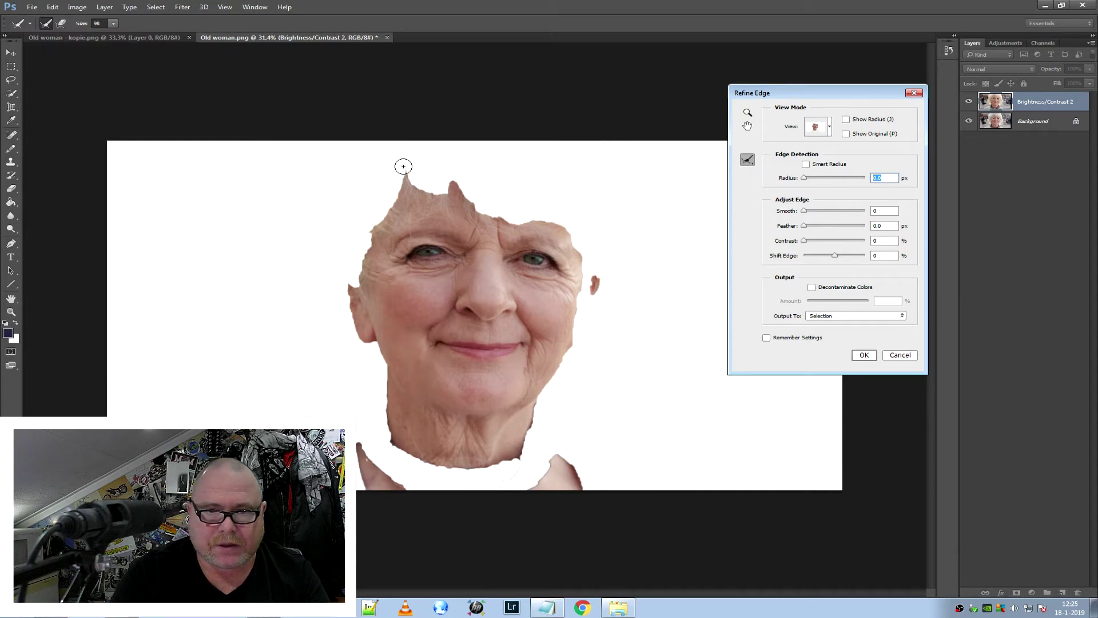
Paint Refine Radius along the hair edges on the left, top and top-right of the head
mouse_move(403, 166)
left_mouse_down()
mouse_move(357, 288)
mouse_move(354, 314)
mouse_move(373, 350)
left_mouse_up()
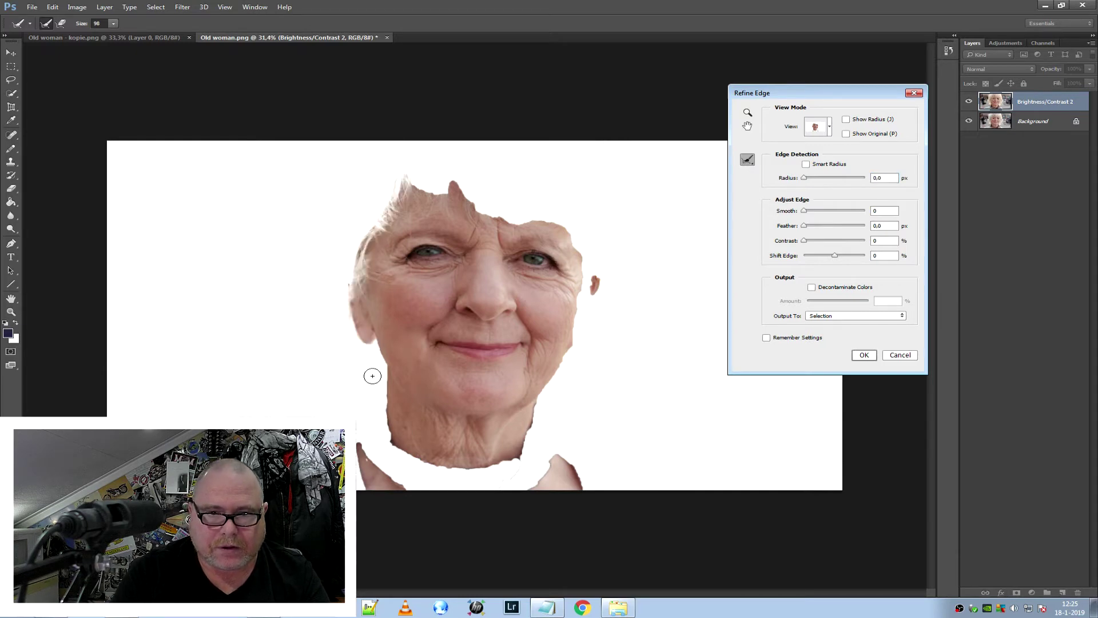
mouse_move(405, 197)
left_mouse_down()
mouse_move(407, 182)
mouse_move(448, 186)
mouse_move(480, 218)
mouse_move(572, 246)
mouse_move(576, 314)
mouse_move(535, 403)
left_mouse_up()
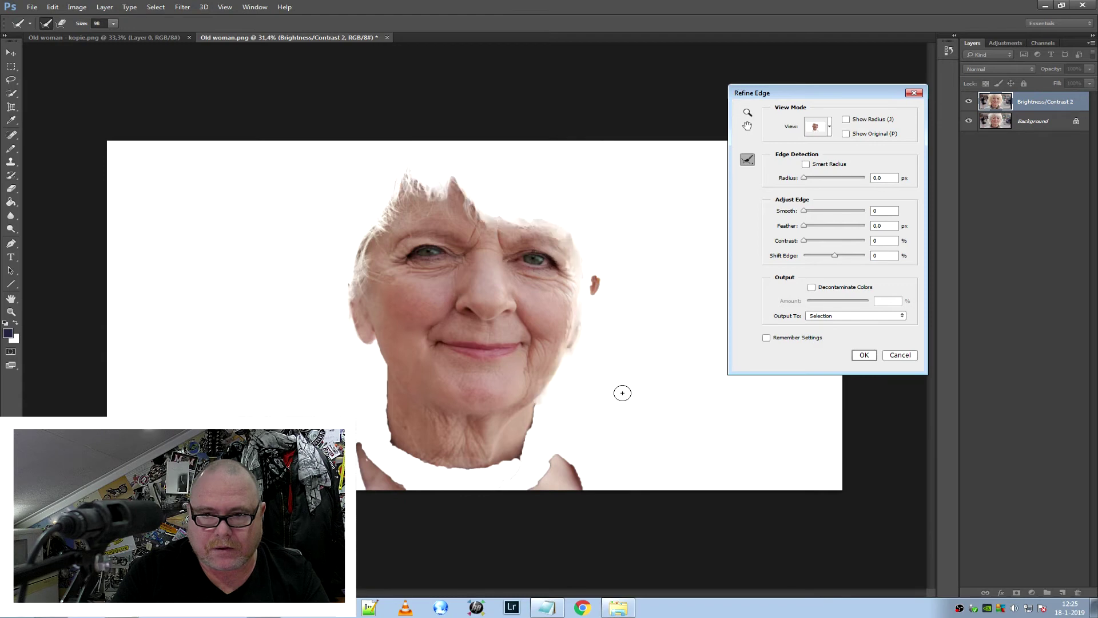
mouse_move(614, 165)
left_mouse_down()
mouse_move(608, 140)
mouse_move(638, 200)
left_mouse_up()
left_click_drag(599, 140, 631, 210)
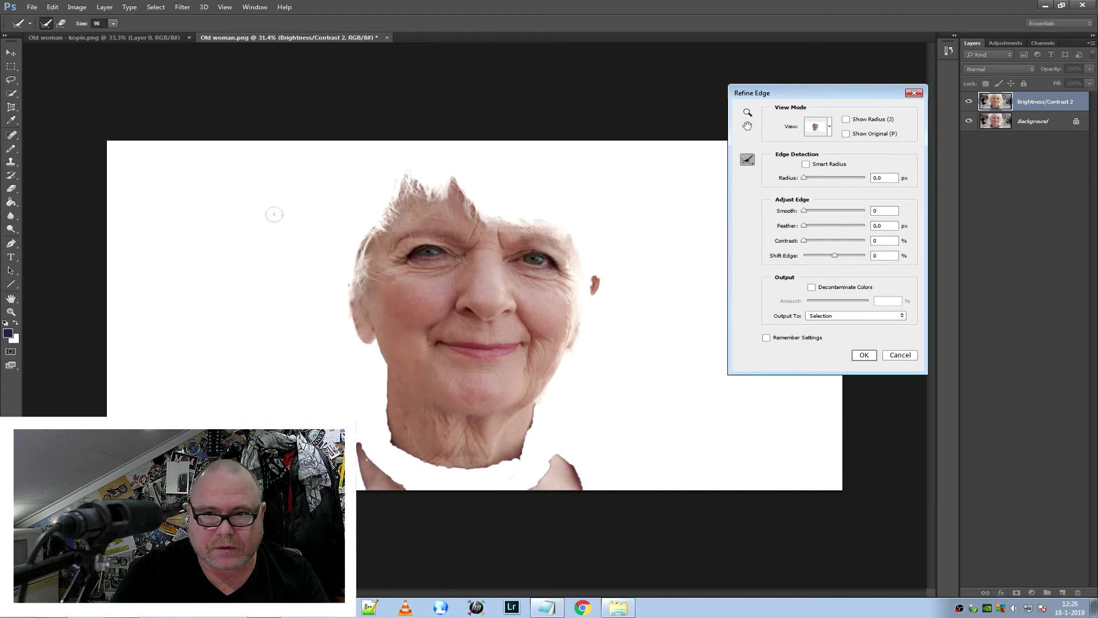
Refine the neck and shoulder selection edges and apply the Refine Edge result
mouse_move(394, 440)
left_mouse_down()
mouse_move(537, 410)
mouse_move(546, 417)
left_mouse_up()
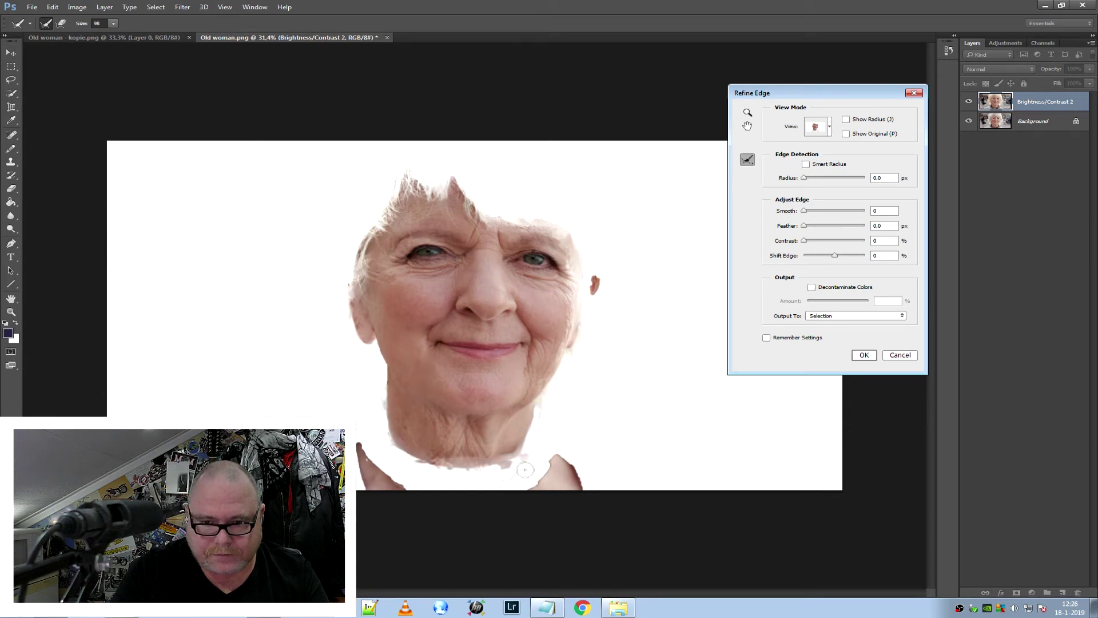
left_click_drag(525, 470, 486, 490)
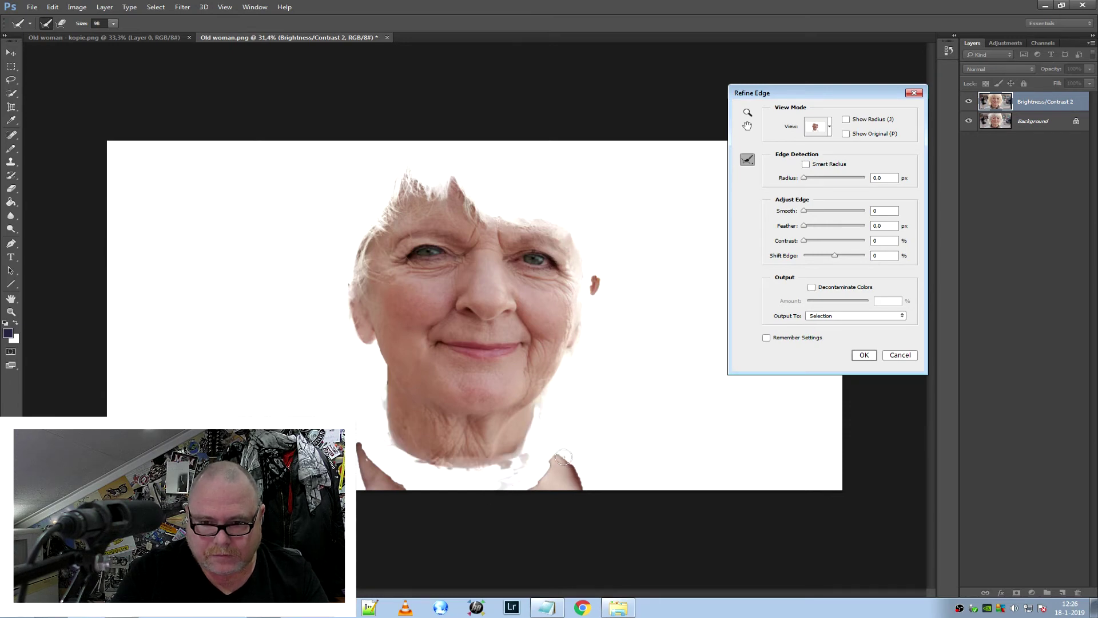
mouse_move(563, 457)
left_mouse_down()
mouse_move(581, 483)
mouse_move(526, 493)
left_mouse_up()
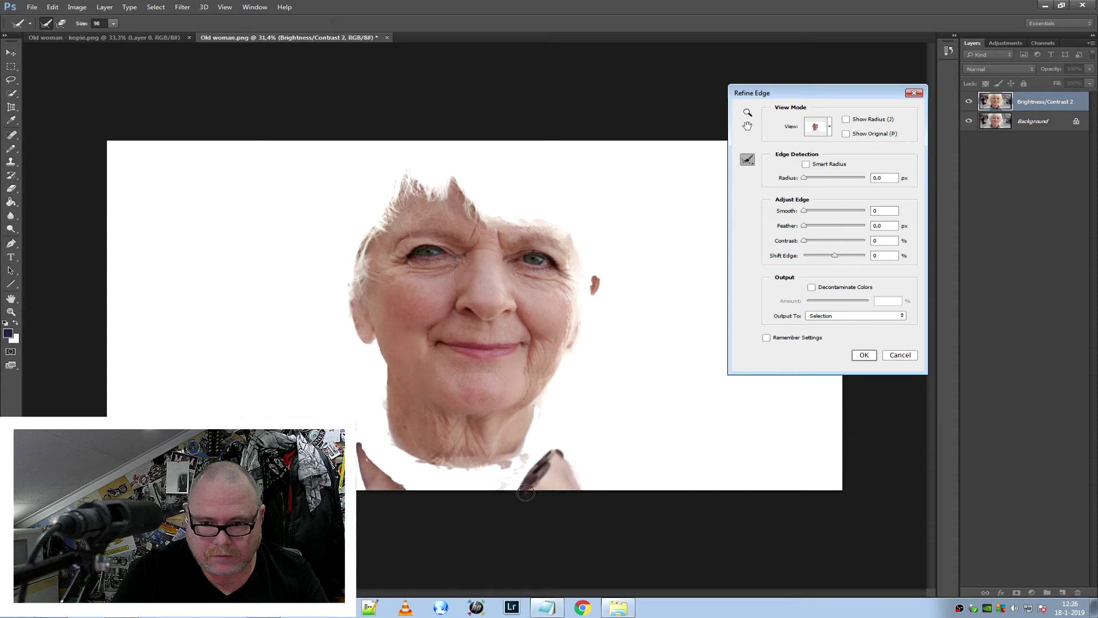
left_click_drag(365, 445, 413, 490)
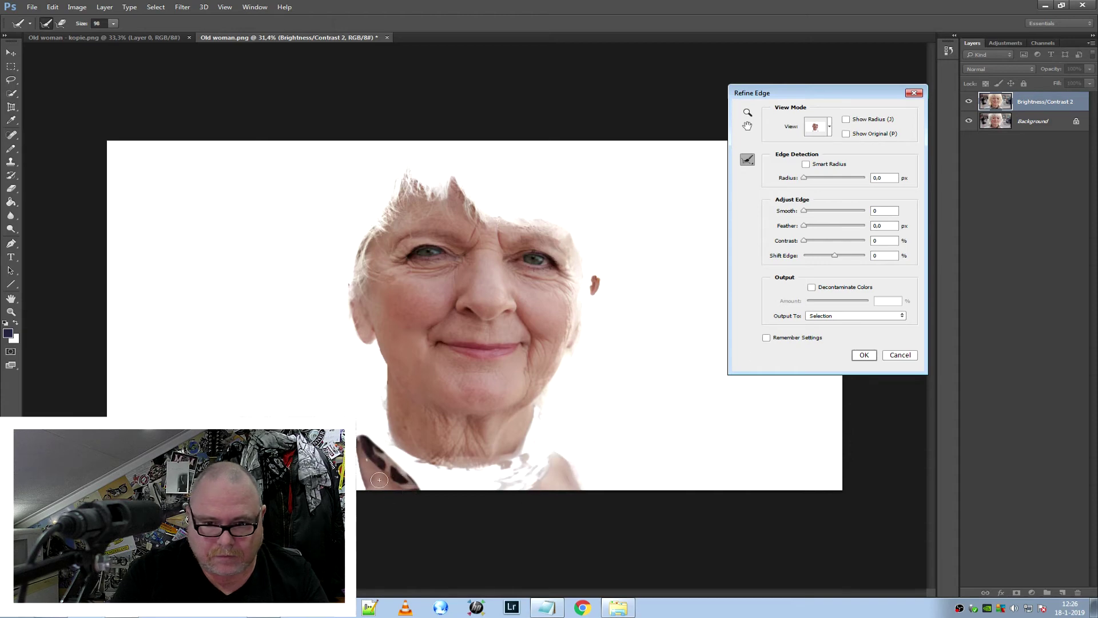
left_click_drag(362, 437, 363, 497)
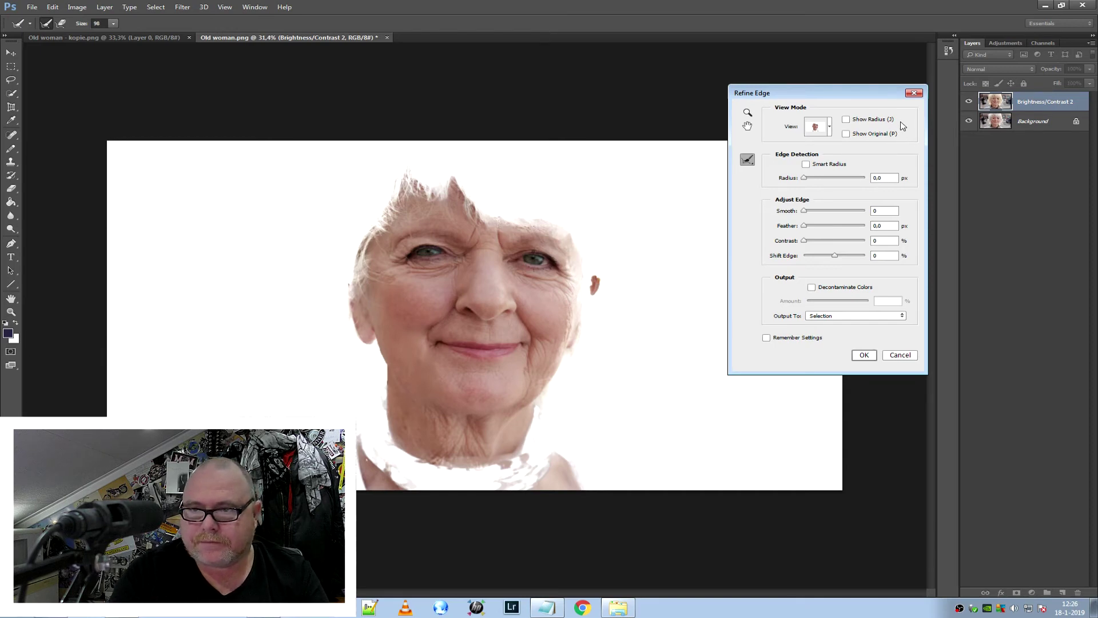
left_click(864, 355)
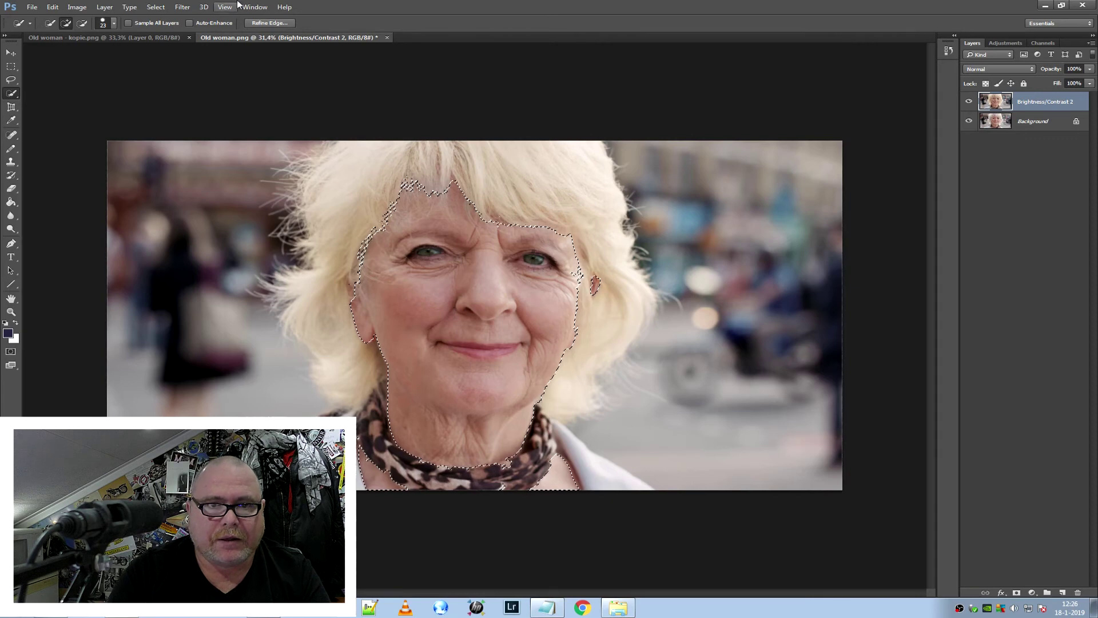
left_click(183, 7)
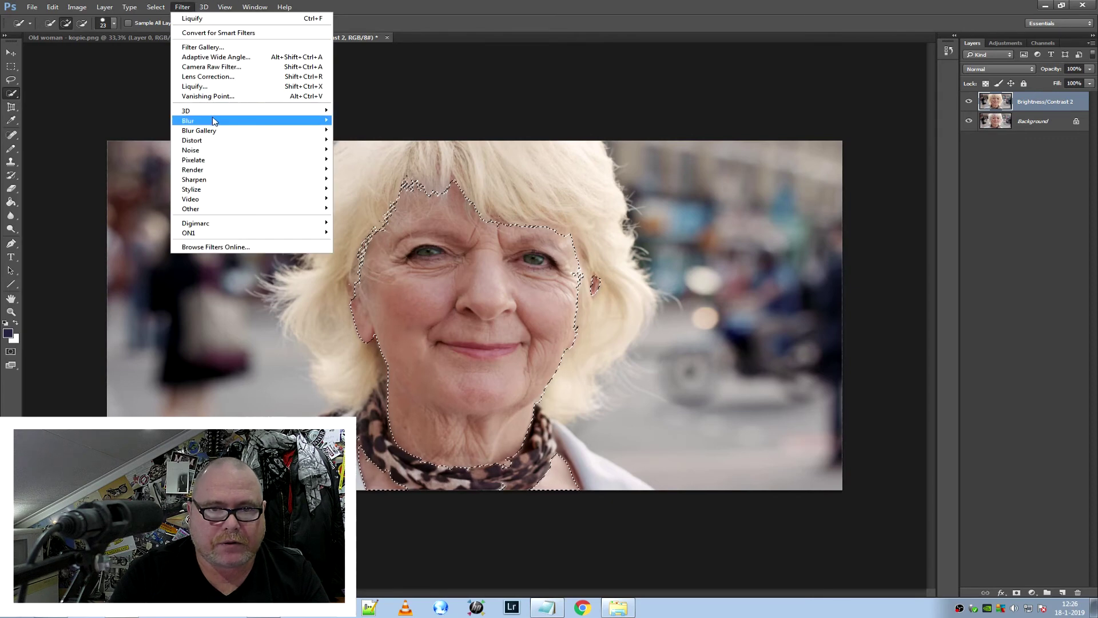
mouse_move(188, 120)
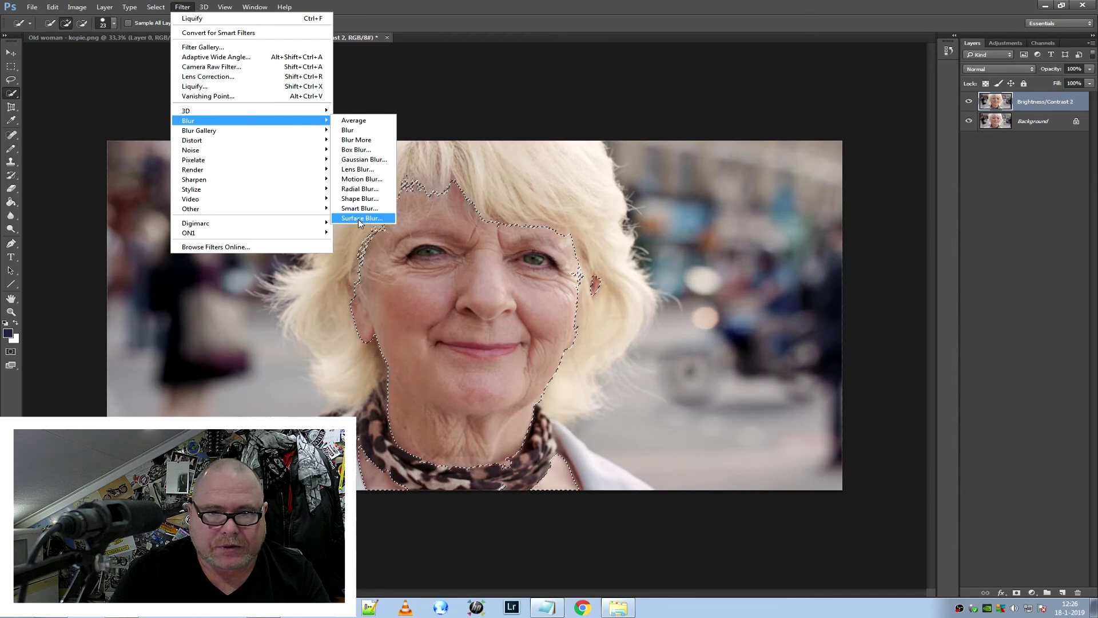
Apply Surface Blur (Radius 7, Threshold 6) to the face, comparing with preview off and on
left_click(358, 219)
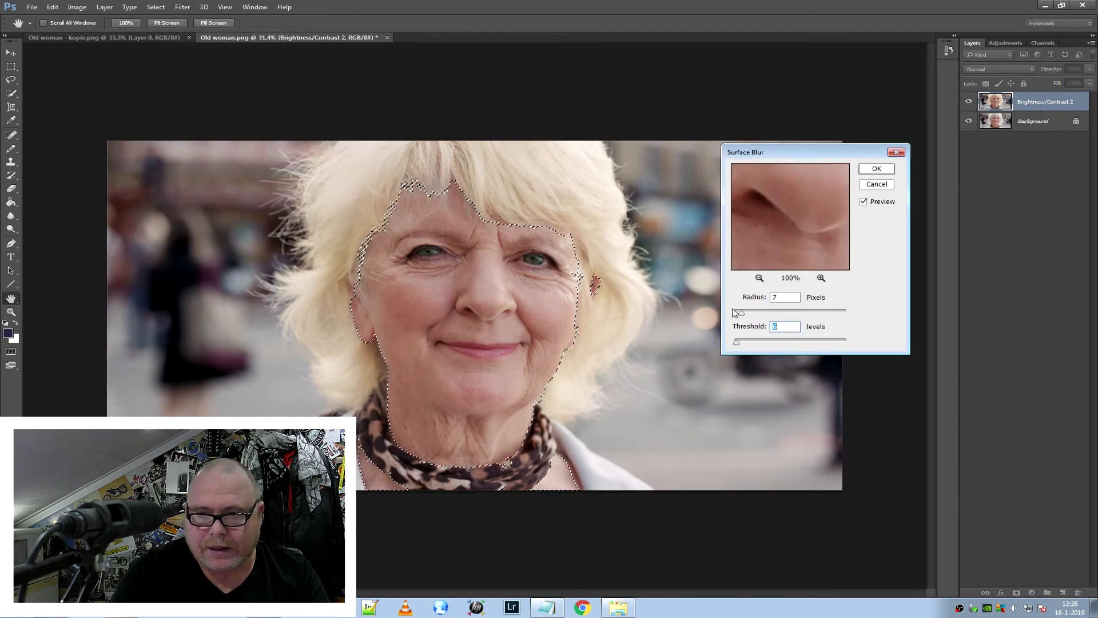
left_click(863, 202)
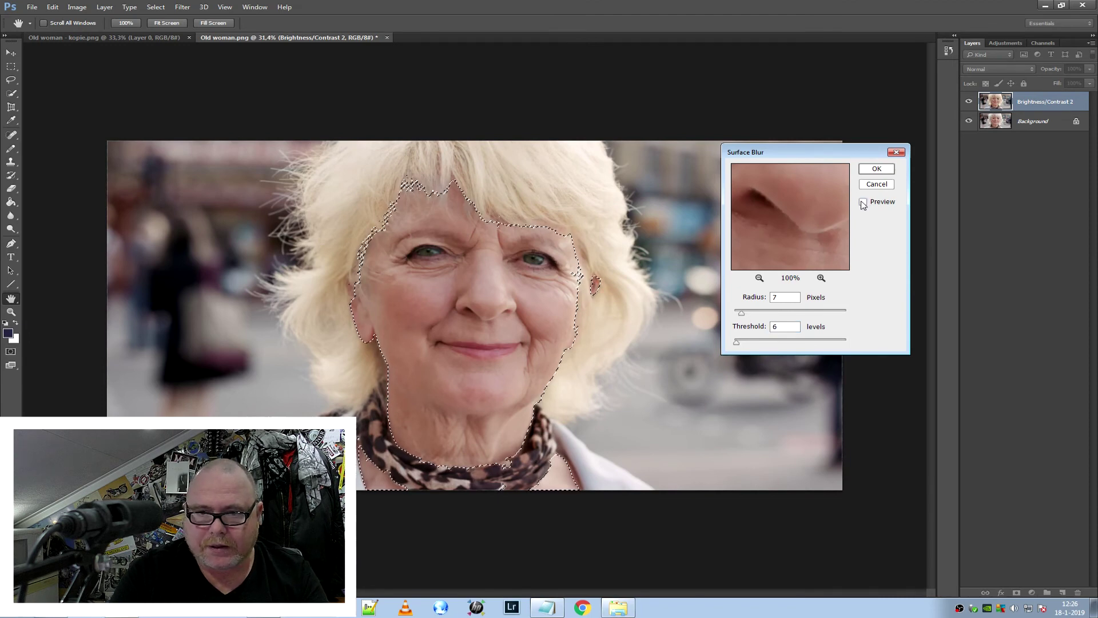
left_click(863, 201)
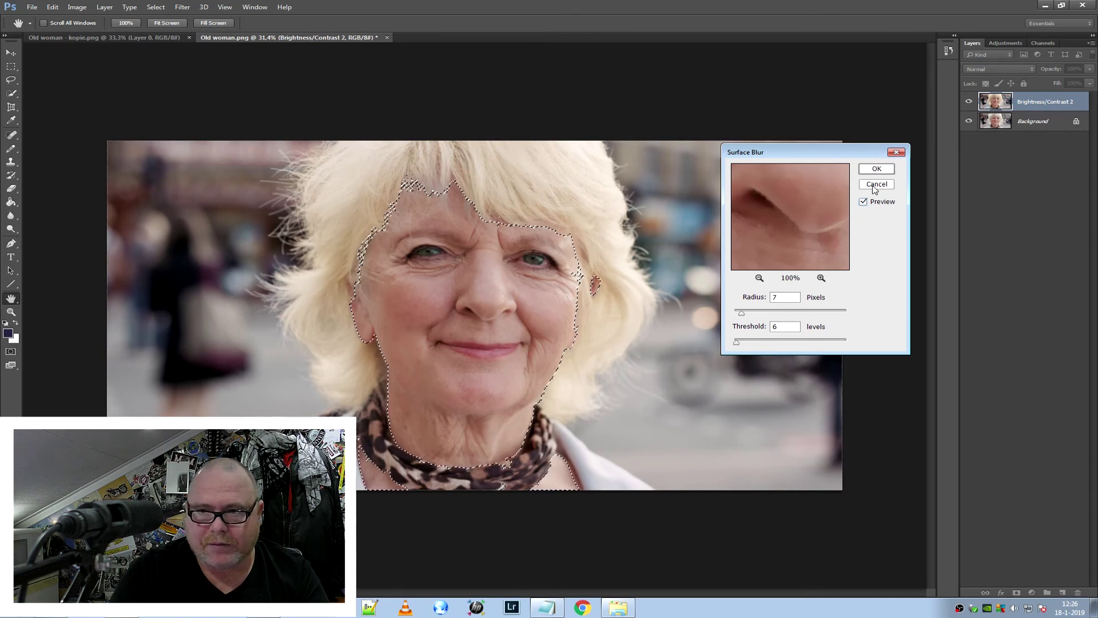
left_click(876, 169)
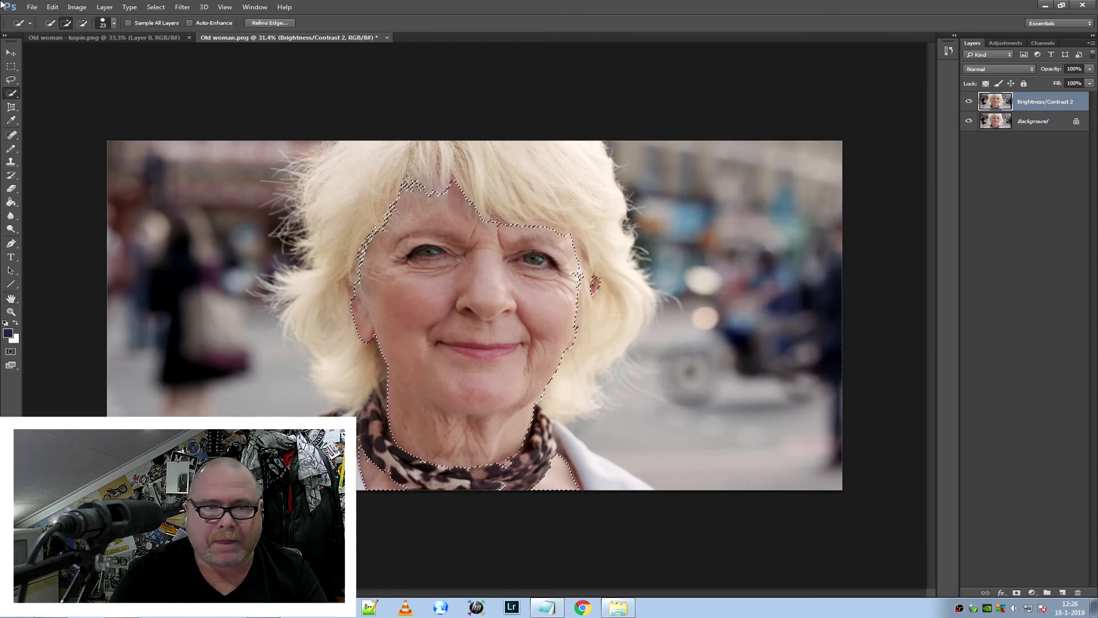
left_click(15, 65)
Deselect the face and repeatedly toggle Brightness/Contrast 2 visibility to compare before and after
key("ctrl+d")
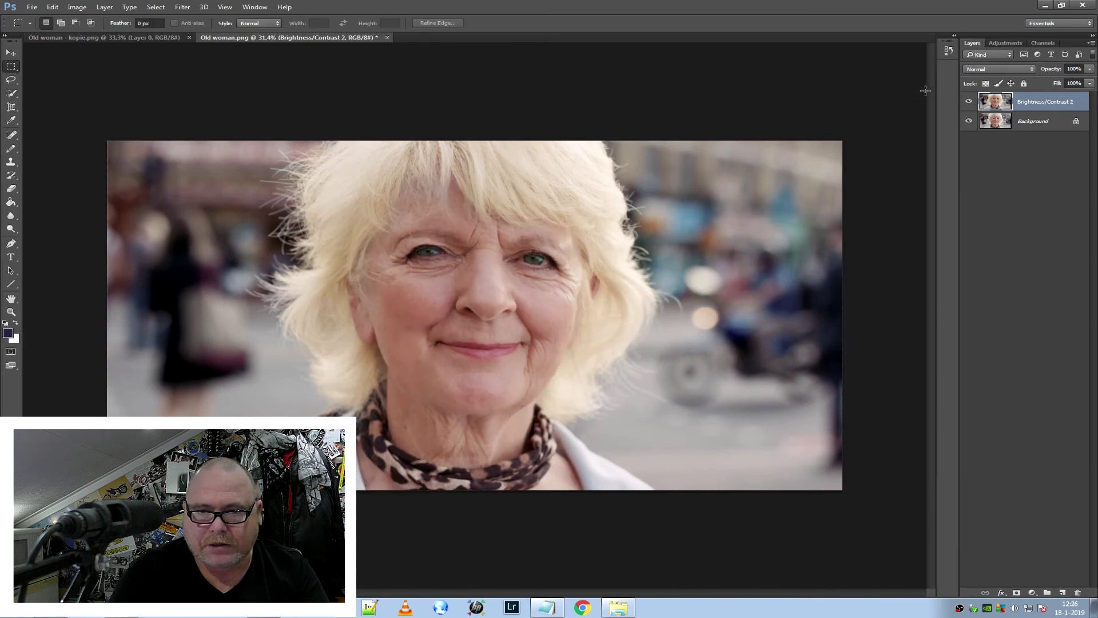
left_click(968, 104)
left_click(969, 103)
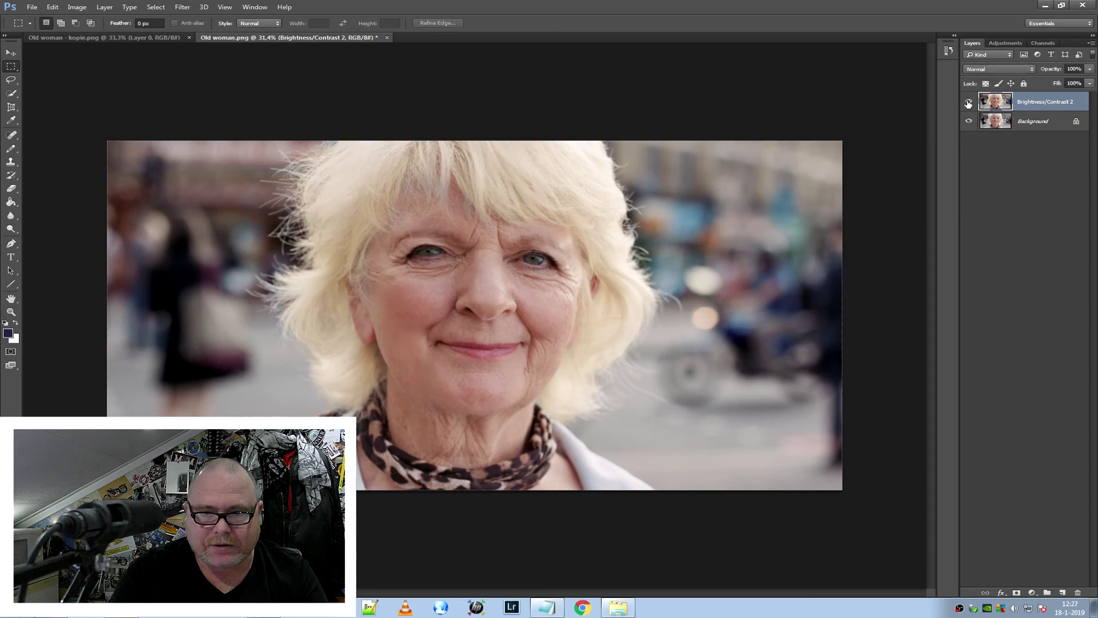
left_click(969, 103)
left_click(968, 104)
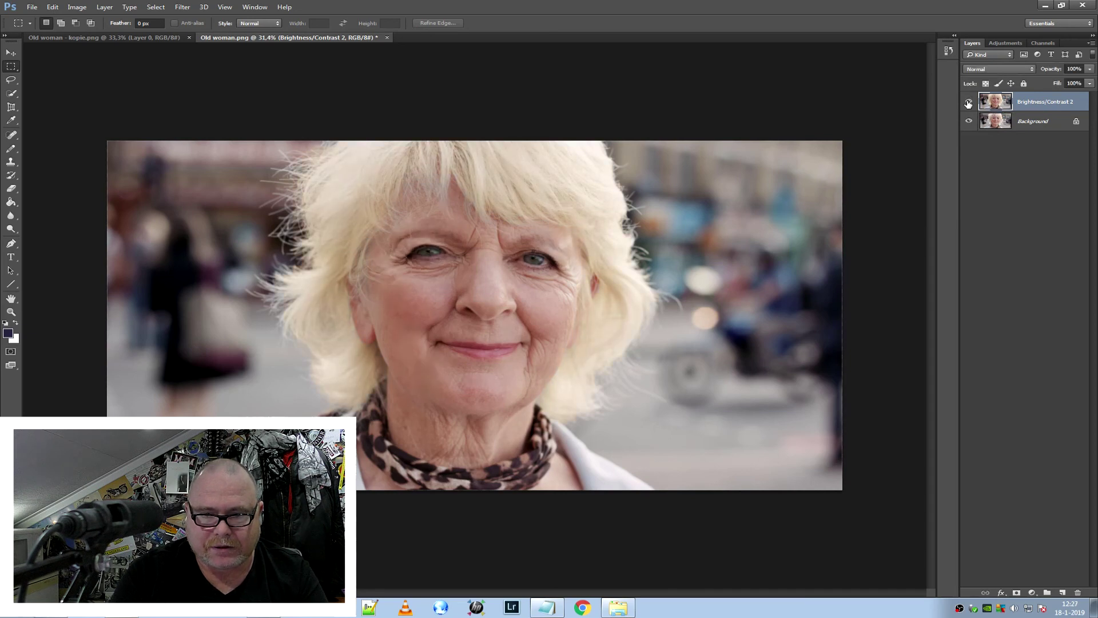
left_click(969, 104)
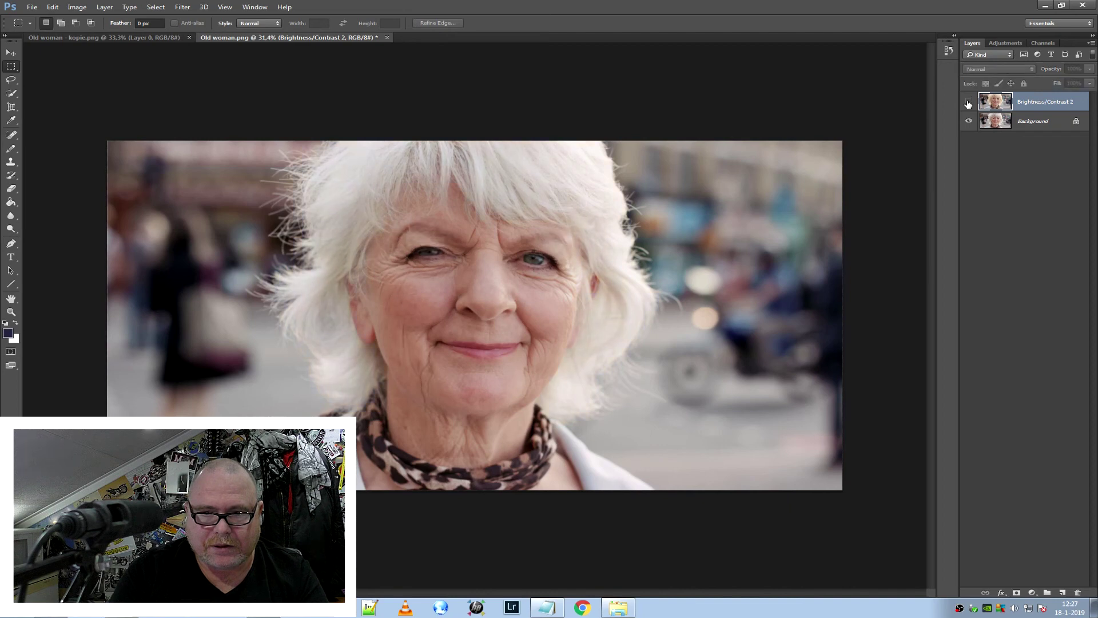